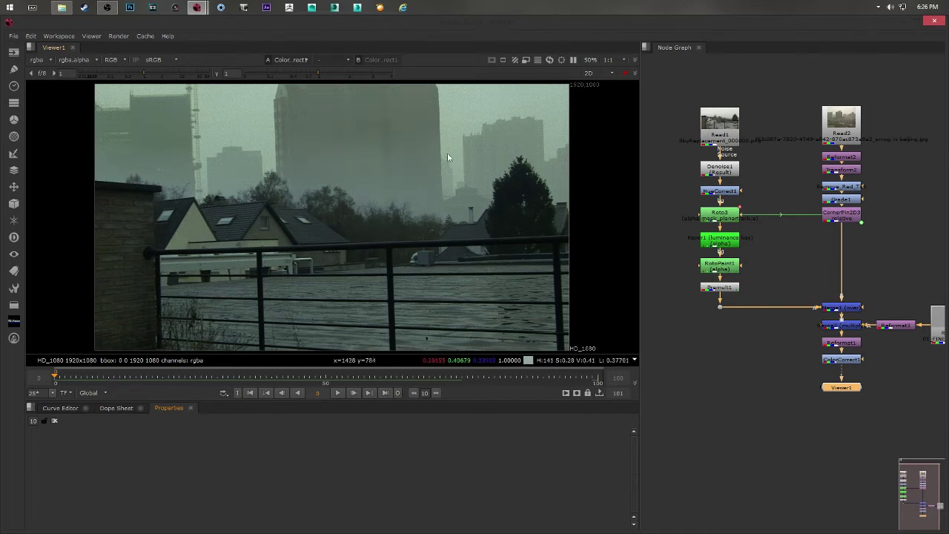
Review the finished sky replacement composite in the viewer and scrub through its timeline.
middle_drag(504, 123, 502, 151)
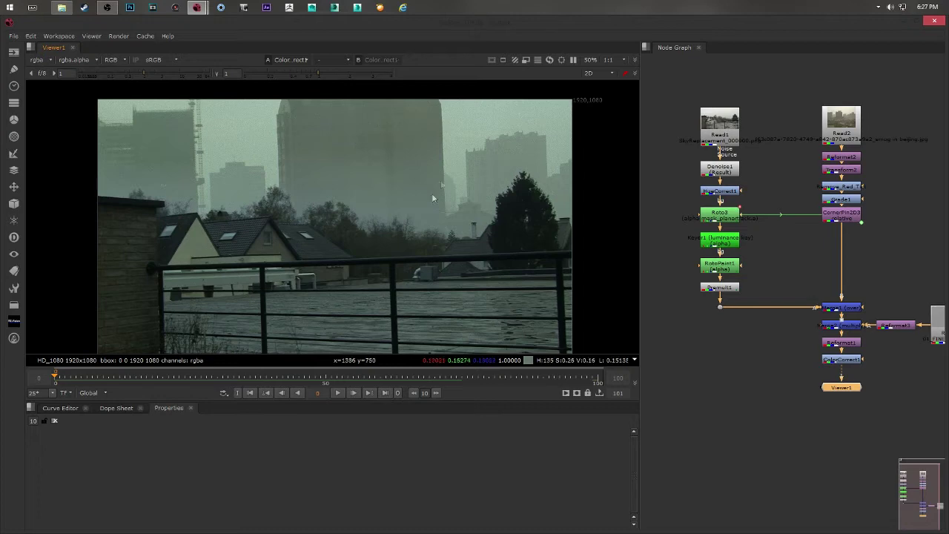
middle_drag(438, 160, 437, 151)
drag(59, 377, 386, 377)
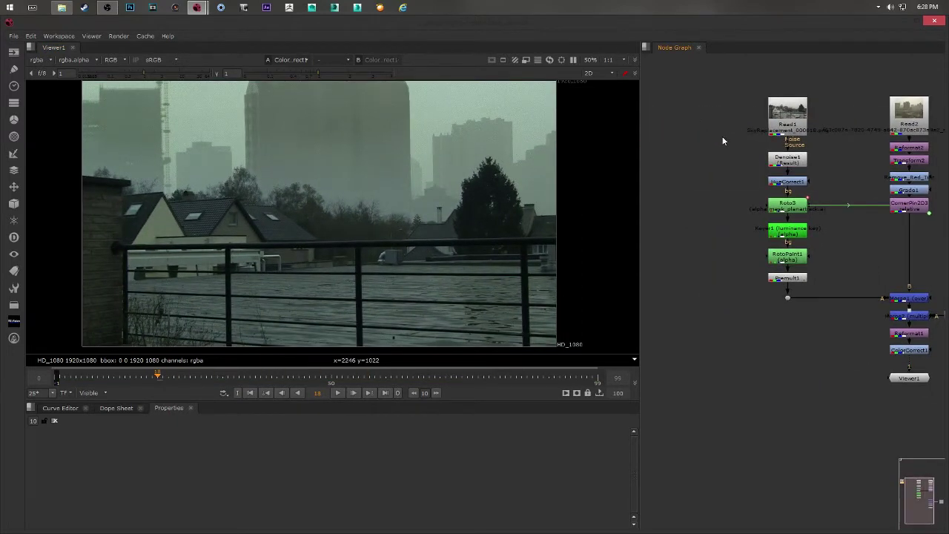
Position the Read4 SkyReplacement plate in free space beside the finished node tree and display it in the viewer.
middle_drag(782, 182, 882, 236)
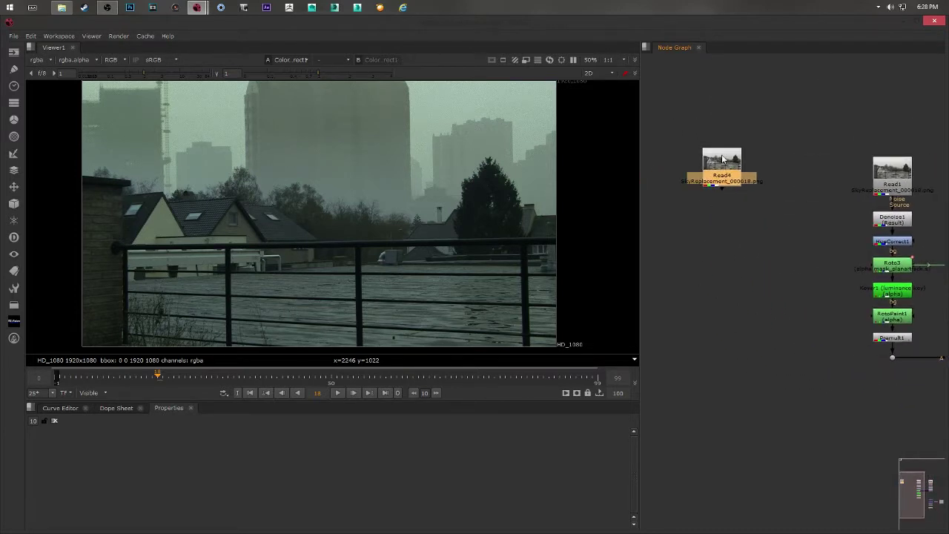
drag(721, 155, 716, 148)
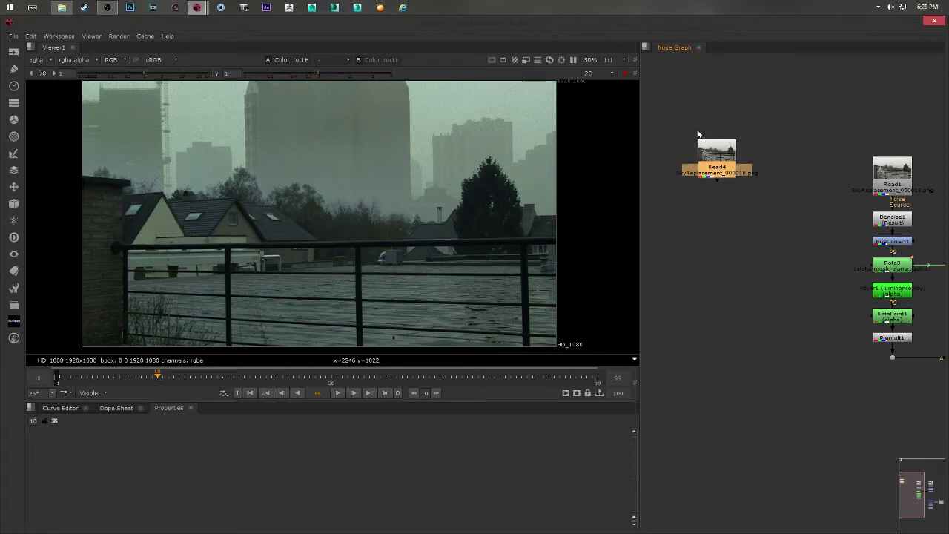
key(r)
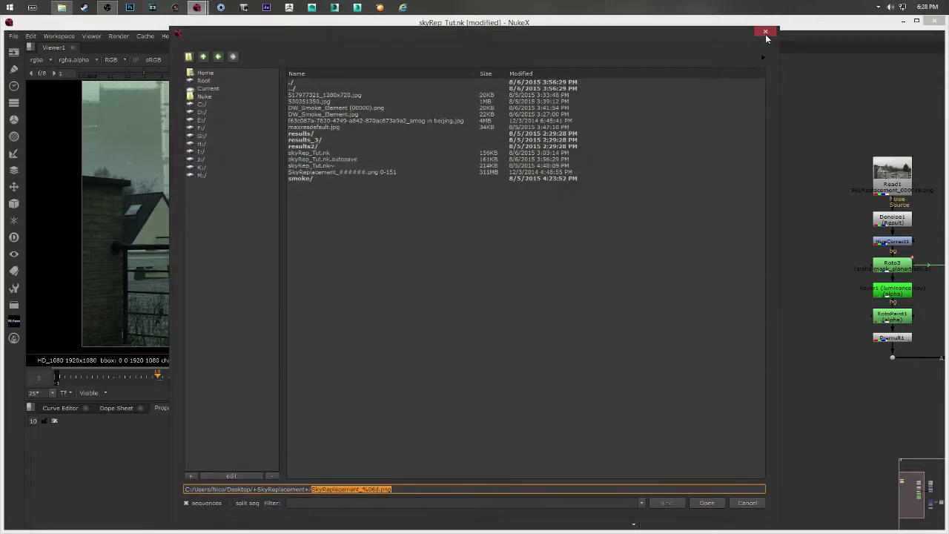
click(767, 33)
mouse_move(733, 201)
middle_down()
mouse_move(735, 188)
mouse_move(717, 198)
middle_up()
key(1)
click(737, 193)
middle_drag(350, 202, 377, 223)
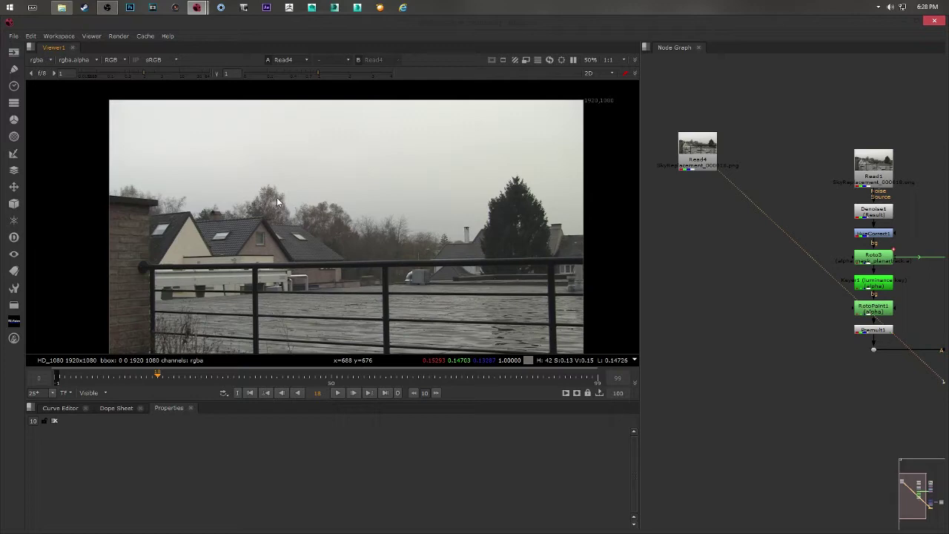
Examine the noise around the roofs and trees in the raw plate.
scroll(278, 202, up, 5)
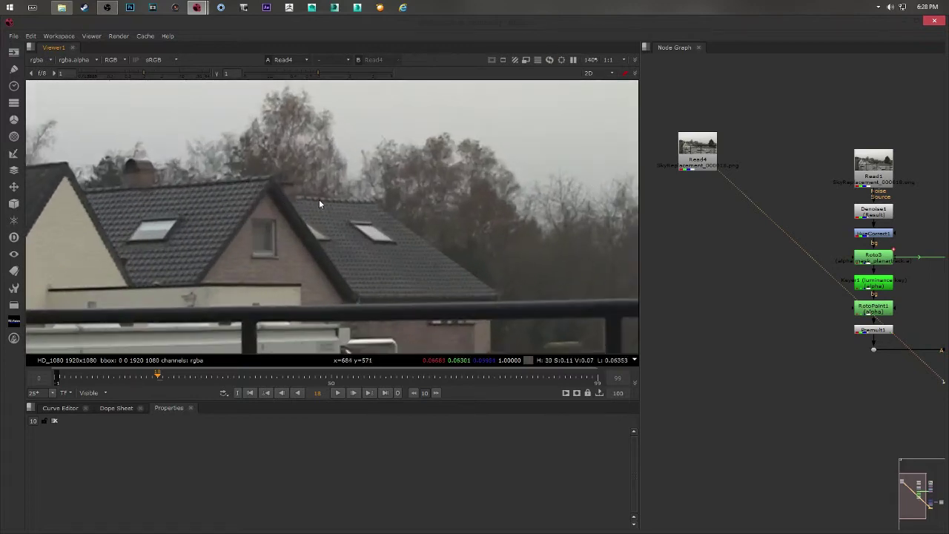
middle_drag(255, 252, 279, 249)
middle_drag(472, 191, 416, 191)
scroll(486, 185, down, 1)
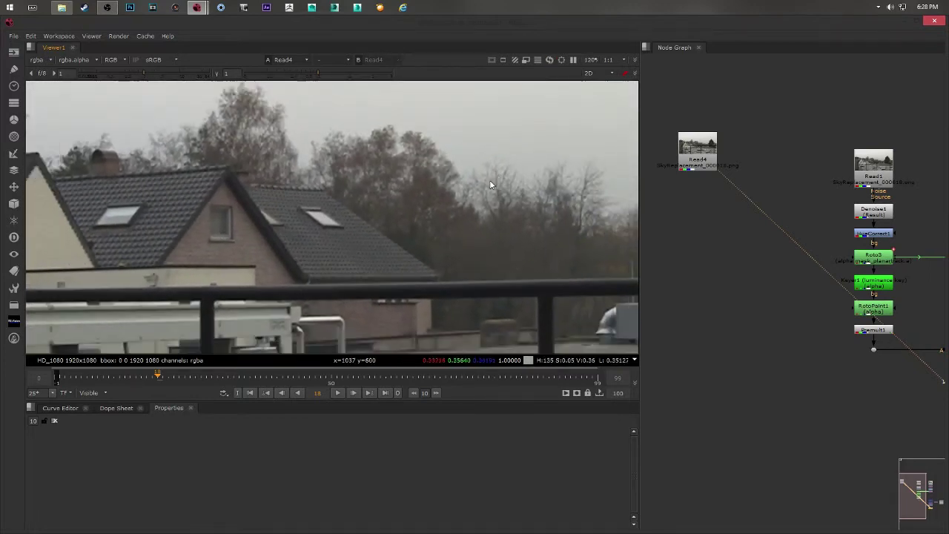
scroll(489, 184, down, 1)
Copy the existing Denoise1 node and attach the copy below Read4, with both Noise and Source connected to the plate.
click(886, 212)
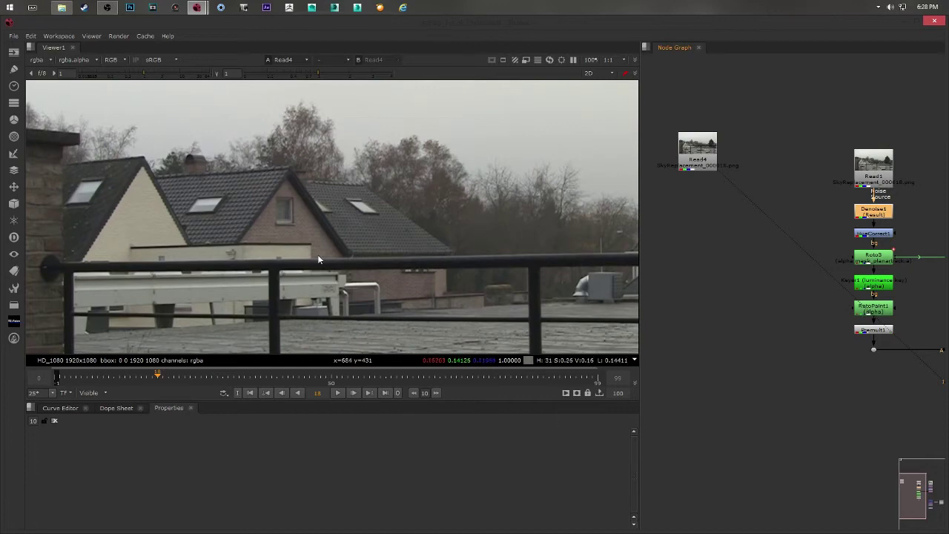
scroll(317, 244, up, 5)
scroll(475, 215, down, 3)
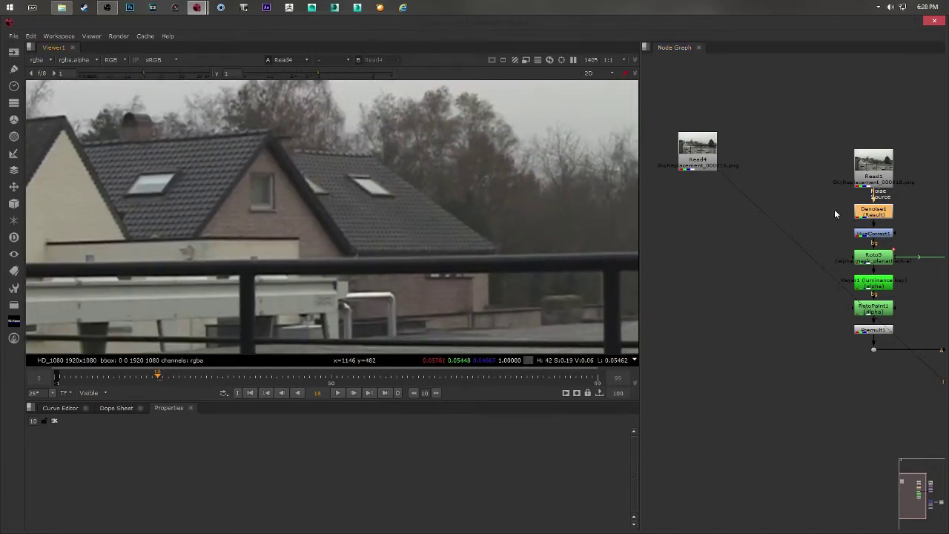
click(688, 189)
key(ctrl+v)
drag(698, 189, 698, 155)
drag(702, 202, 697, 195)
Open the copied Denoise node's properties, enlarge the space for them and review the noise reduction settings.
double_click(697, 195)
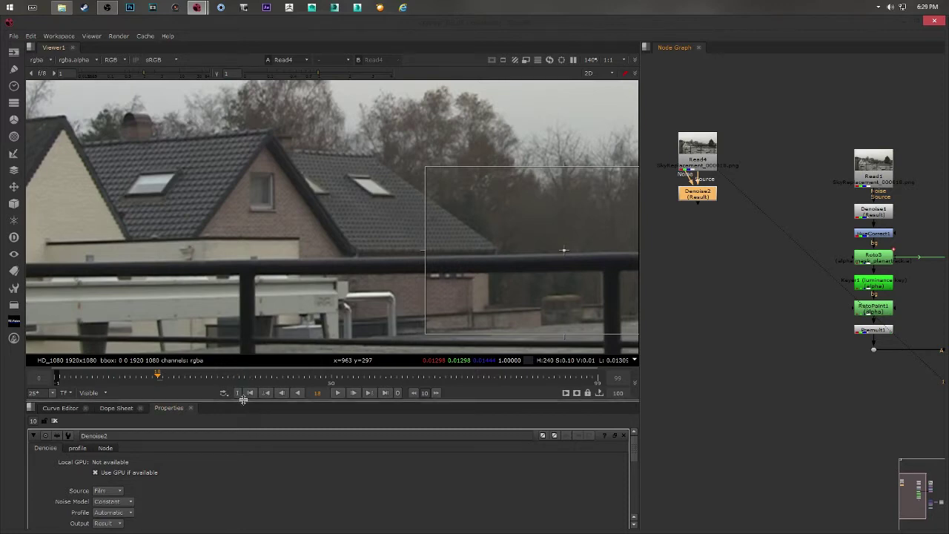
drag(245, 402, 185, 347)
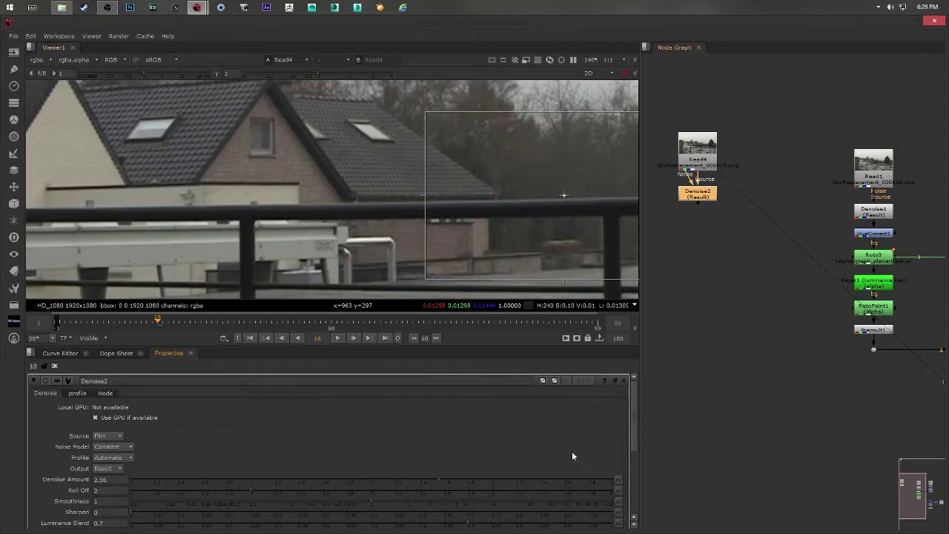
scroll(635, 408, down, 3)
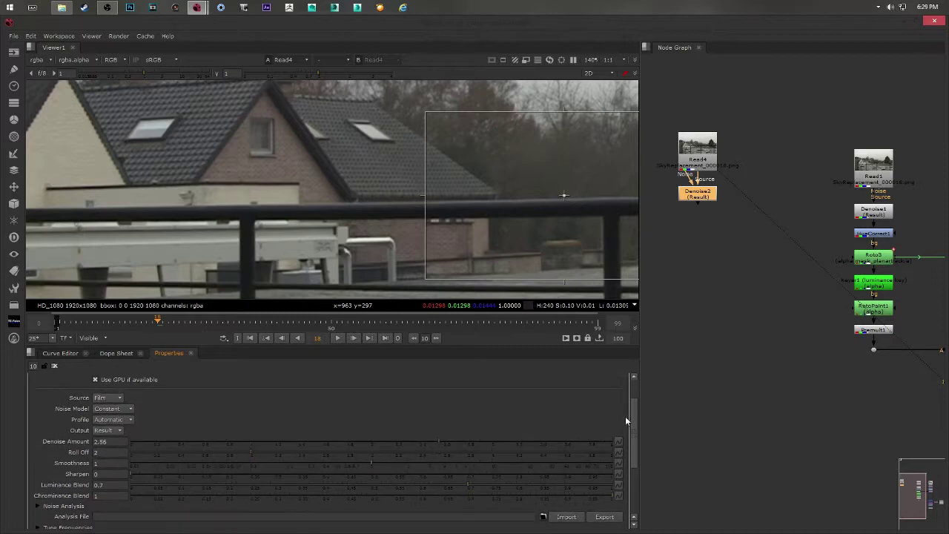
scroll(625, 419, down, 3)
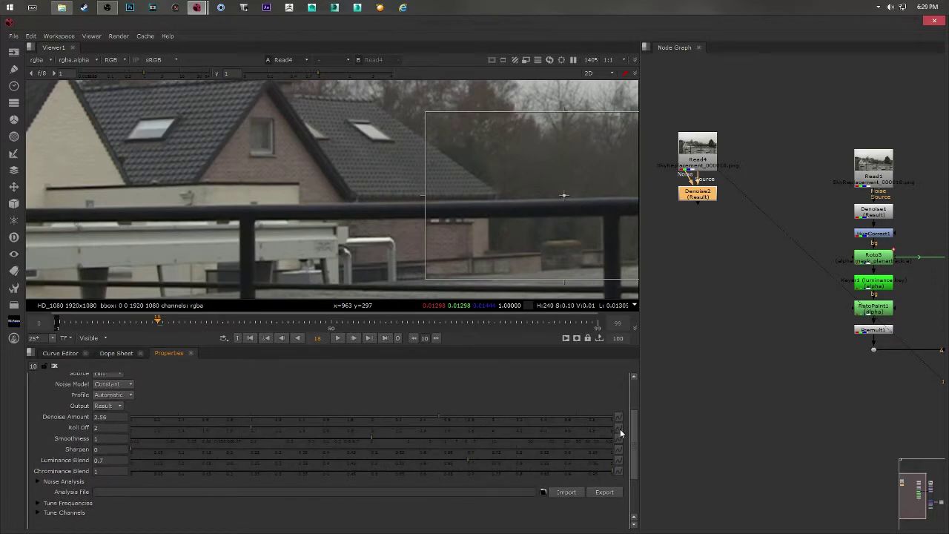
scroll(615, 443, up, 6)
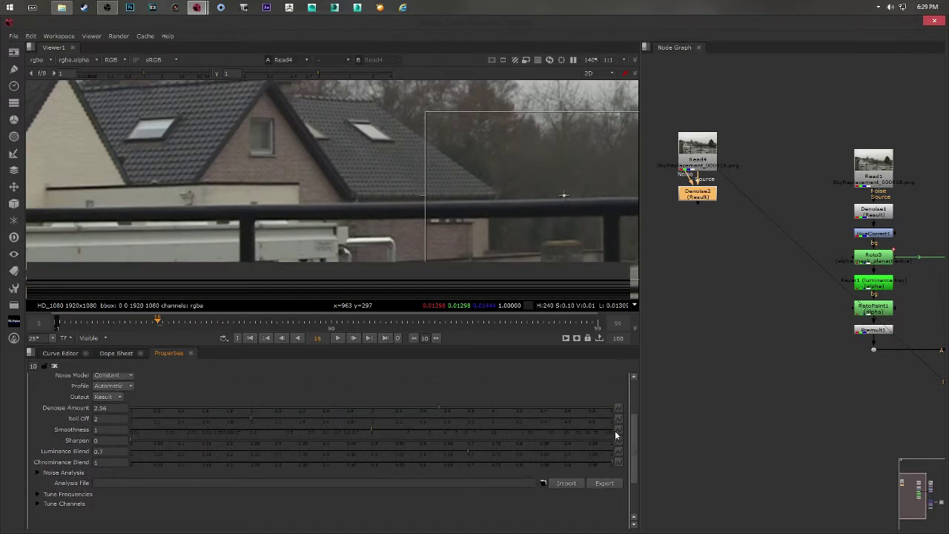
mouse_move(694, 196)
middle_down()
mouse_move(719, 194)
mouse_move(703, 200)
middle_up()
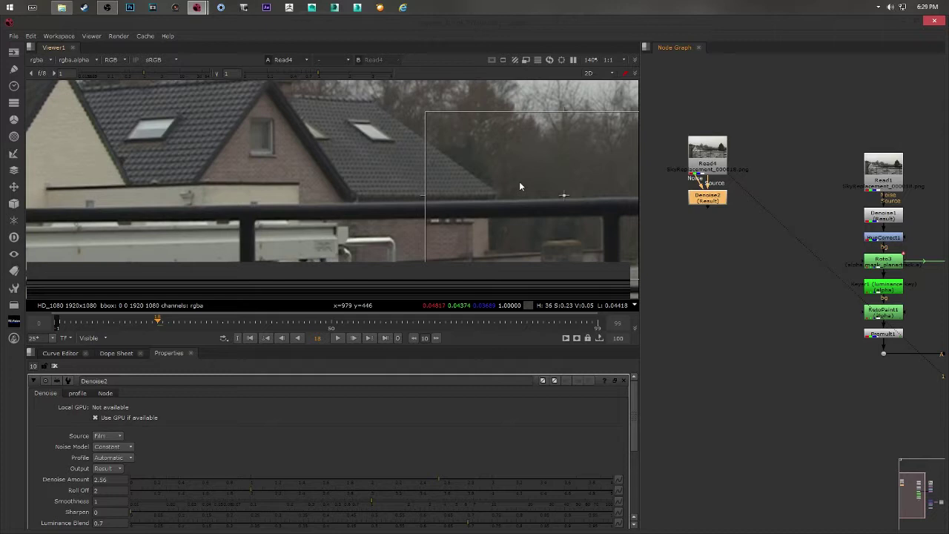
middle_drag(519, 180, 461, 202)
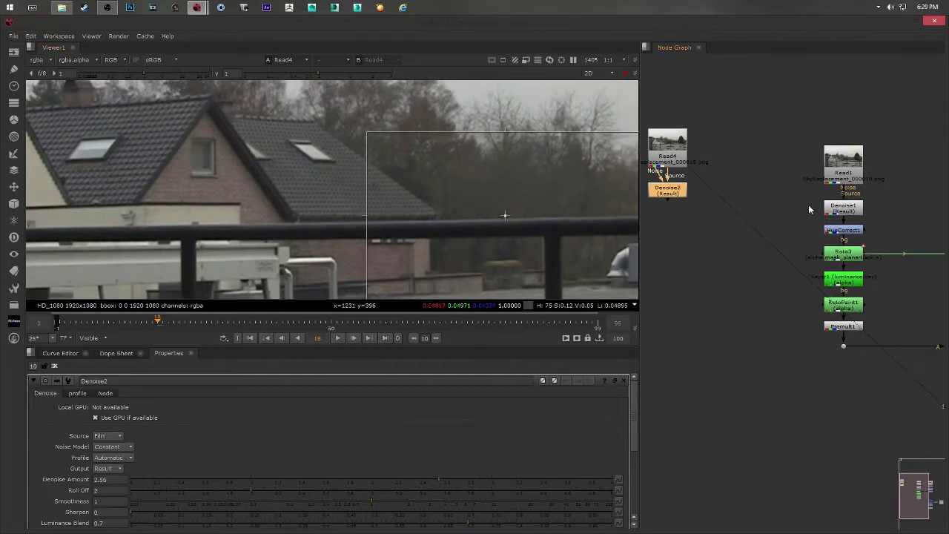
Add a HueCorrect node below the Denoise node in the new plate's branch.
click(858, 223)
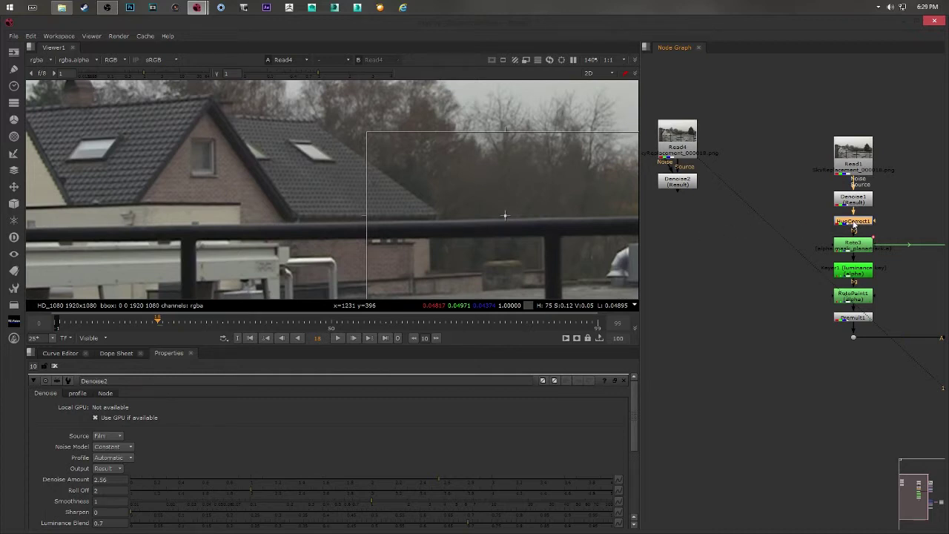
click(679, 222)
click(677, 185)
key(Tab)
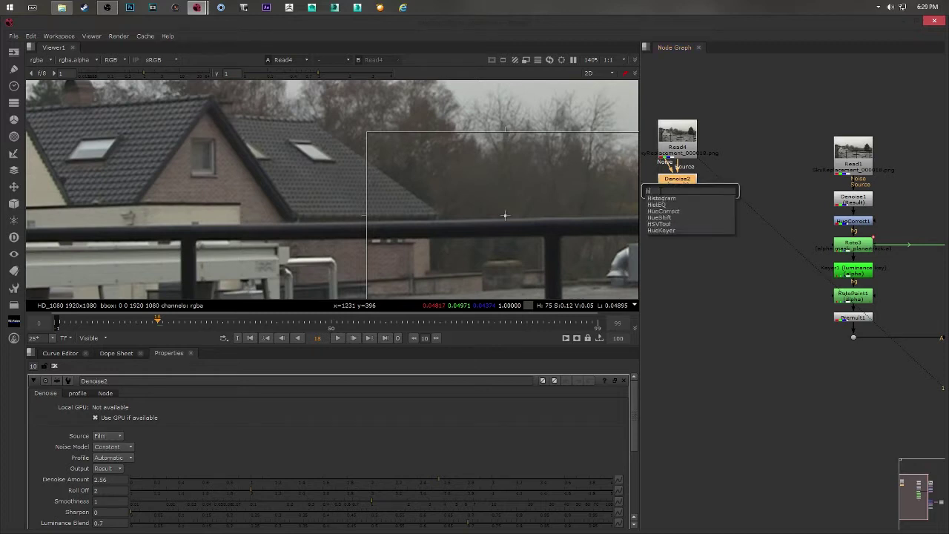
text(heu)
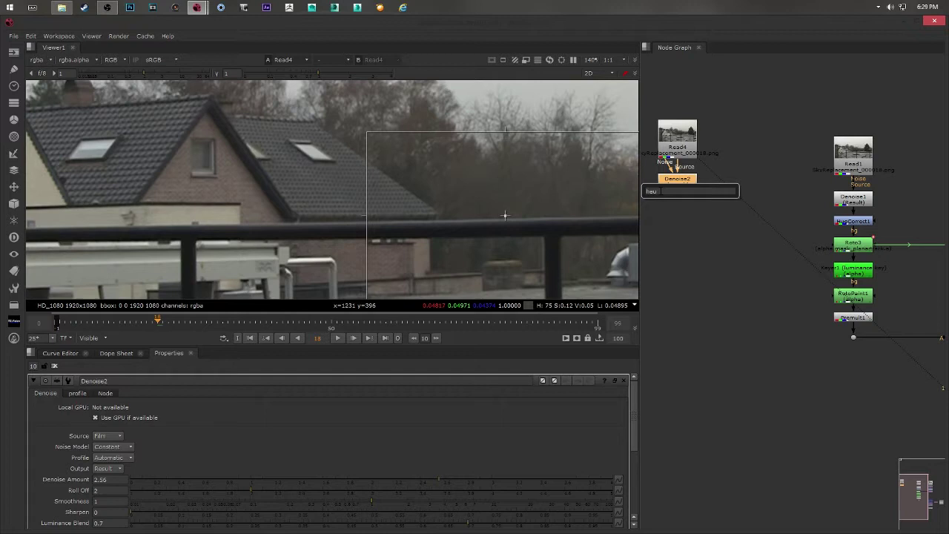
key(BackSpace)
key(BackSpace)
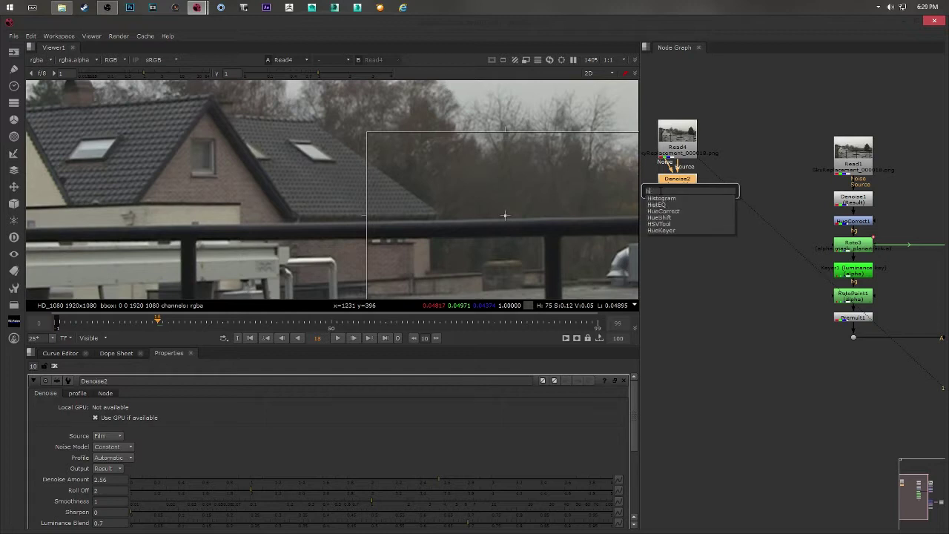
key(Down)
key(Down)
key(Return)
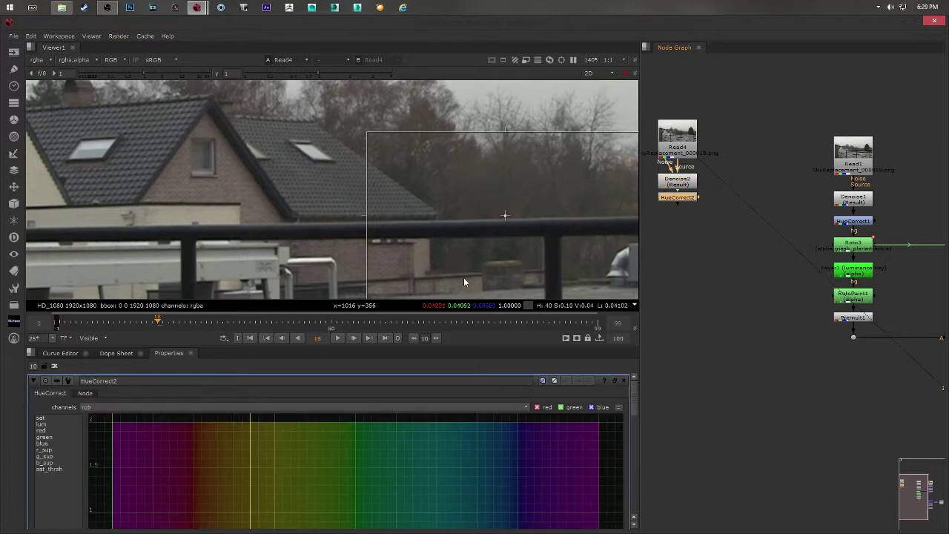
Lower the HueCorrect red curve's point at the red hue to about 0.57.
click(41, 430)
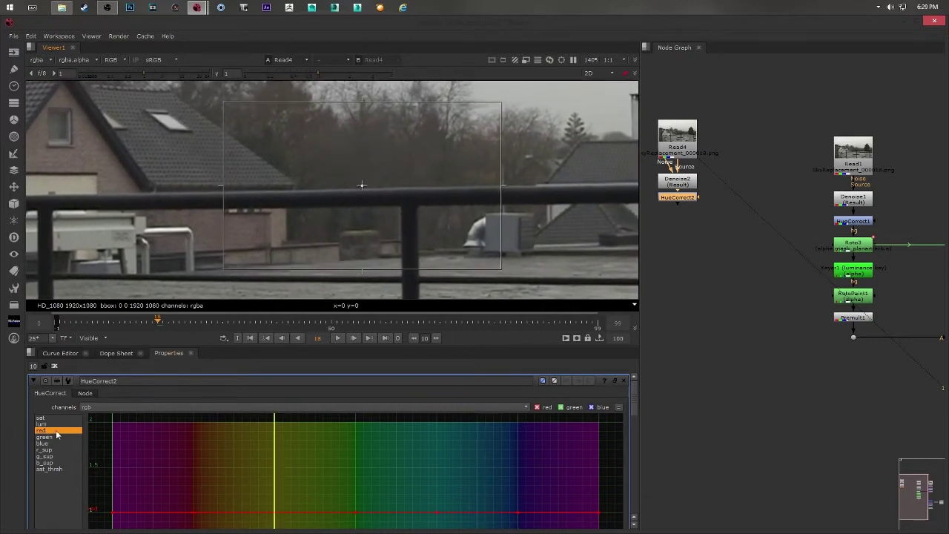
scroll(634, 397, down, 3)
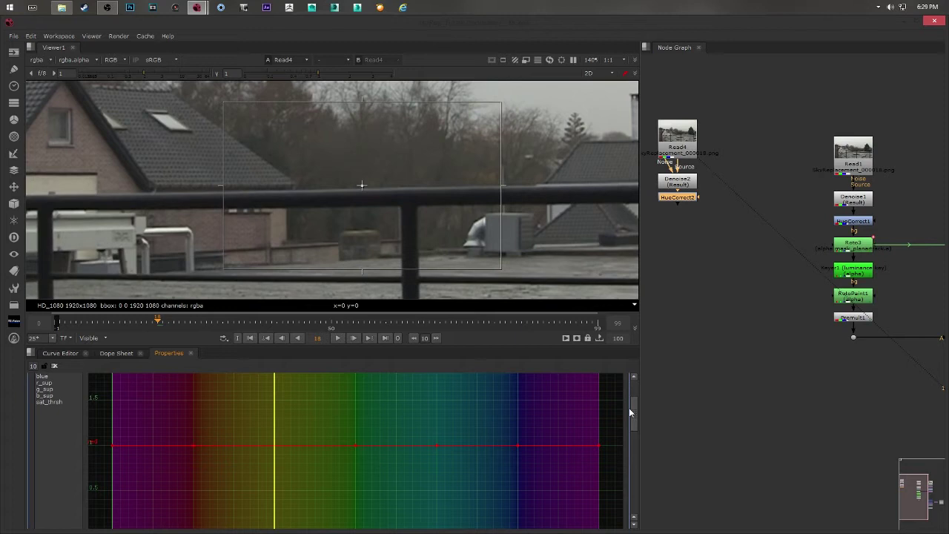
ctrl+alt+click(195, 438)
drag(194, 437, 194, 475)
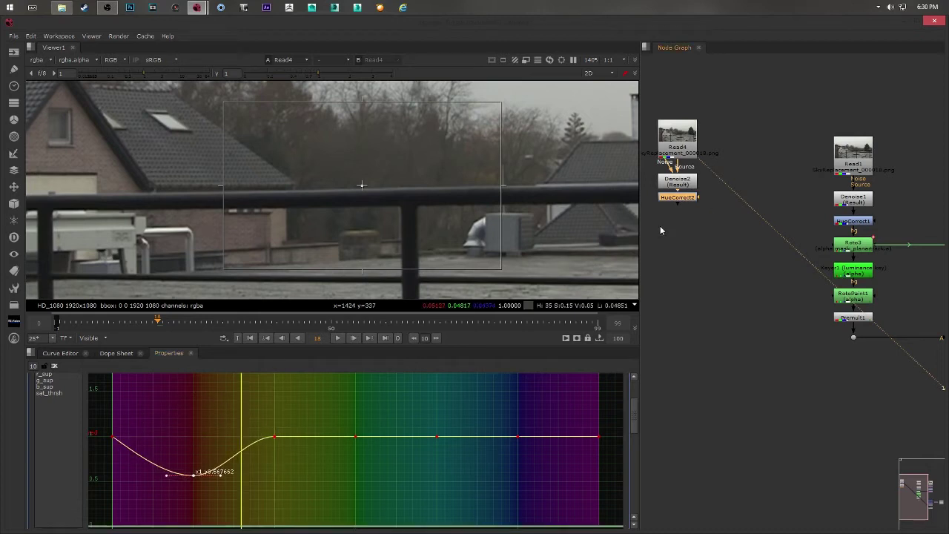
Display the HueCorrect output in the viewer and raise the red curve's lowered point to about 0.89.
middle_drag(668, 206, 686, 200)
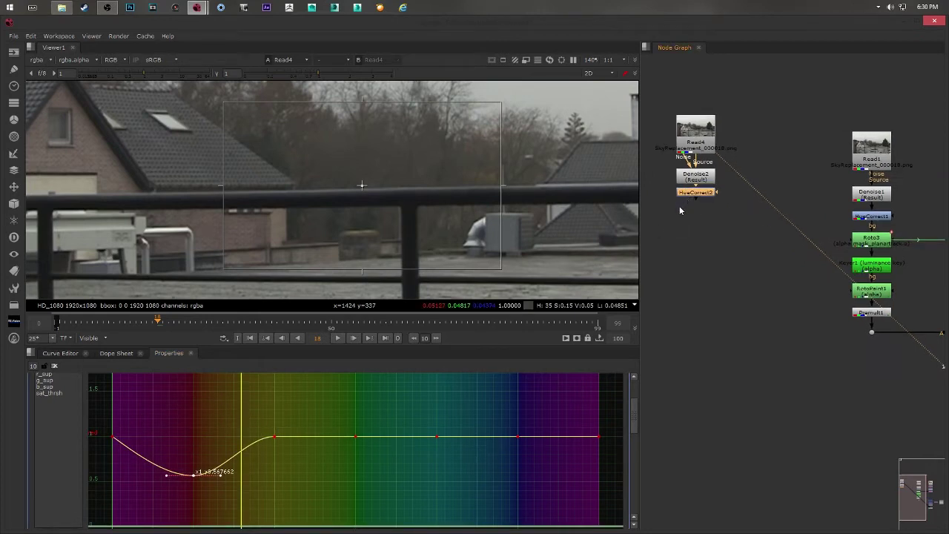
key(1)
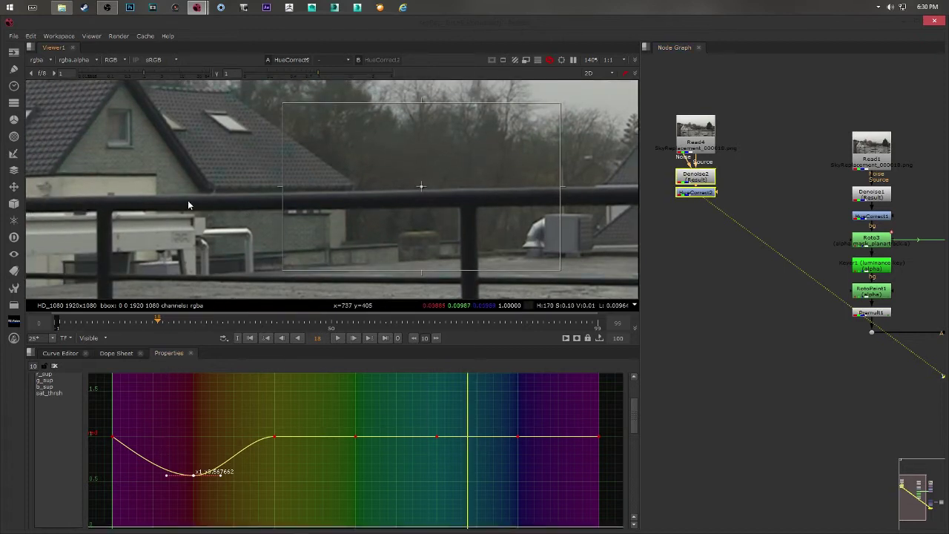
middle_drag(188, 201, 190, 200)
click(690, 195)
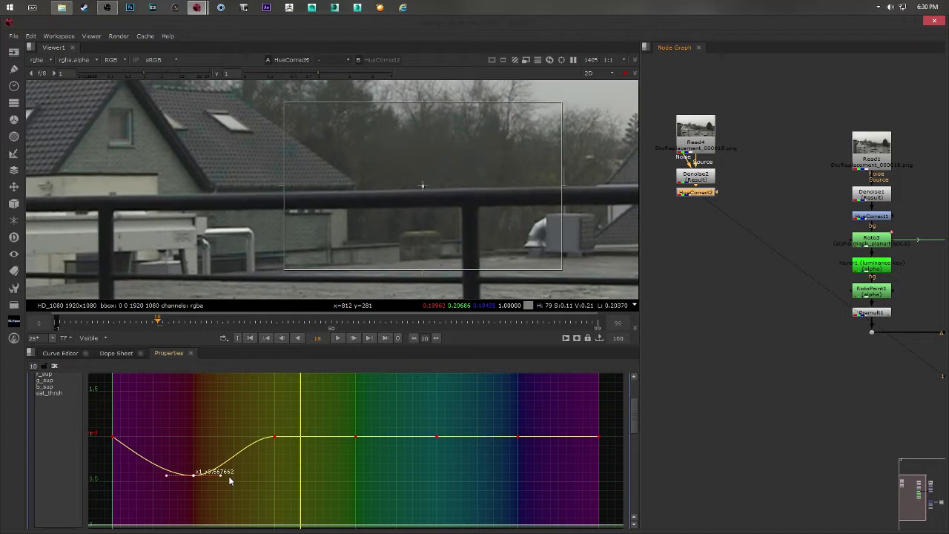
drag(193, 475, 194, 446)
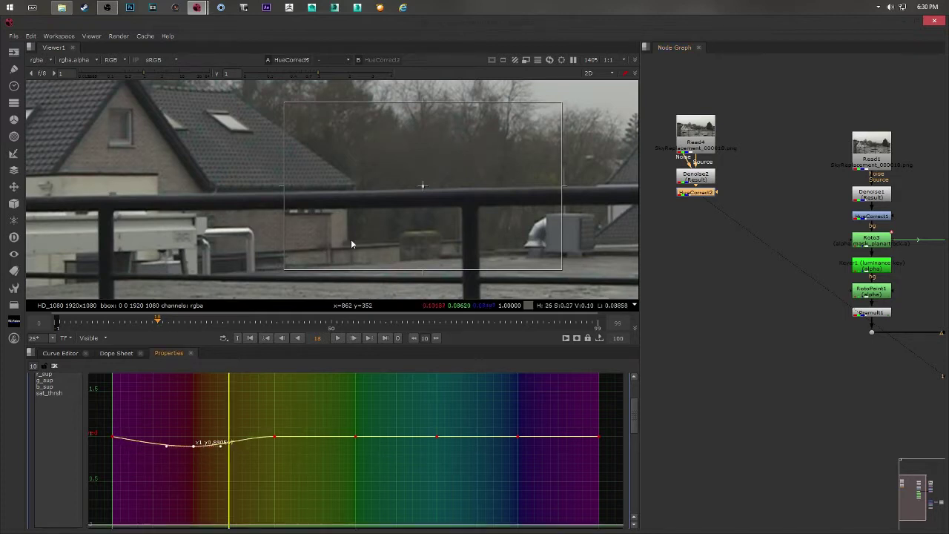
Replace the new branch's HueCorrect node with a copy of the existing HueCorrect1, attached below Denoise2.
key(Delete)
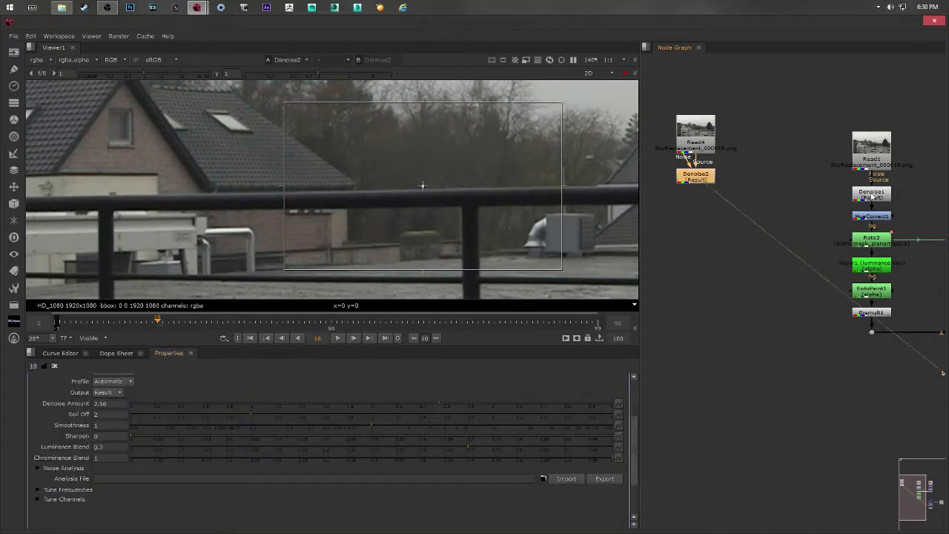
click(868, 194)
click(872, 216)
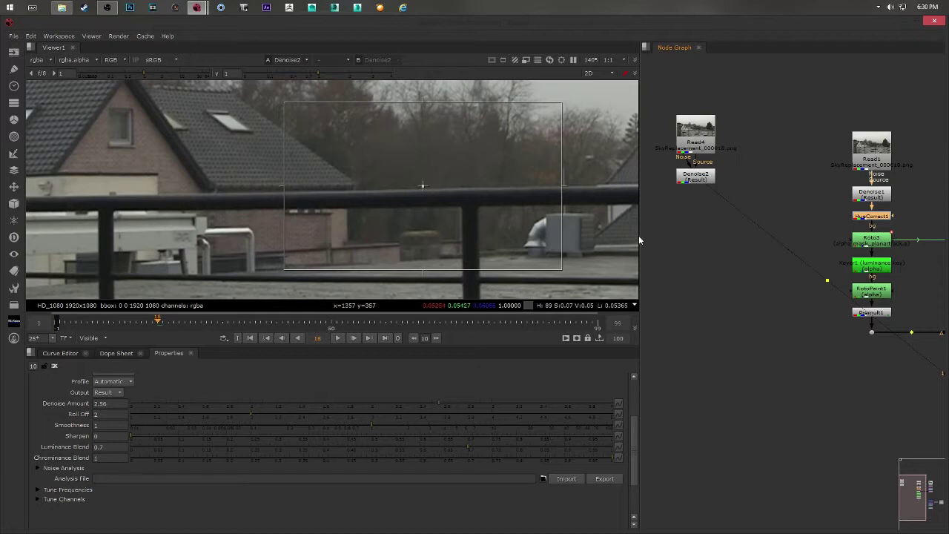
click(696, 209)
drag(691, 196, 697, 205)
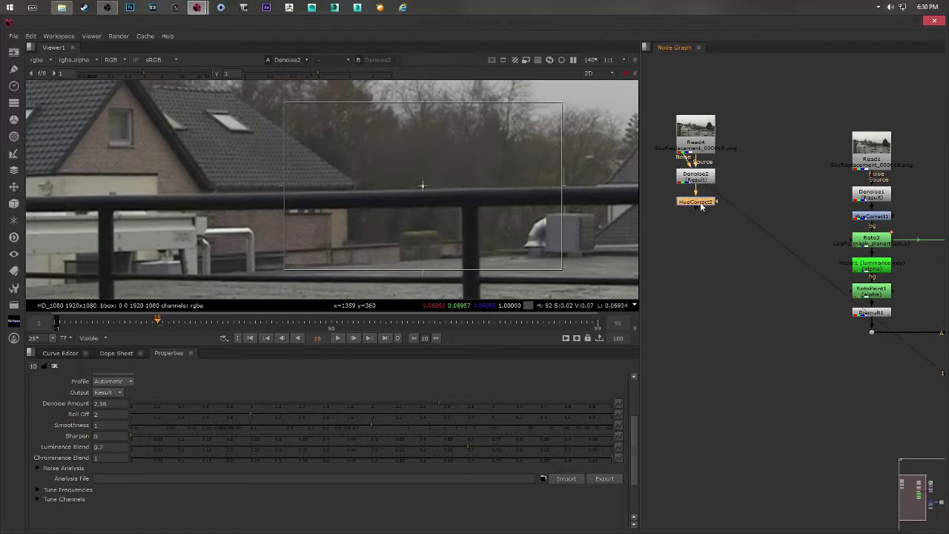
Display the copied HueCorrect node in the viewer, open its properties and inspect the corrected plate.
click(697, 202)
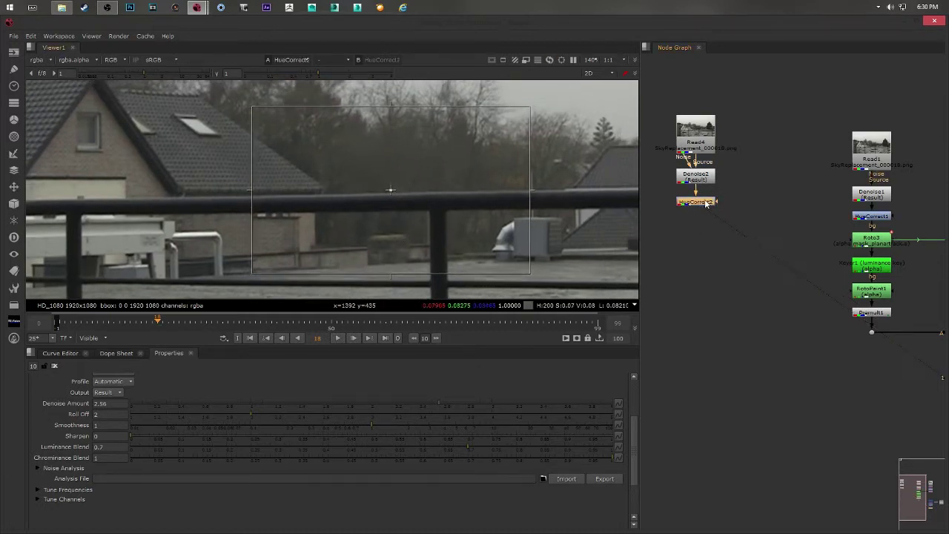
mouse_move(394, 224)
middle_down()
mouse_move(462, 175)
mouse_move(460, 226)
middle_up()
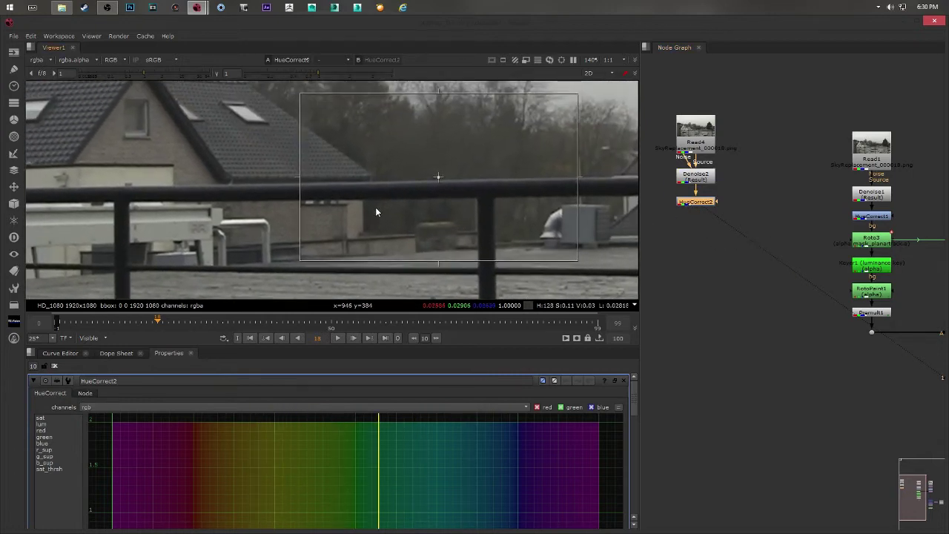
scroll(376, 222, down, 4)
scroll(419, 189, up, 1)
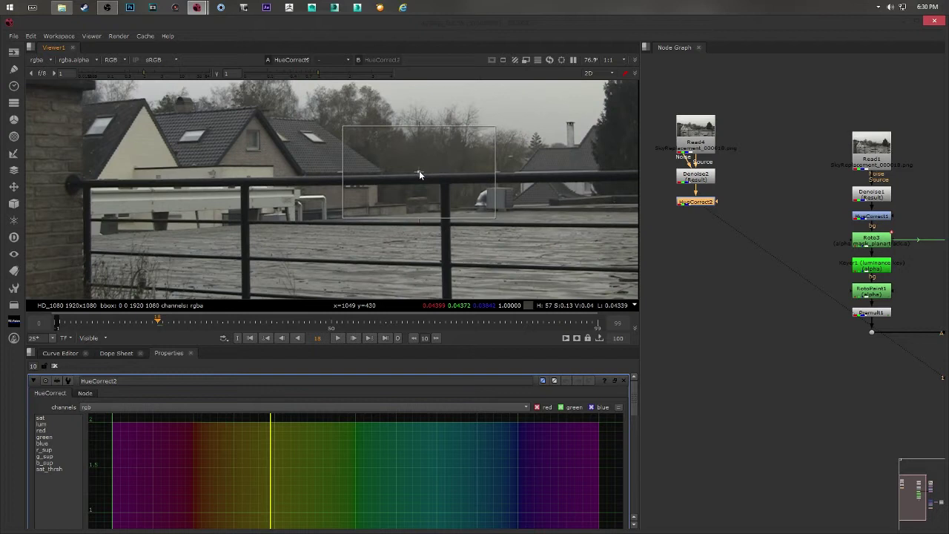
Nudge the Denoise2 analysis box slightly over the railing and keep only the HueCorrect2 properties open.
drag(419, 171, 422, 171)
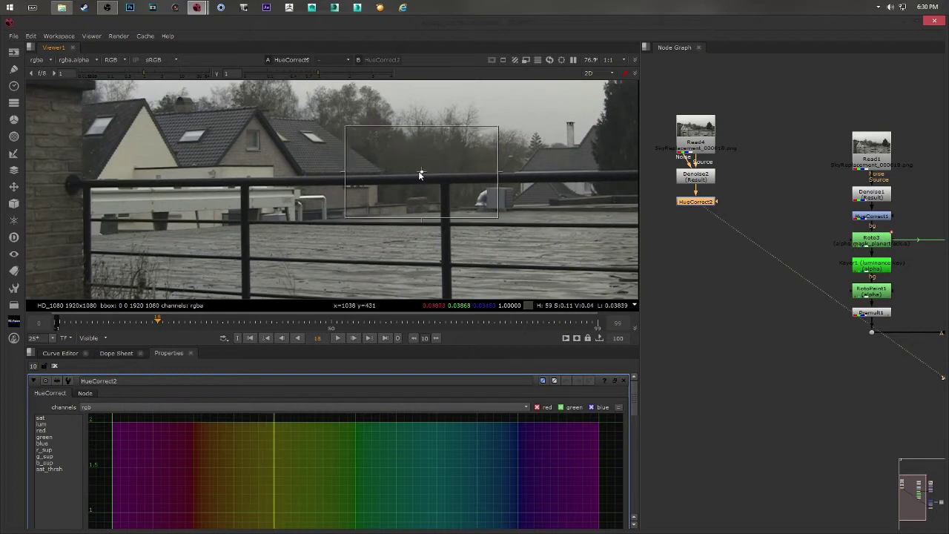
click(701, 176)
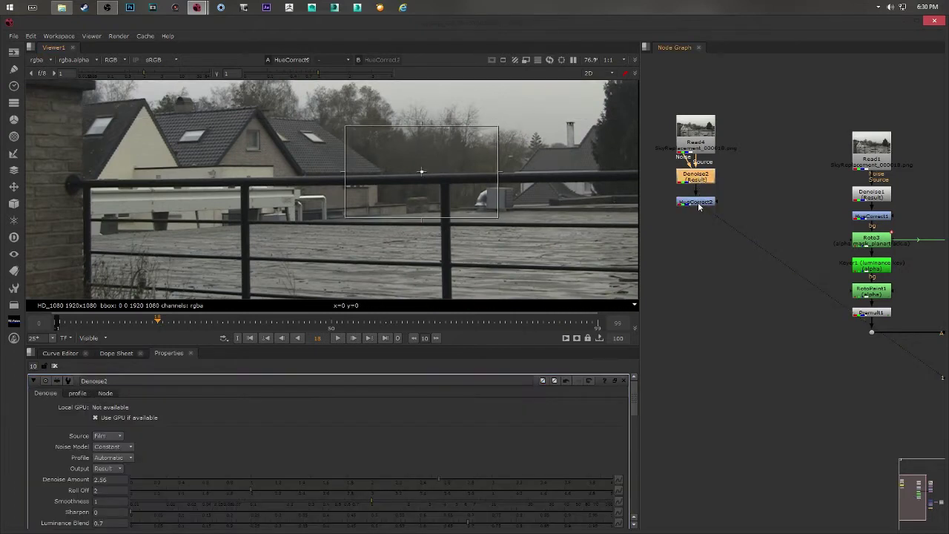
double_click(698, 203)
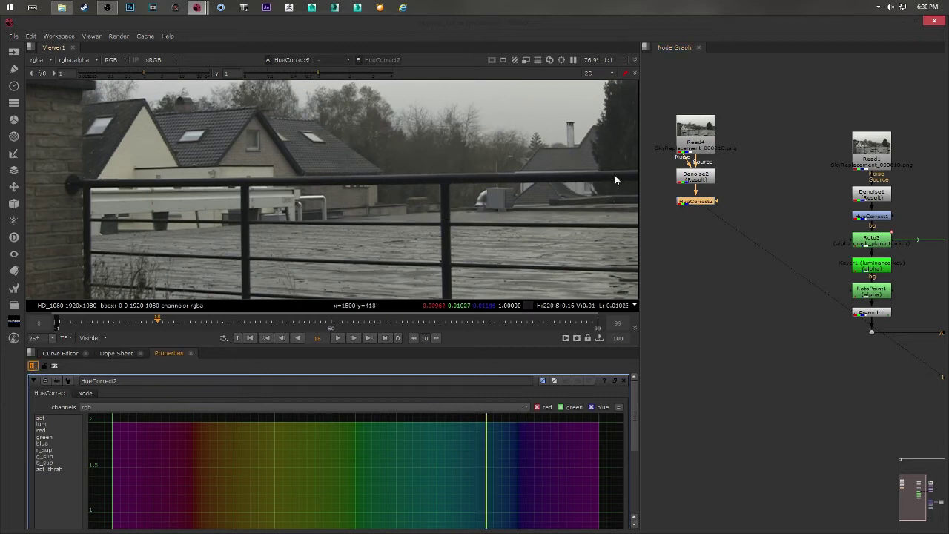
Add a PlanarTracker node directly below HueCorrect2 in the new branch.
middle_drag(782, 236, 849, 230)
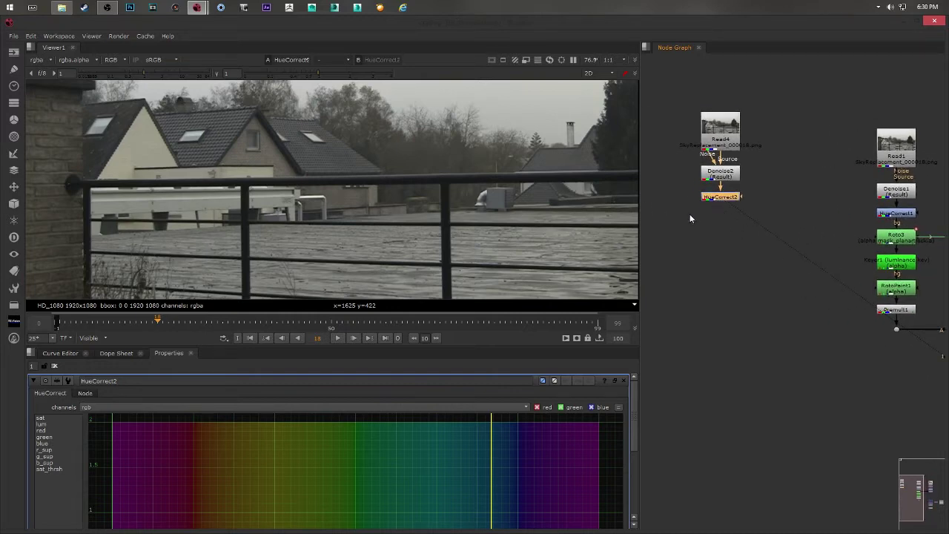
key(Tab)
key(Tab)
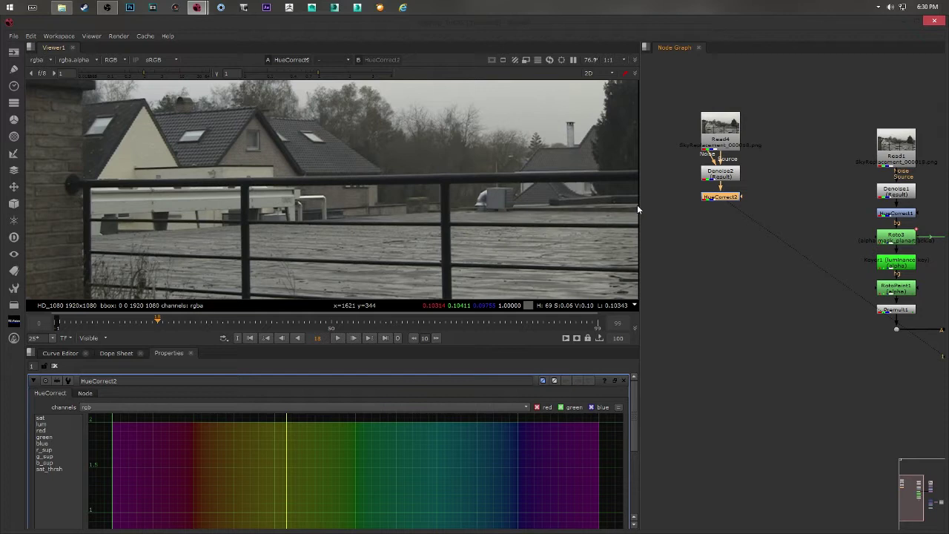
key(Tab)
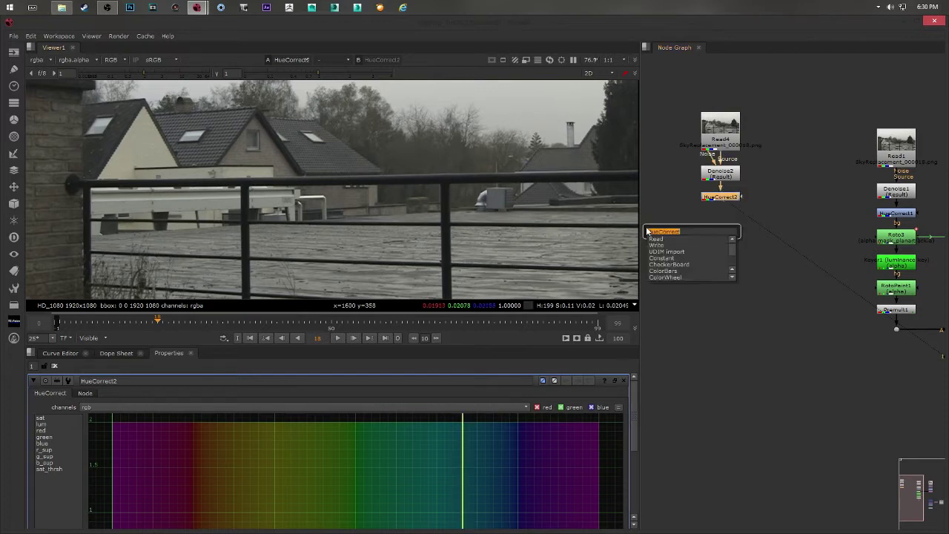
text(pla)
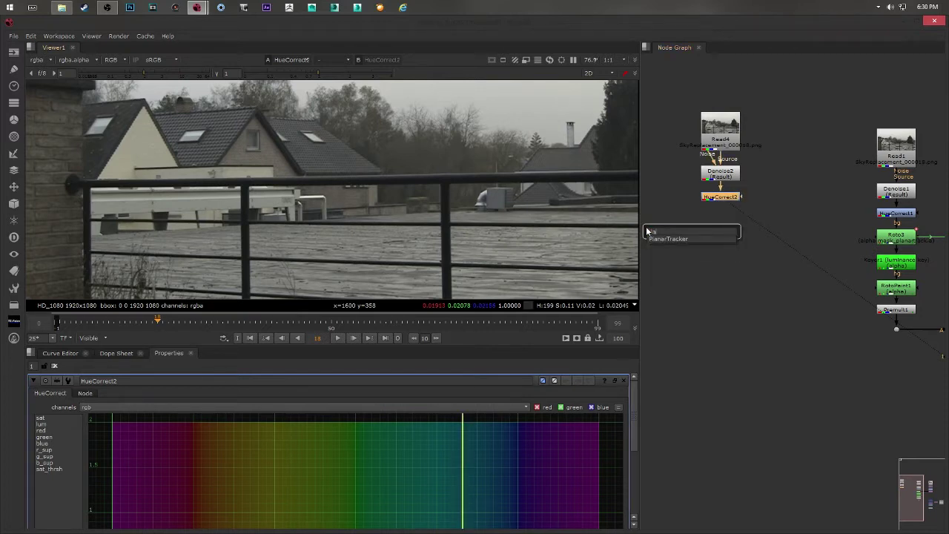
key(Return)
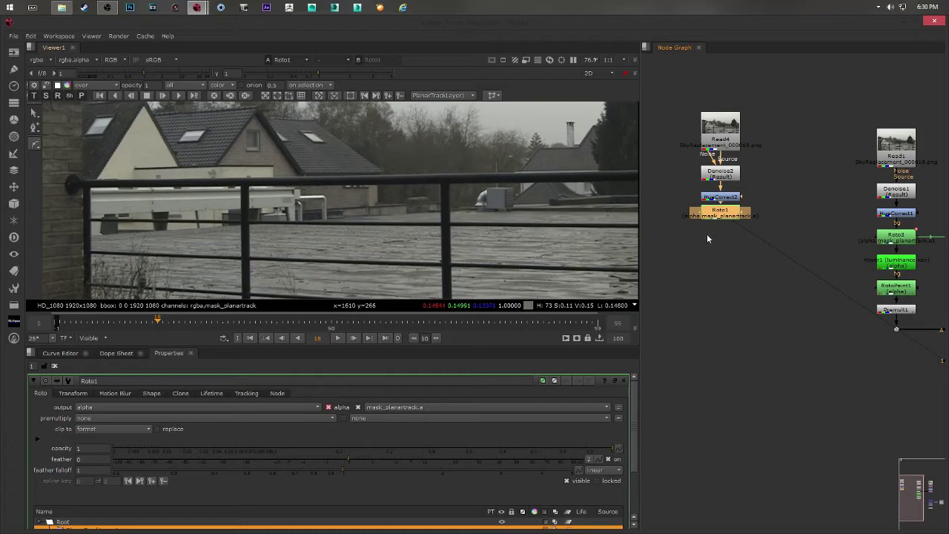
Draw a closed four-point tracking shape across the upper sky, extending past the plate's top and both side edges.
middle_drag(707, 235, 710, 231)
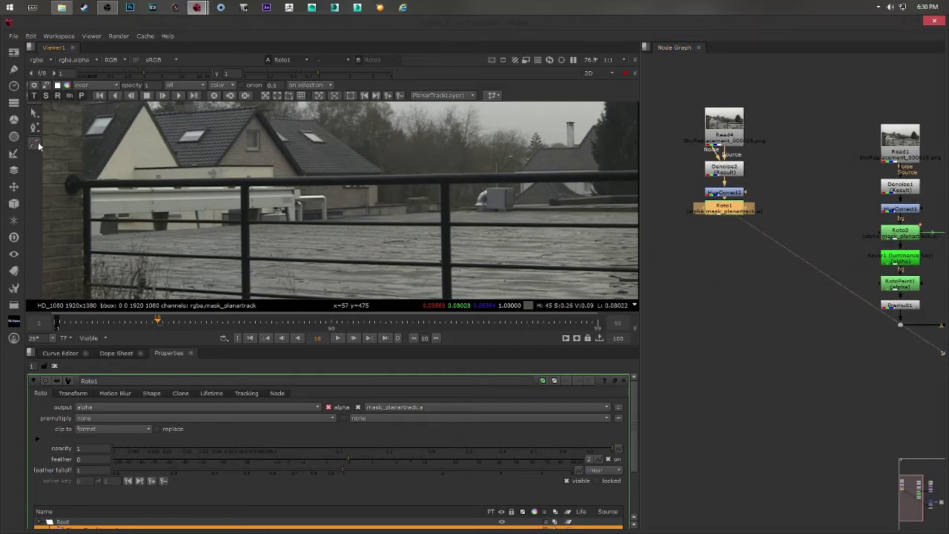
scroll(282, 148, down, 5)
middle_drag(306, 143, 287, 222)
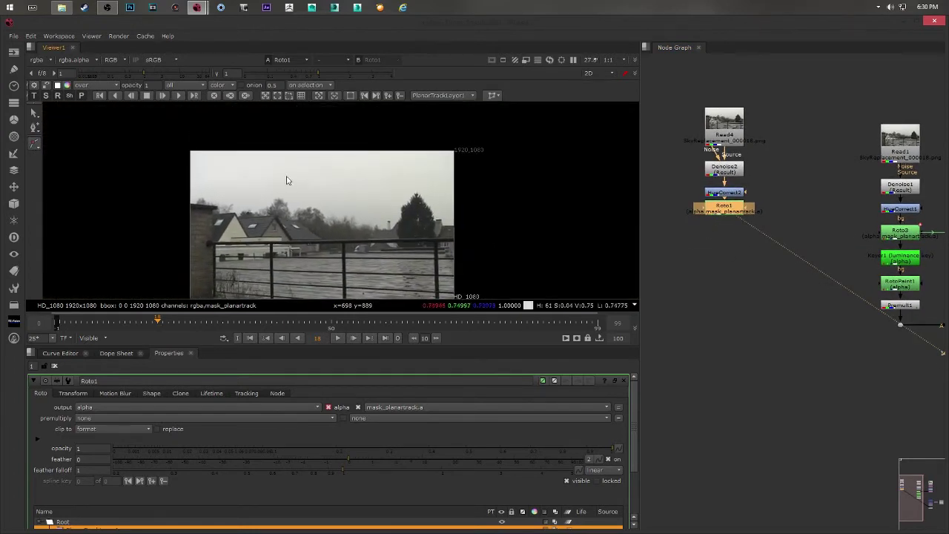
scroll(287, 179, up, 2)
middle_drag(287, 178, 302, 139)
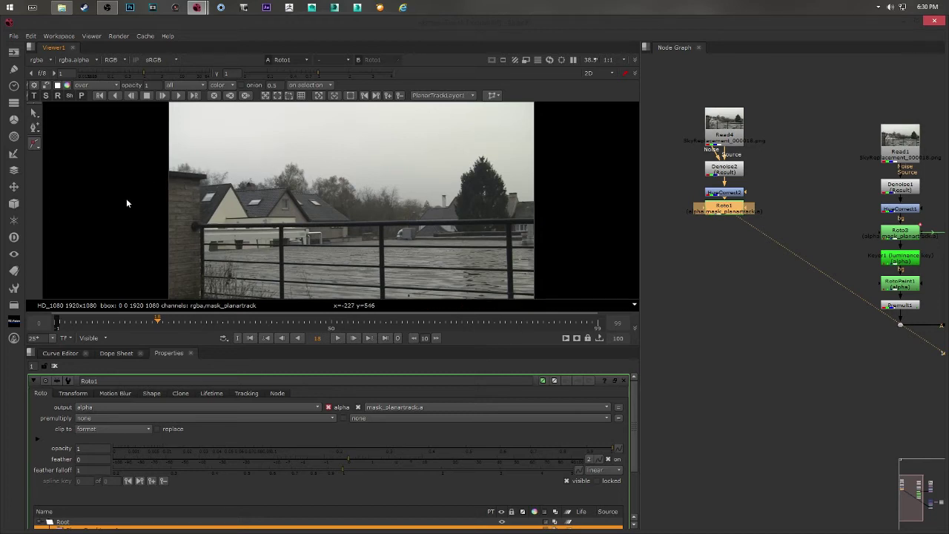
scroll(249, 168, up, 1)
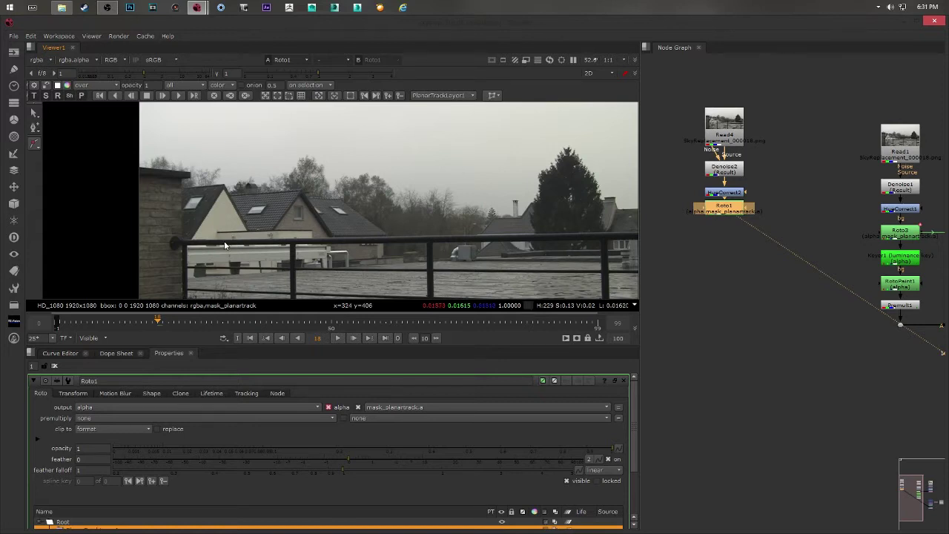
middle_drag(251, 181, 240, 248)
click(104, 112)
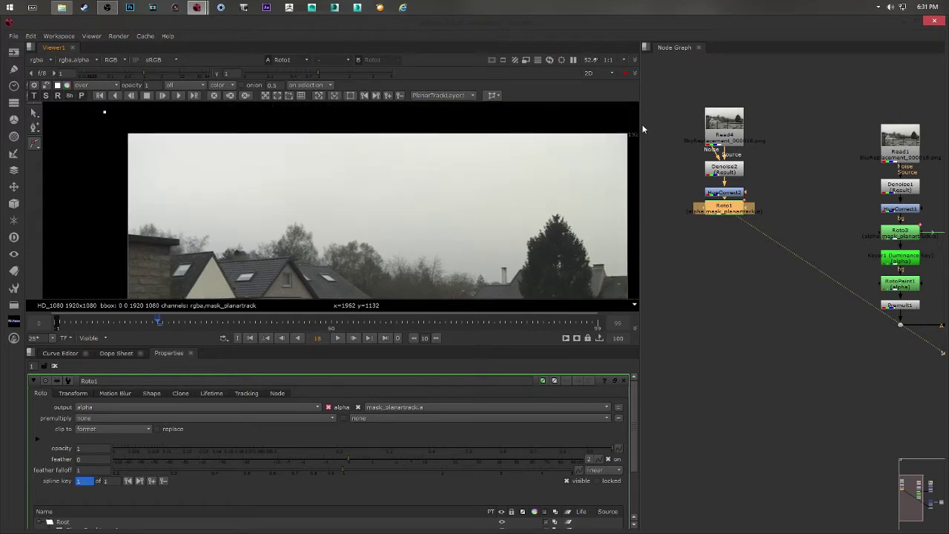
middle_drag(643, 128, 571, 128)
click(583, 113)
click(593, 207)
middle_drag(330, 209, 420, 193)
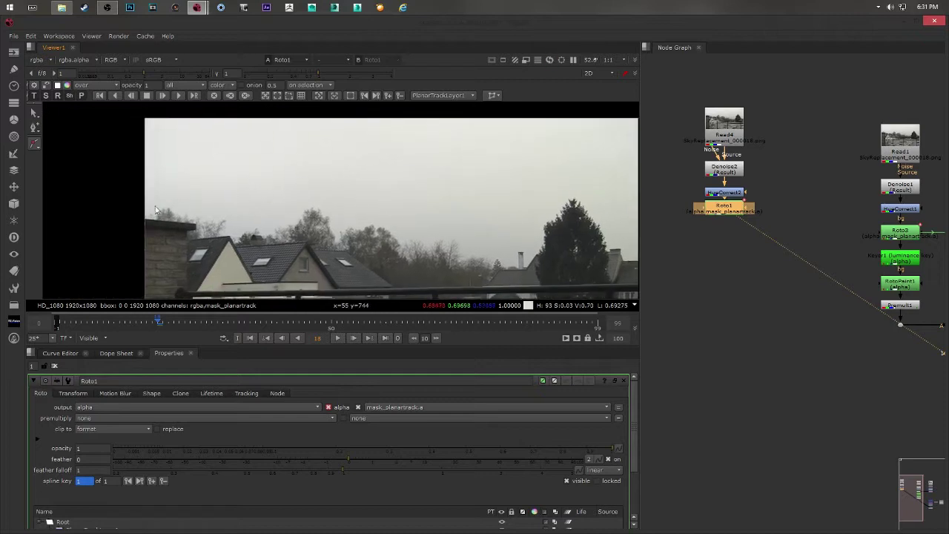
click(116, 193)
middle_drag(130, 107, 135, 159)
click(126, 149)
middle_drag(399, 184, 432, 156)
scroll(278, 187, down, 1)
middle_drag(577, 139, 529, 157)
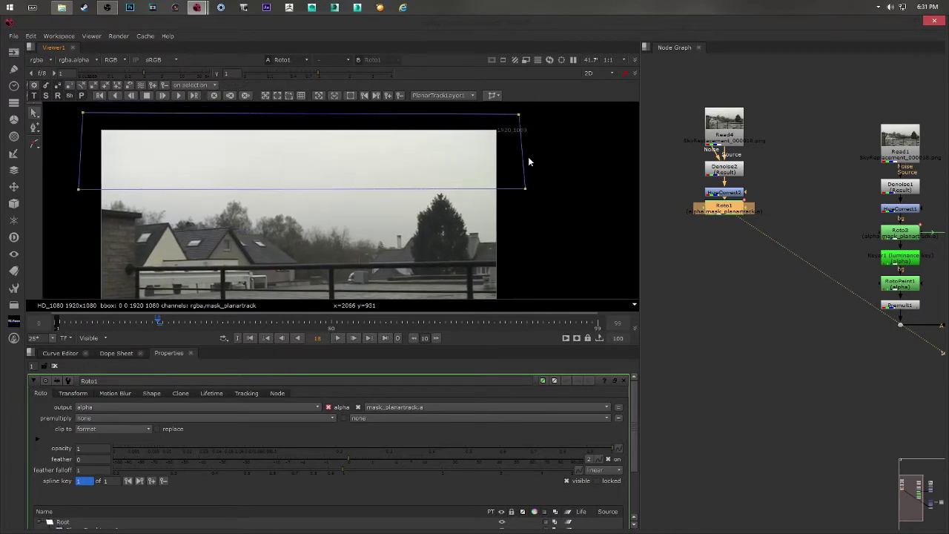
Lower the tracking shape's right and left edges onto the treeline, bringing the left edge in beside the brick pillar.
drag(526, 190, 525, 260)
drag(519, 116, 527, 191)
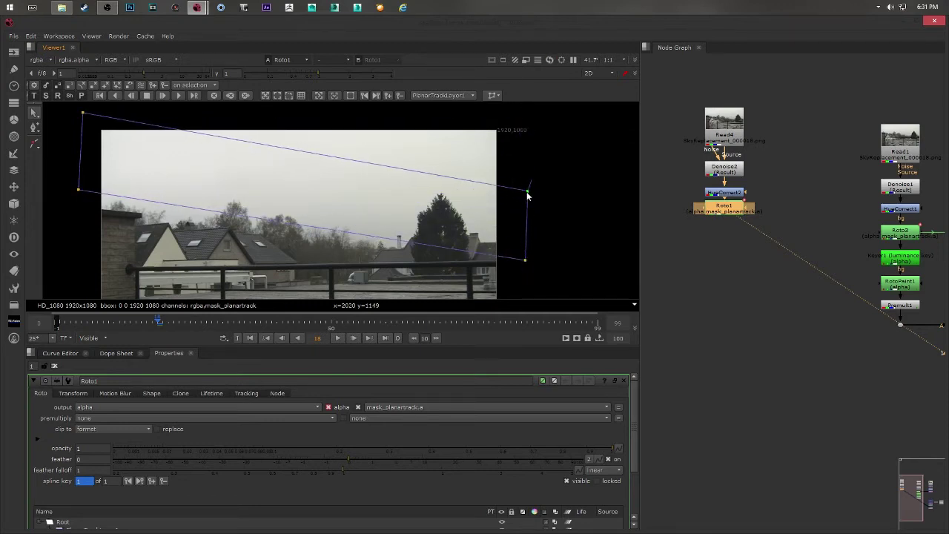
middle_drag(148, 164, 176, 177)
drag(87, 118, 118, 232)
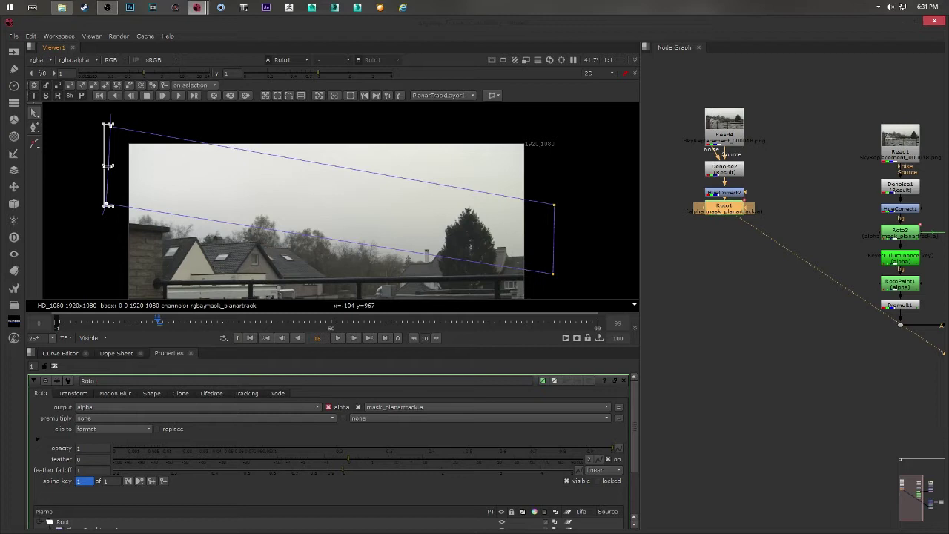
drag(109, 139, 168, 194)
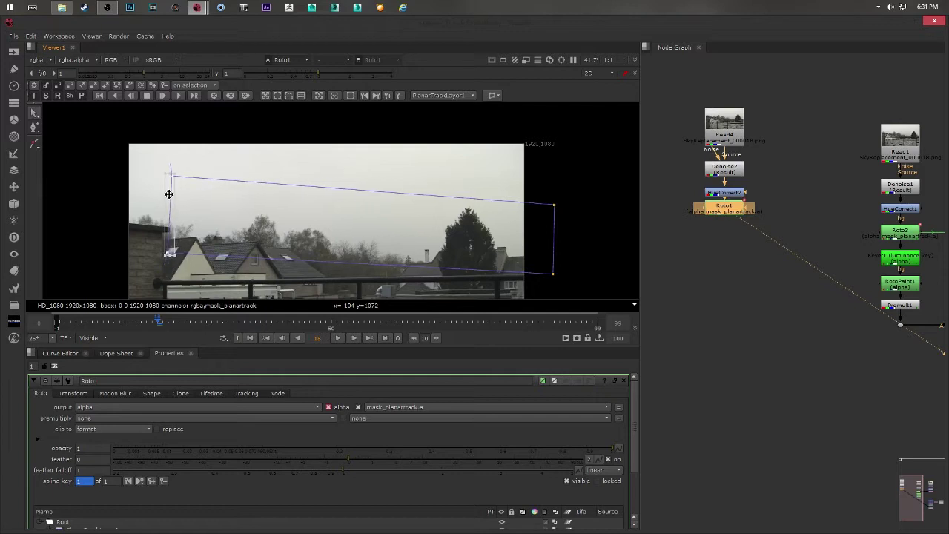
Raise the tracking shape's right edge until it is nearly level with the left edge, keeping it outside the plate.
middle_drag(543, 194, 506, 184)
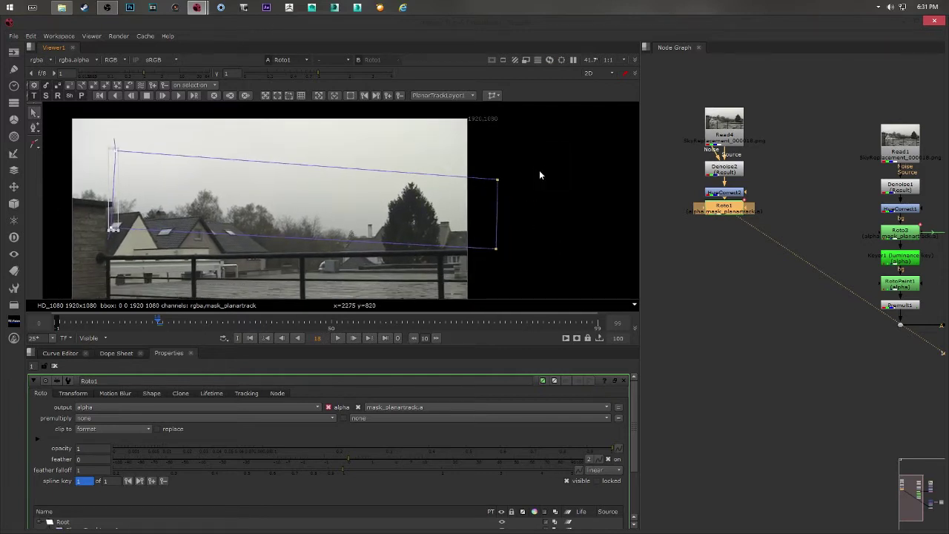
drag(534, 160, 471, 270)
drag(496, 201, 505, 168)
middle_drag(504, 168, 534, 169)
drag(534, 169, 540, 177)
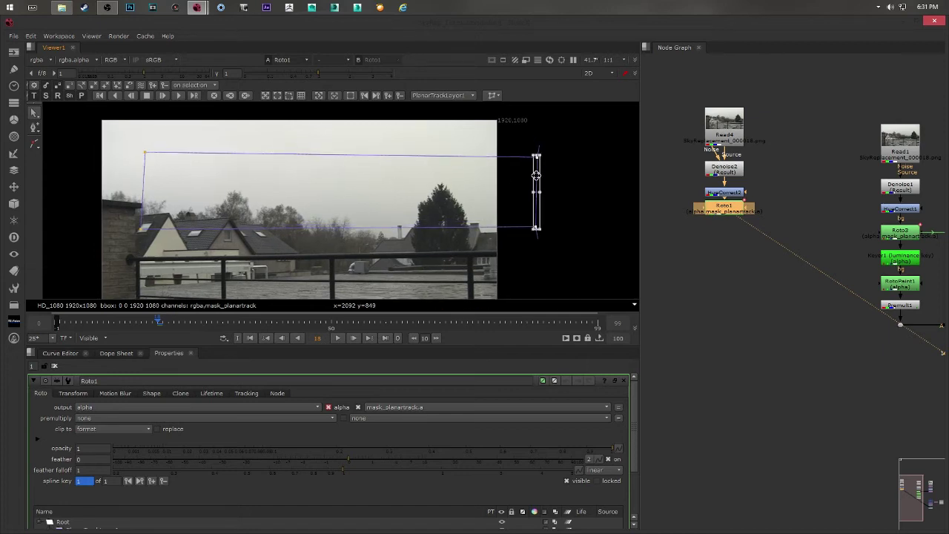
Shift the tracking shape's right edge outward and down, and lower its left edge to match along the rooftops.
middle_drag(398, 229, 436, 189)
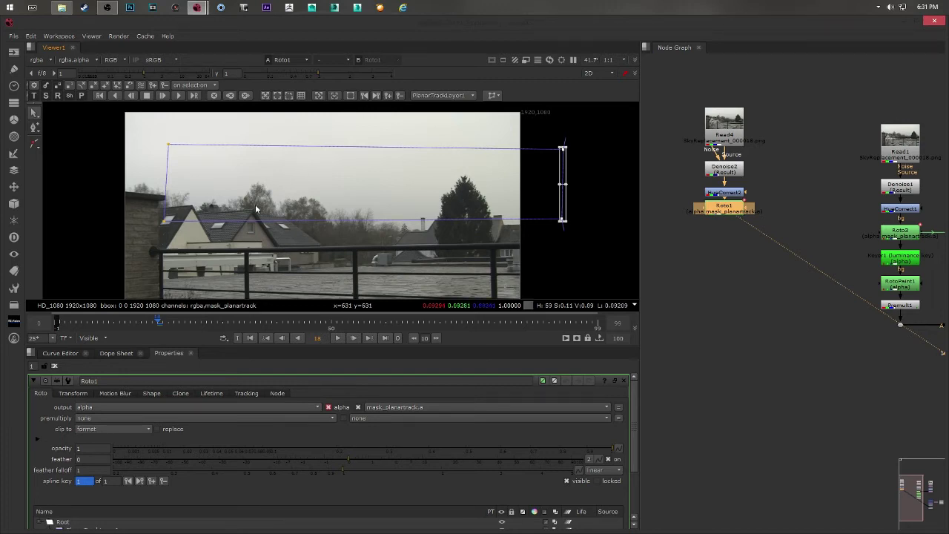
middle_drag(583, 180, 559, 172)
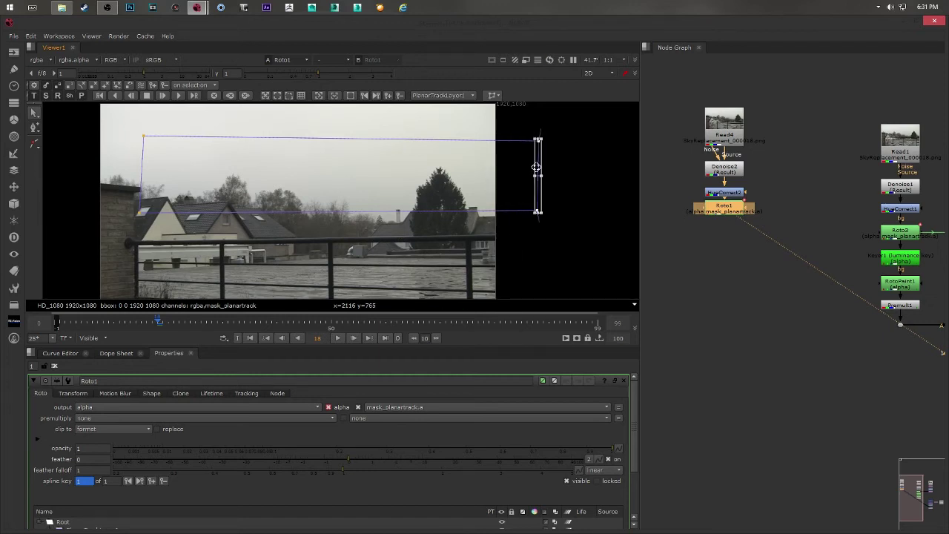
drag(537, 158, 555, 171)
middle_drag(181, 147, 233, 174)
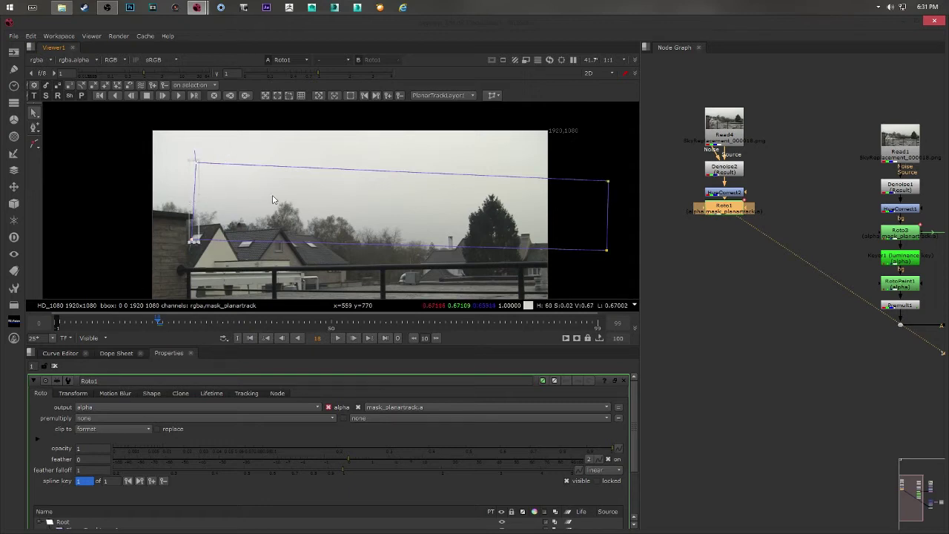
middle_drag(332, 190, 283, 164)
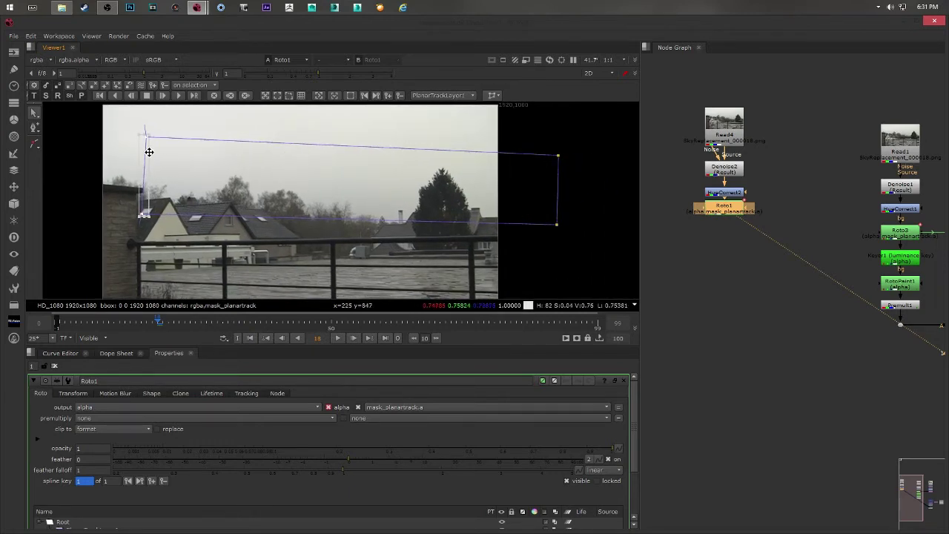
drag(145, 149, 147, 163)
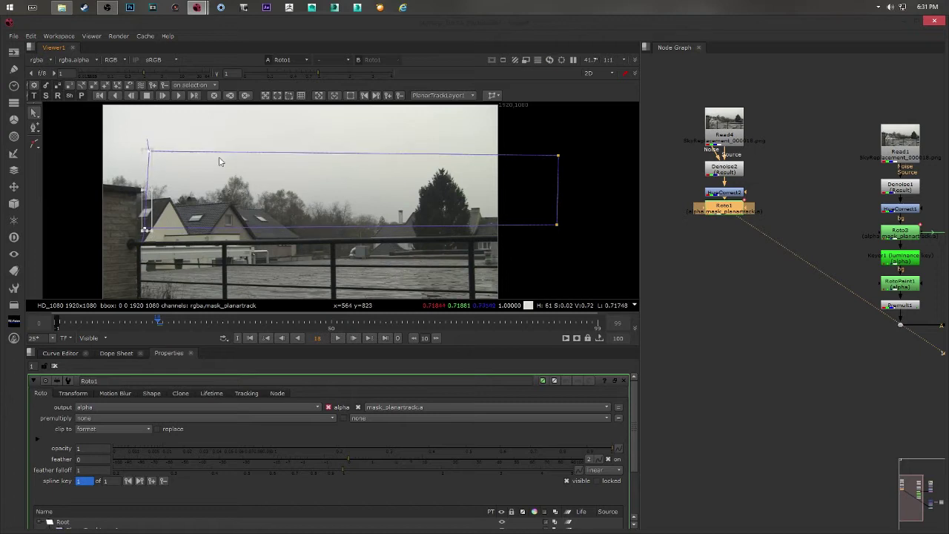
middle_drag(420, 185, 417, 162)
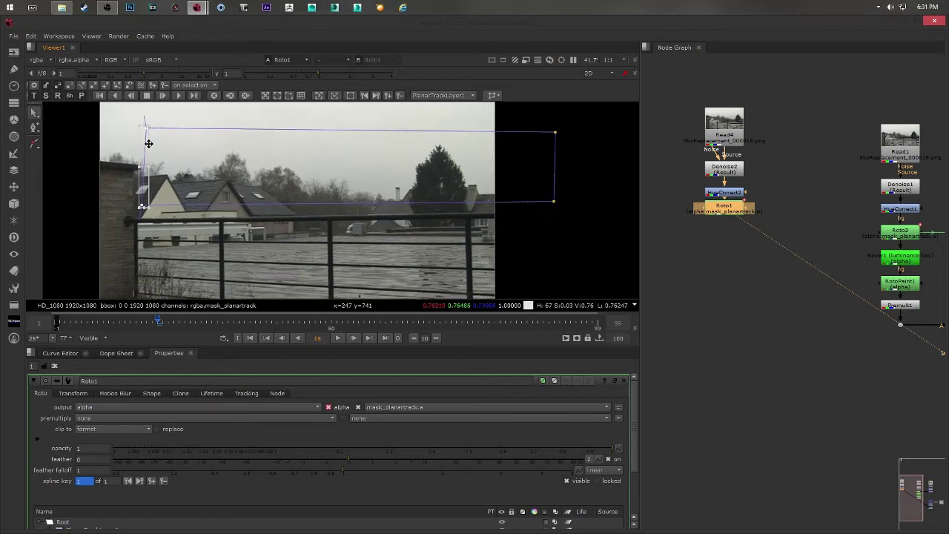
click(192, 96)
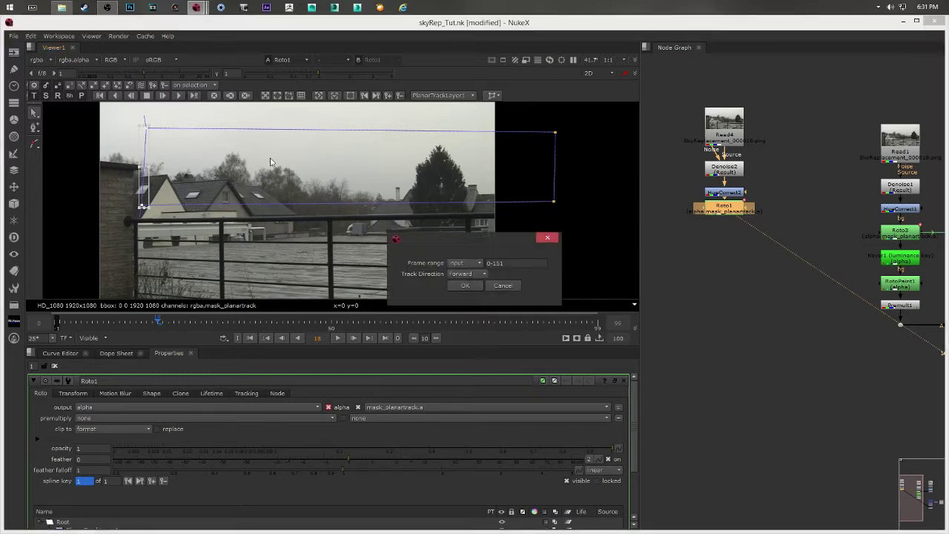
double_click(502, 263)
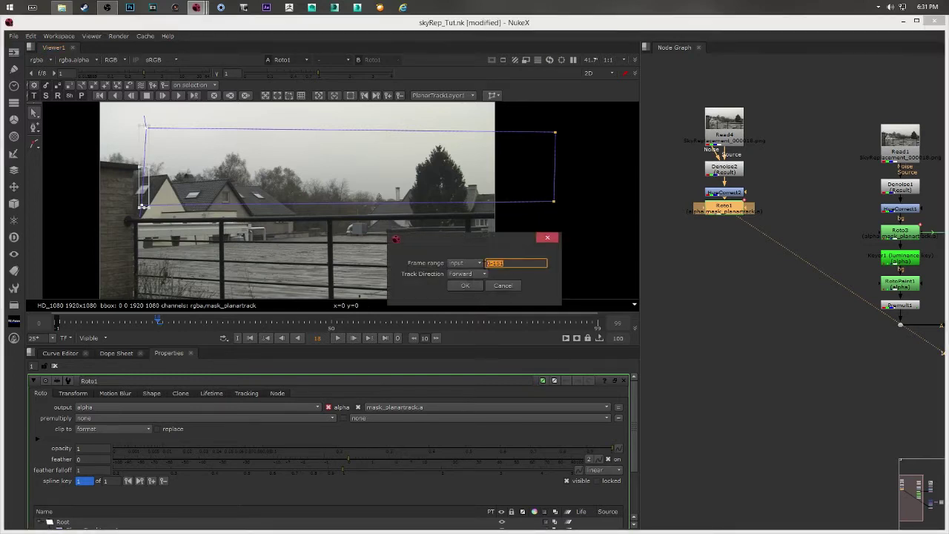
click(503, 286)
Open Roto1's tracking settings and examine the CornerPin2D (relative) export option for the planar track shape.
middle_drag(731, 218, 708, 231)
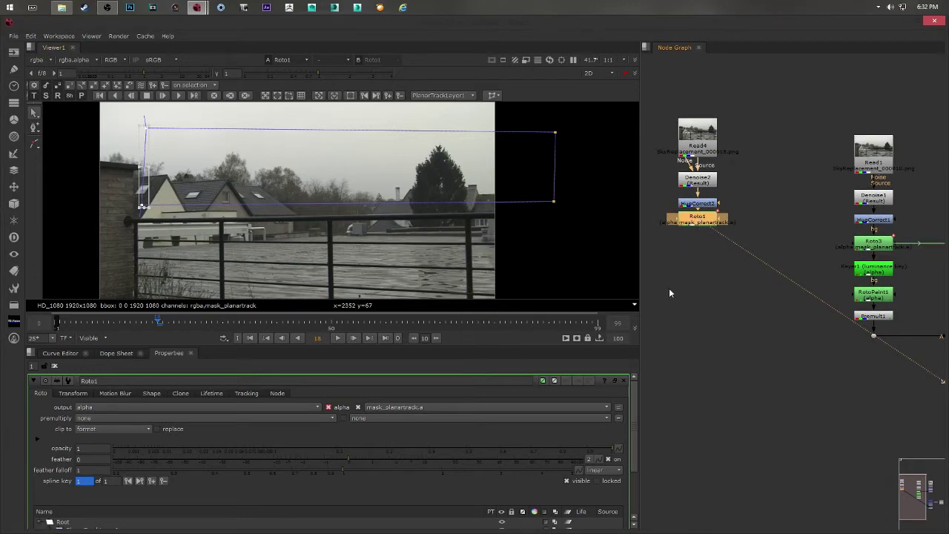
click(245, 394)
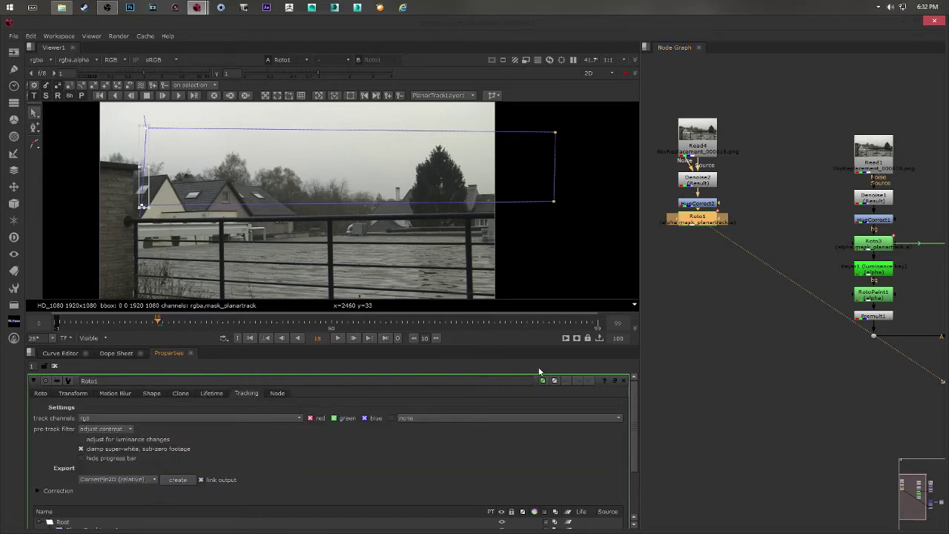
scroll(634, 410, down, 2)
click(127, 501)
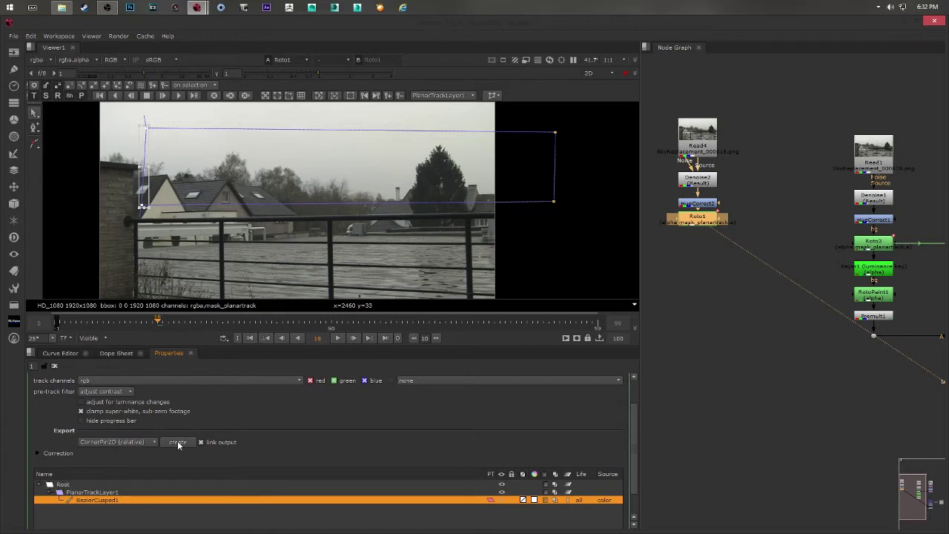
Delete the Roto1 planar tracking node from the new branch and undo the accidental move of Roto3.
mouse_move(776, 268)
middle_down()
mouse_move(707, 270)
mouse_move(776, 279)
middle_up()
key(Delete)
middle_drag(858, 278, 805, 308)
middle_drag(799, 261, 766, 263)
drag(766, 263, 764, 266)
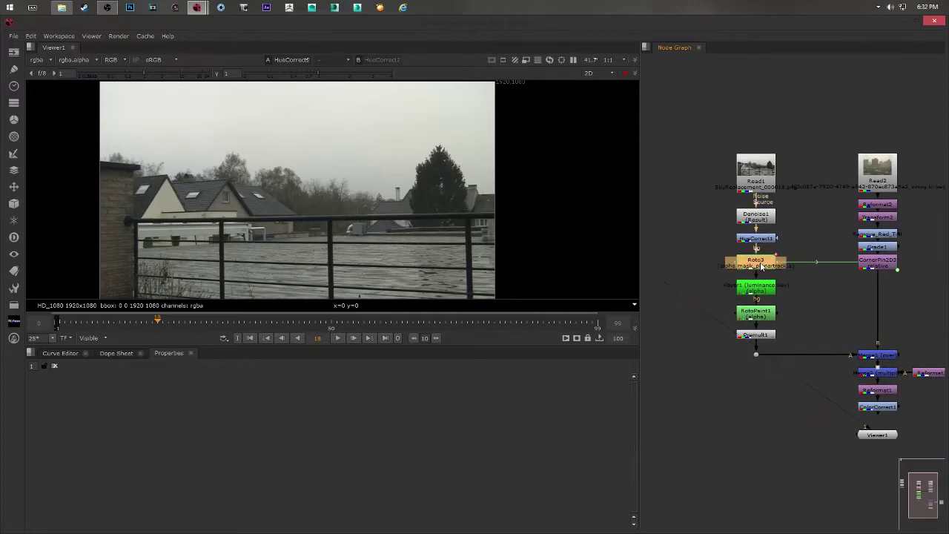
key(ctrl+z)
Copy the existing Roto3 and its linked CornerPin2D3 into the new branch, attaching the copied roto below HueCorrect2.
ctrl+double_click(881, 264)
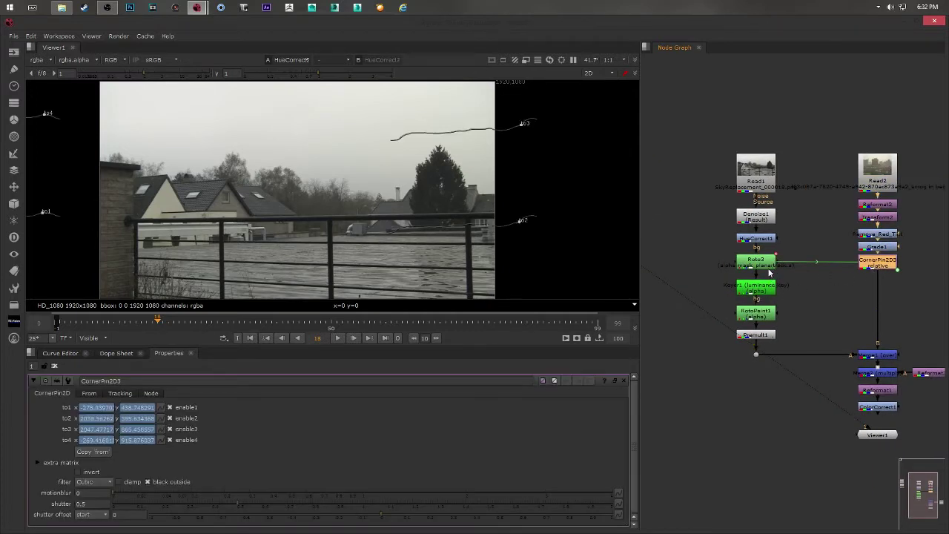
shift+click(768, 269)
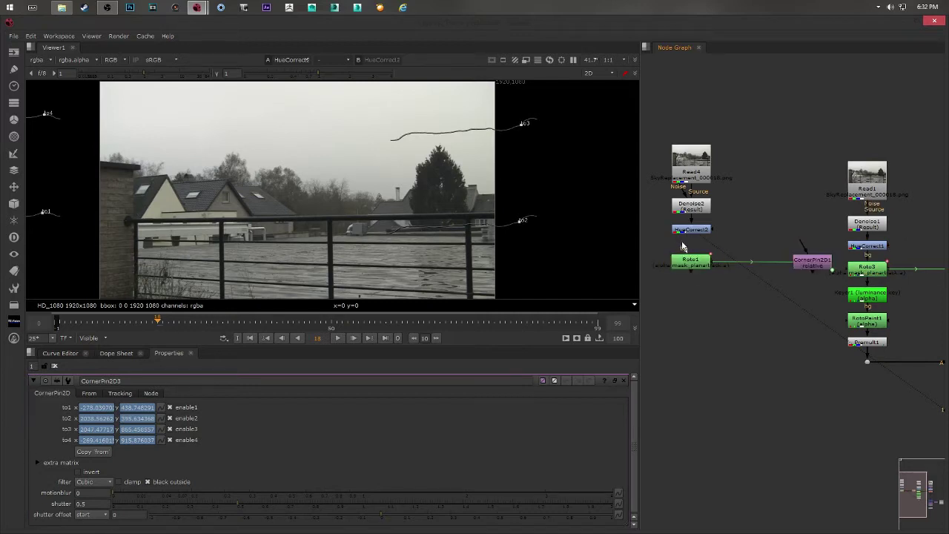
middle_drag(866, 267, 768, 267)
drag(725, 266, 713, 249)
Move the copied corner pin node directly beneath the copied roto node in the new branch.
middle_drag(714, 249, 803, 263)
scroll(803, 264, down, 2)
drag(800, 264, 734, 286)
scroll(702, 324, up, 4)
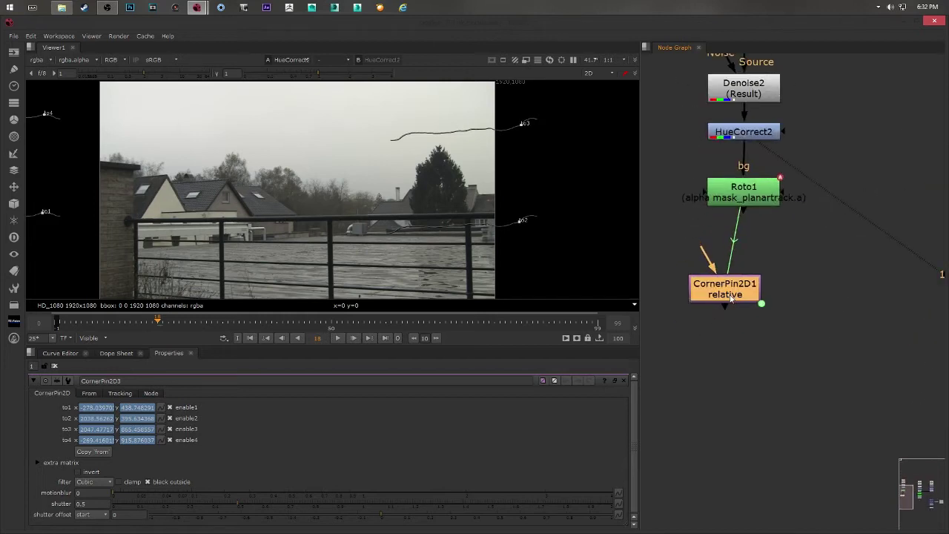
Examine how the original branch links Roto3 to CornerPin2D3 beneath the Read2 sky image, compared with the new branch.
middle_drag(735, 286, 703, 296)
scroll(703, 297, down, 2)
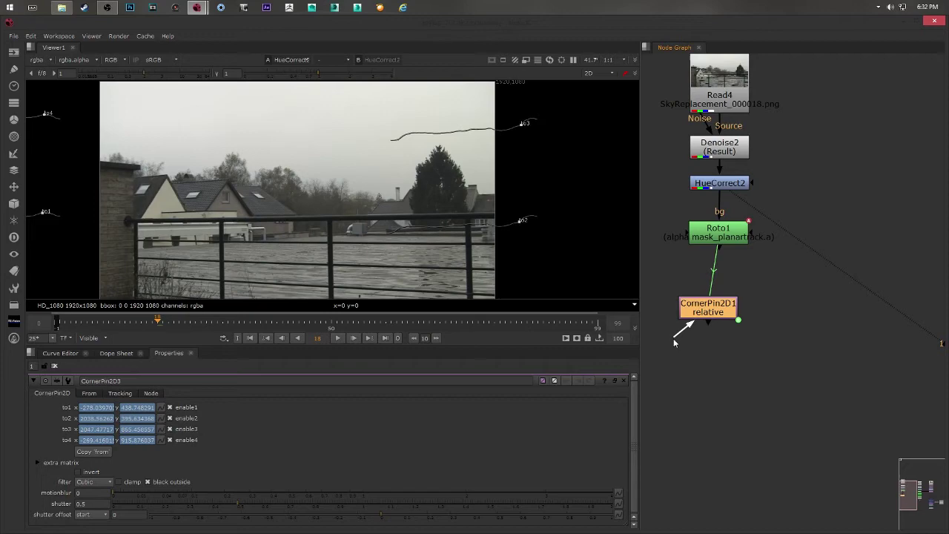
middle_drag(808, 269, 735, 294)
scroll(735, 294, down, 4)
middle_drag(804, 298, 737, 316)
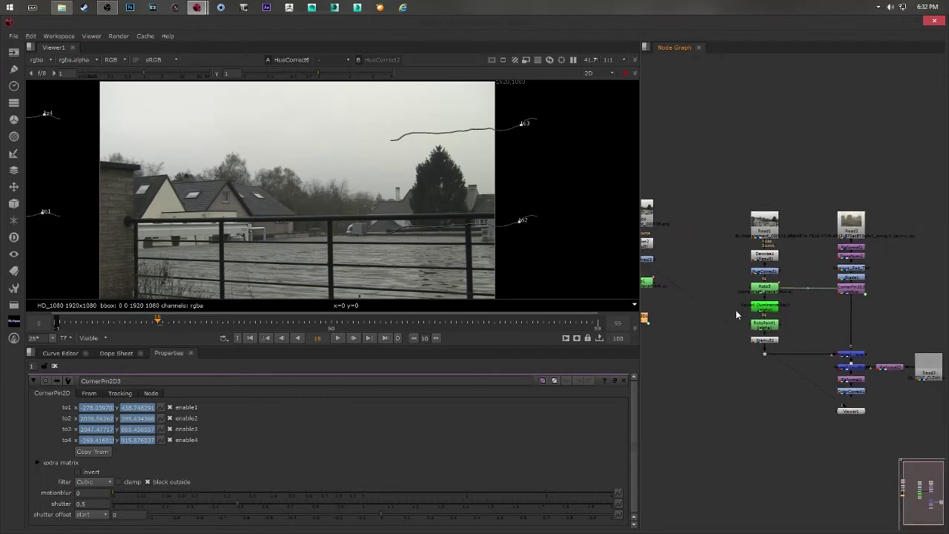
scroll(810, 283, up, 4)
middle_drag(822, 273, 829, 309)
scroll(697, 300, down, 1)
click(827, 299)
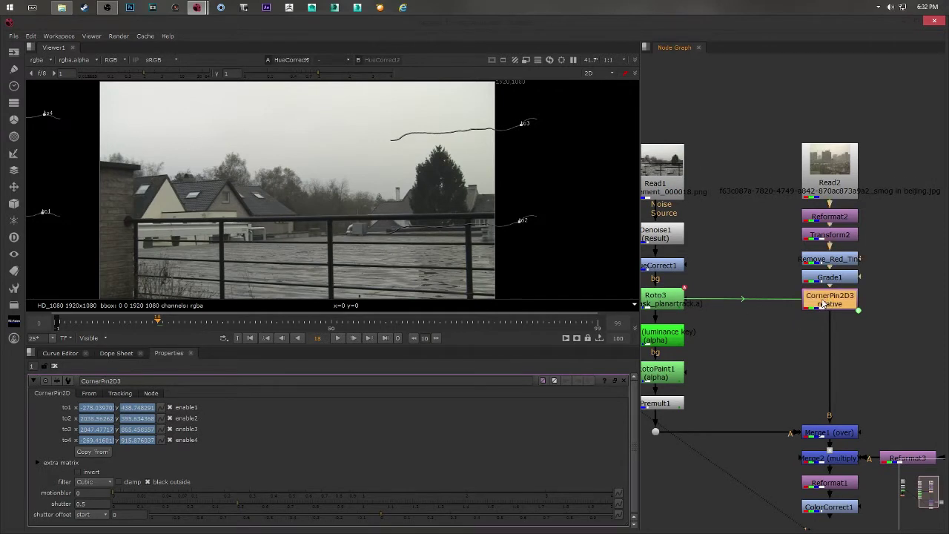
click(827, 167)
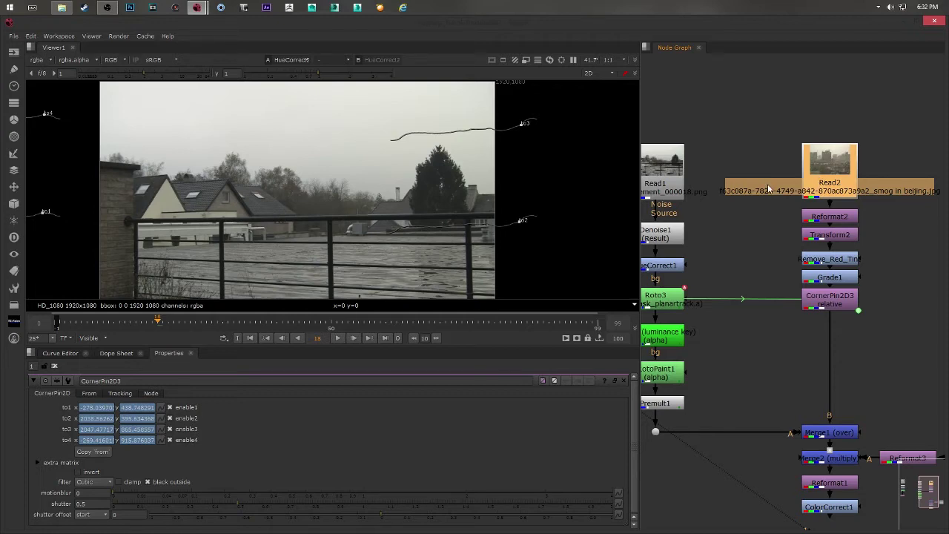
middle_drag(712, 248, 759, 238)
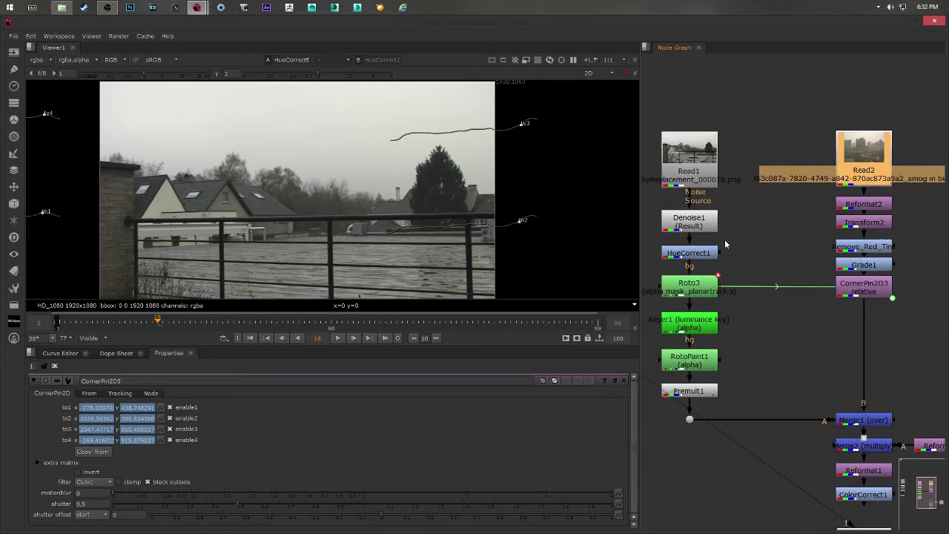
middle_drag(701, 298, 727, 275)
scroll(717, 244, down, 4)
scroll(704, 256, up, 7)
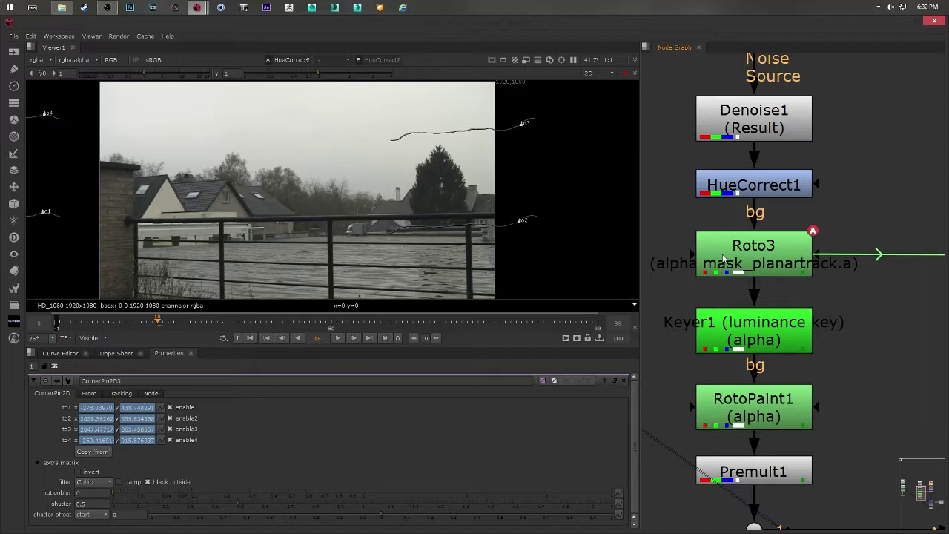
scroll(752, 242, down, 10)
scroll(681, 312, up, 5)
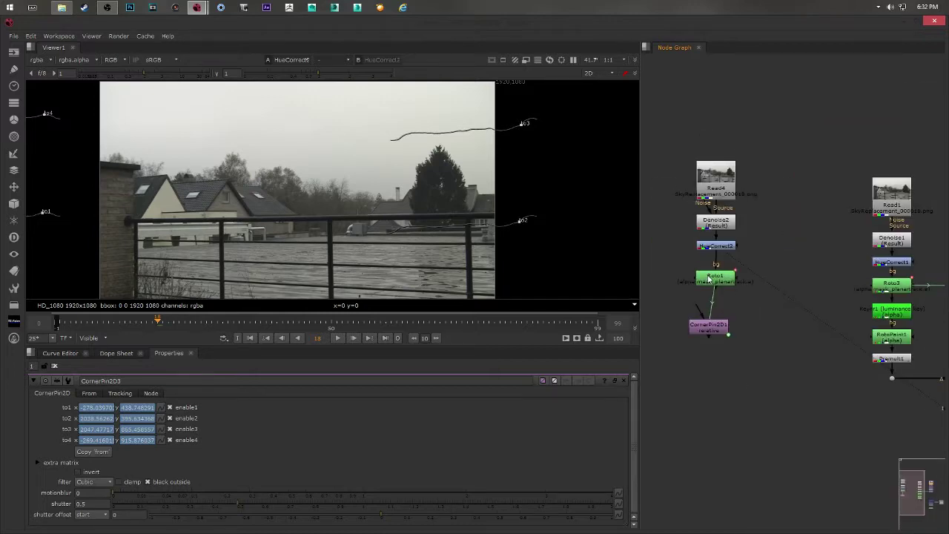
Move CornerPin2D1 to the side of Roto1 and display the corner pin's output in the viewer.
drag(708, 326, 795, 270)
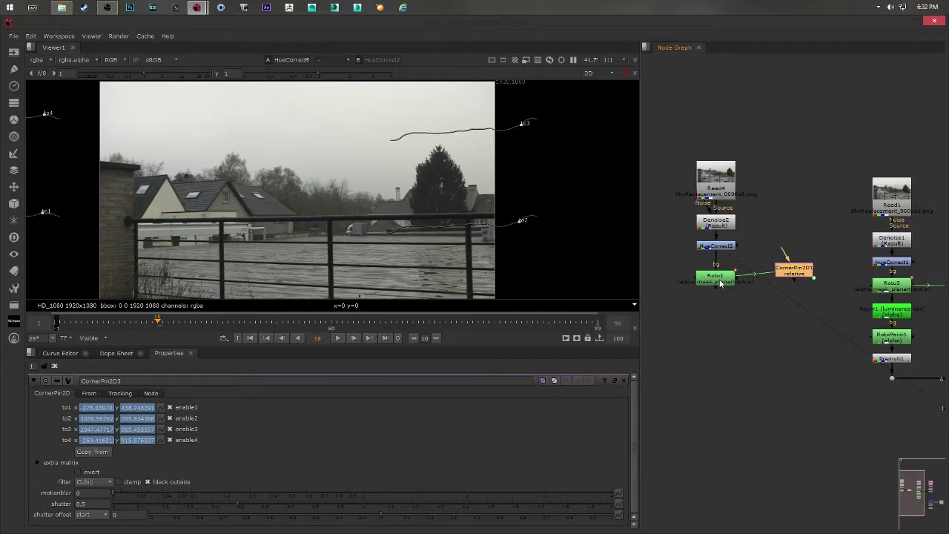
click(719, 282)
key(1)
click(671, 286)
click(808, 274)
key(1)
click(760, 289)
Display Roto1's output in the viewer and scrub the timeline to frame 32.
middle_drag(352, 242, 376, 218)
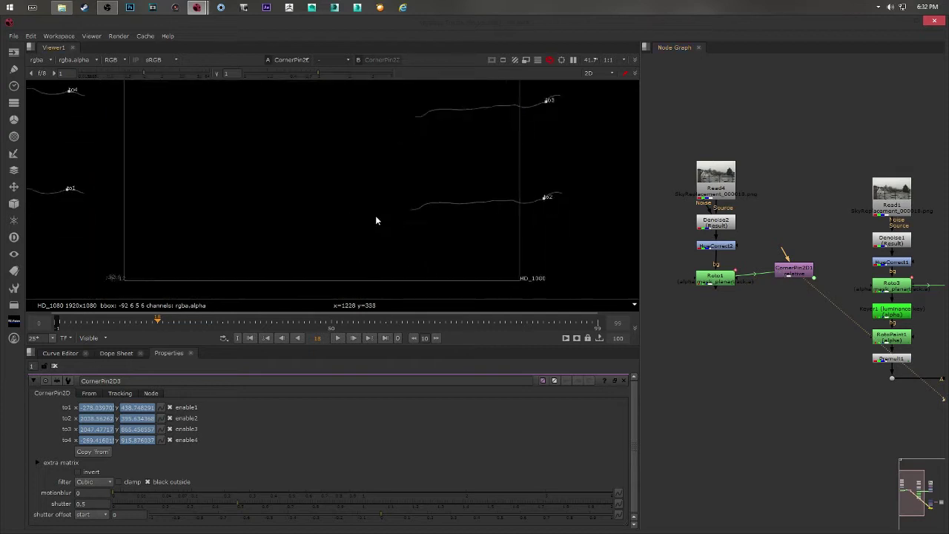
click(715, 275)
key(1)
middle_drag(213, 164, 269, 178)
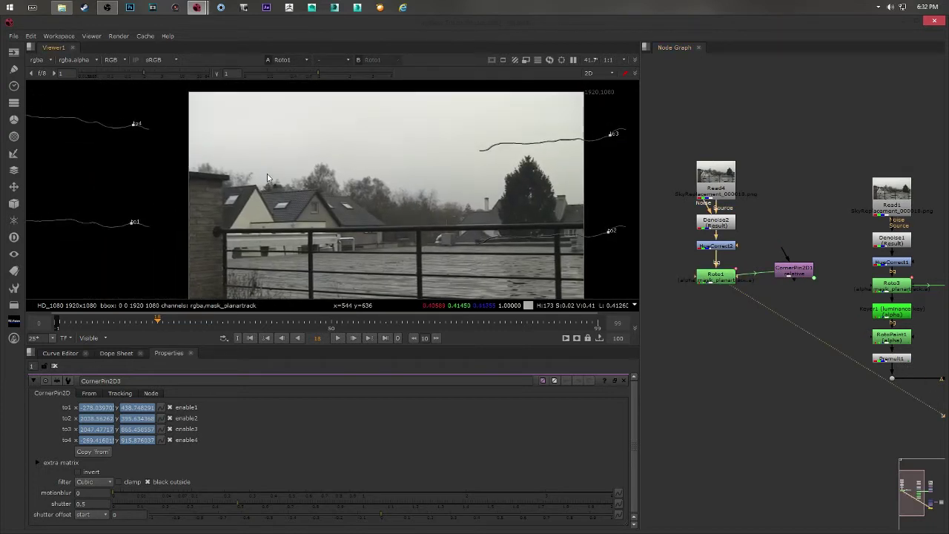
middle_drag(344, 230, 264, 228)
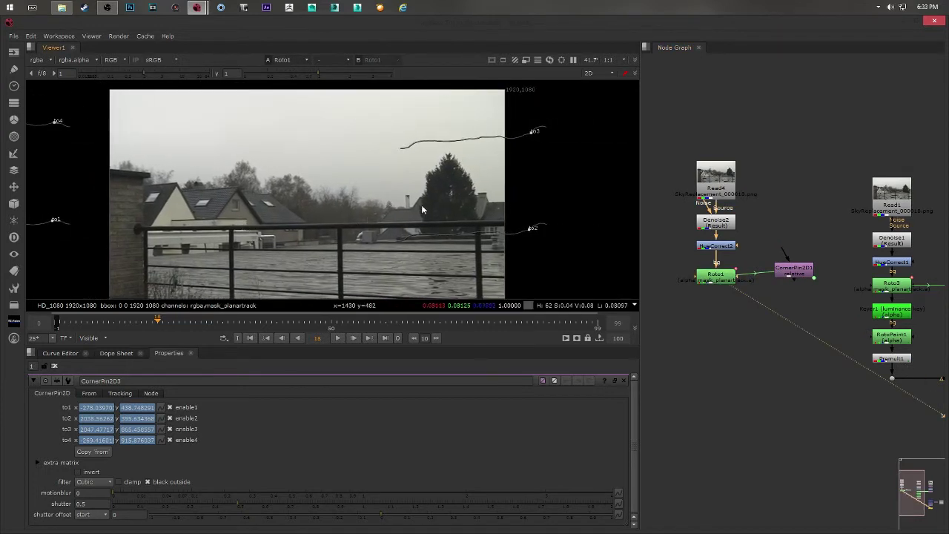
middle_drag(423, 210, 430, 207)
drag(105, 322, 234, 318)
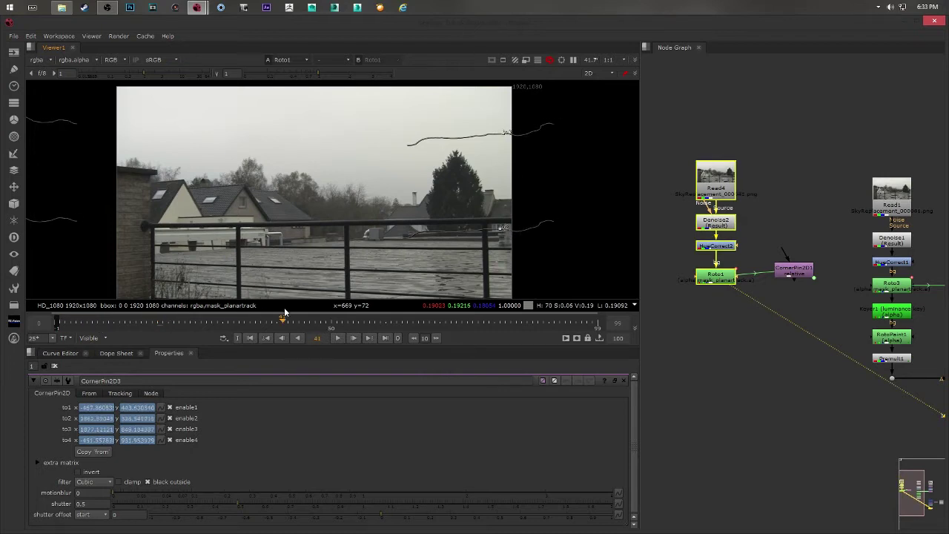
Duplicate the smog in Beijing sky image above CornerPin2D1, connect it to the corner pin's input and view the result.
click(898, 205)
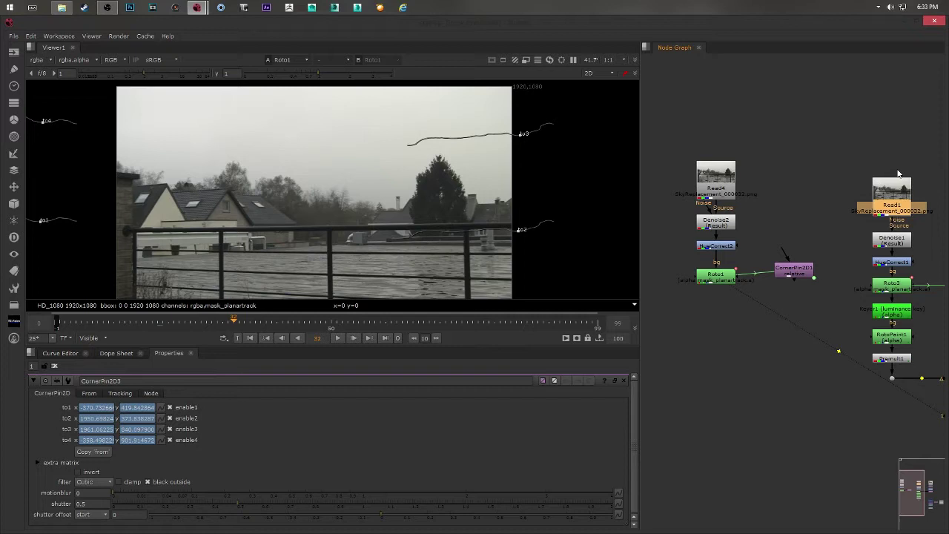
middle_drag(790, 258, 782, 275)
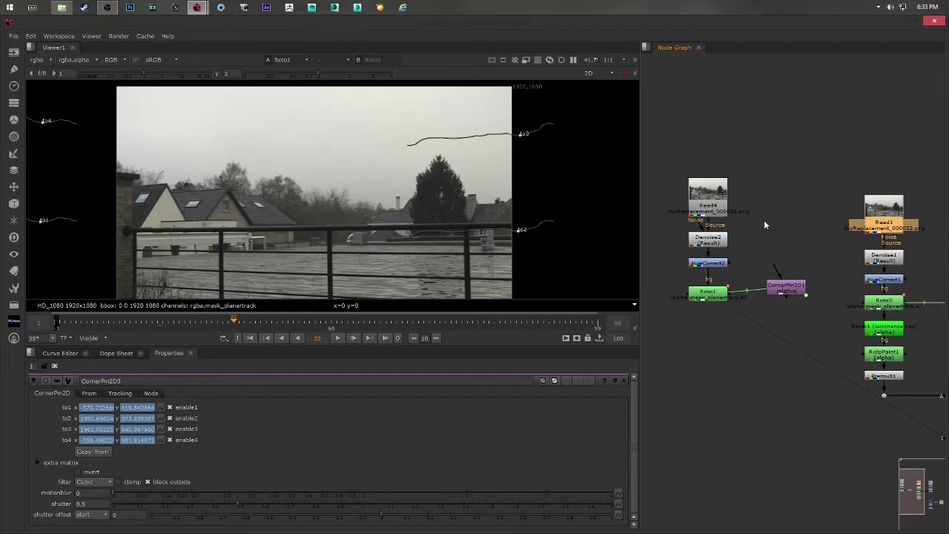
click(778, 233)
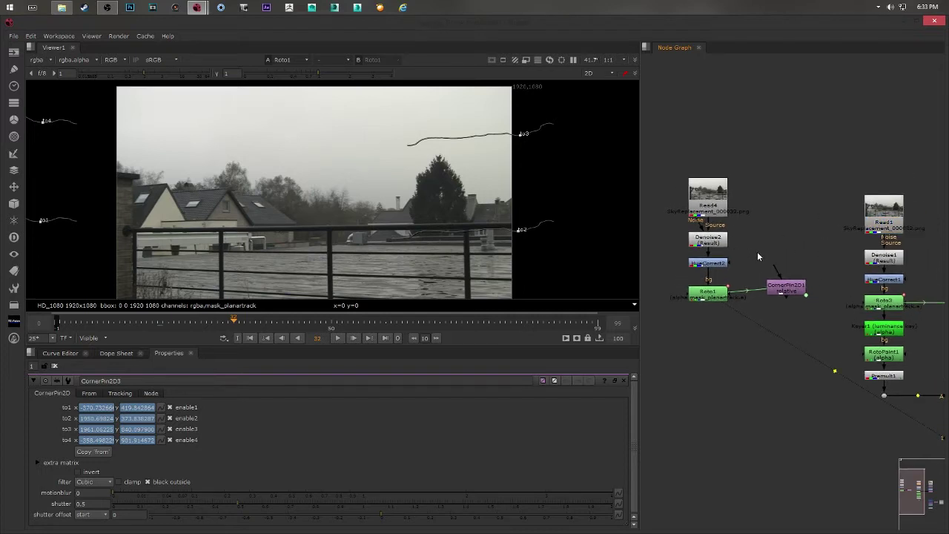
middle_drag(883, 251, 941, 236)
click(813, 210)
click(790, 217)
key(ctrl+v)
middle_drag(797, 254, 778, 248)
drag(783, 266, 789, 209)
click(789, 284)
key(1)
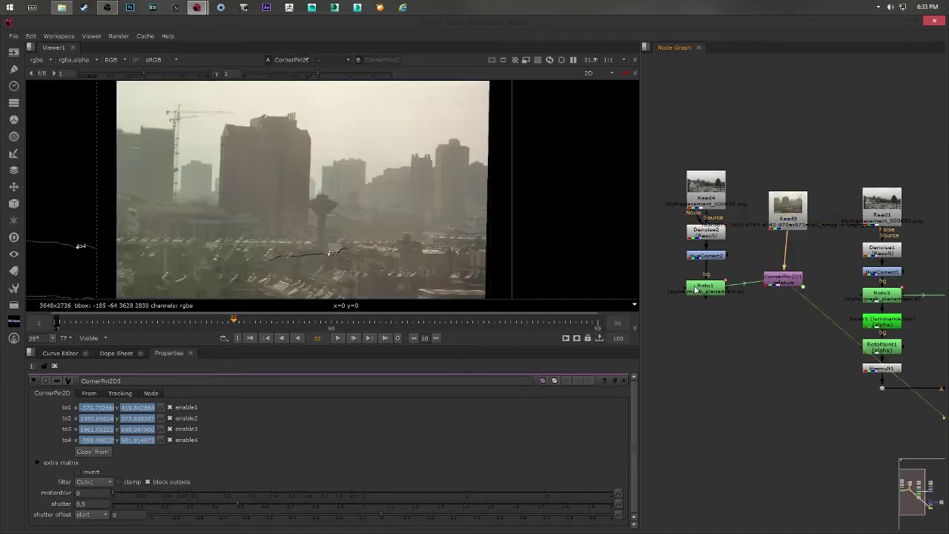
Align CornerPin2D1 level with Roto1 and place Read5 directly above the corner pin.
middle_drag(801, 273, 756, 248)
drag(746, 259, 758, 269)
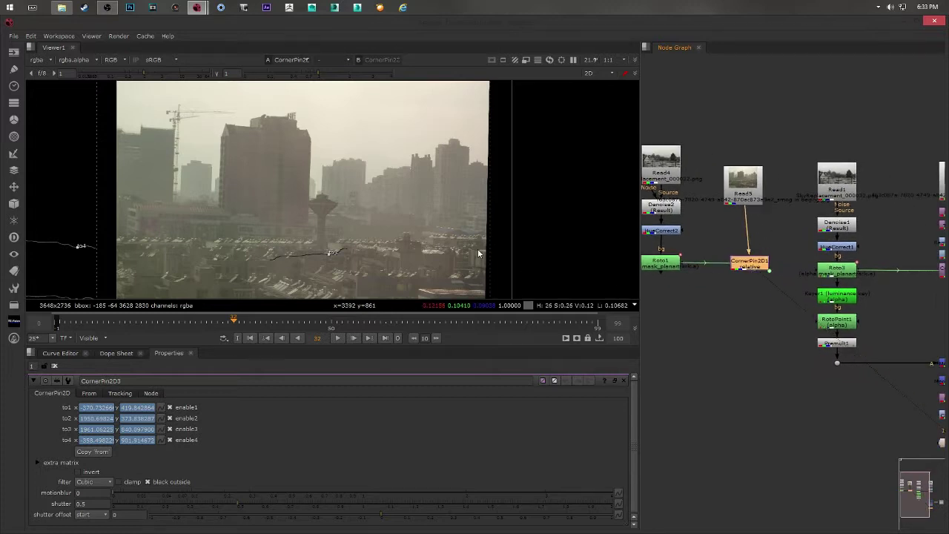
middle_drag(460, 237, 476, 194)
drag(743, 203, 750, 196)
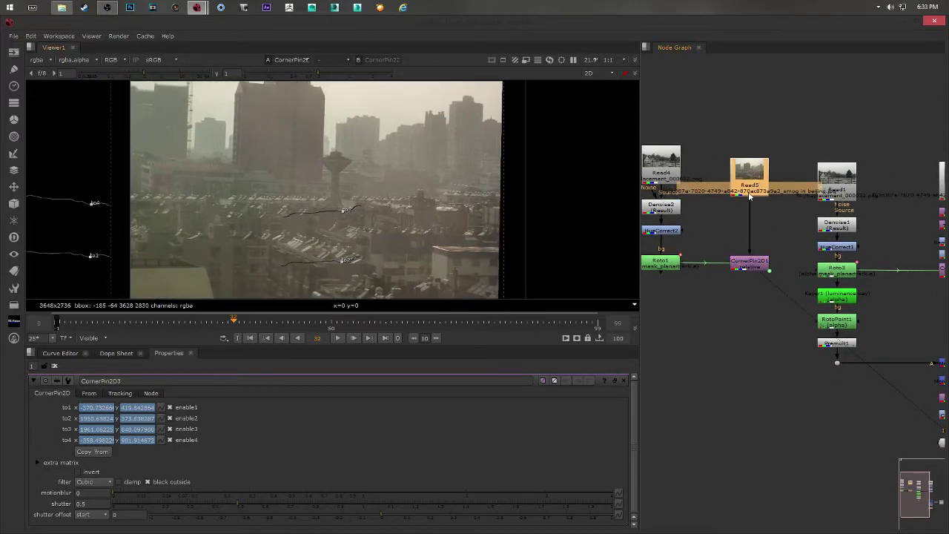
Insert a Transform node directly beneath Read5 and set its scale to 0.465.
key(Tab)
text(r)
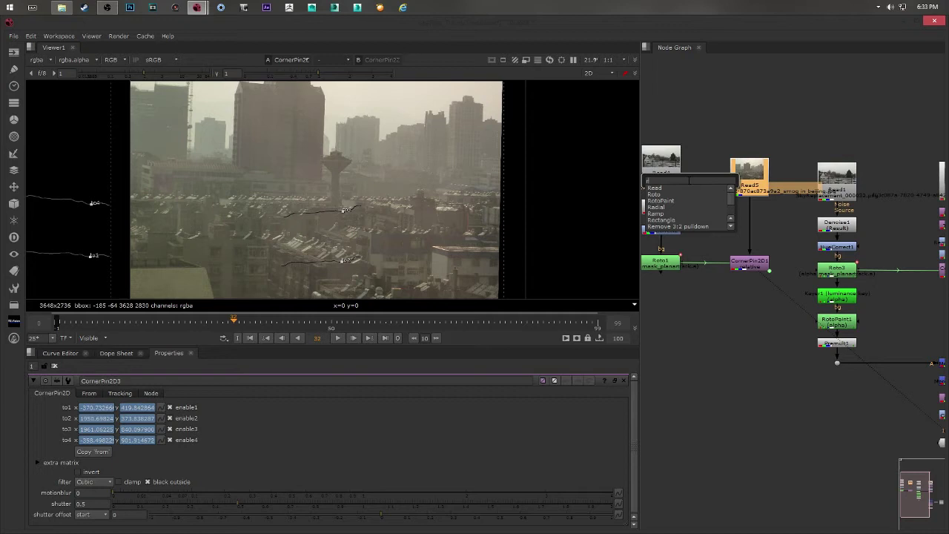
key(BackSpace)
text(t)
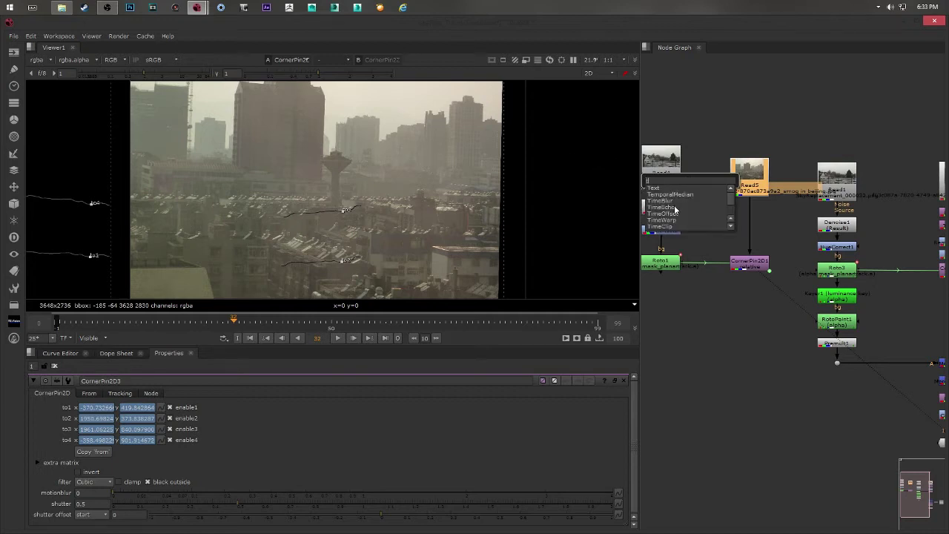
text(r)
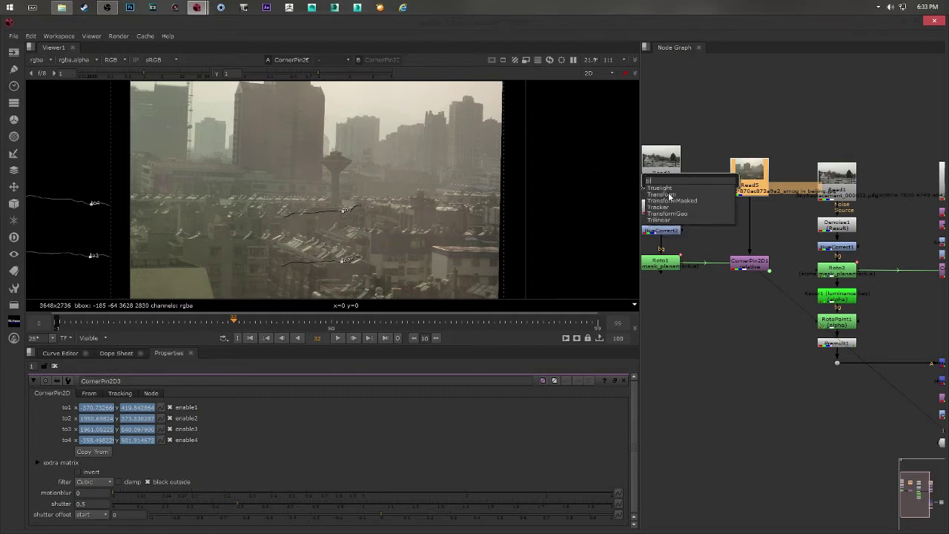
click(670, 196)
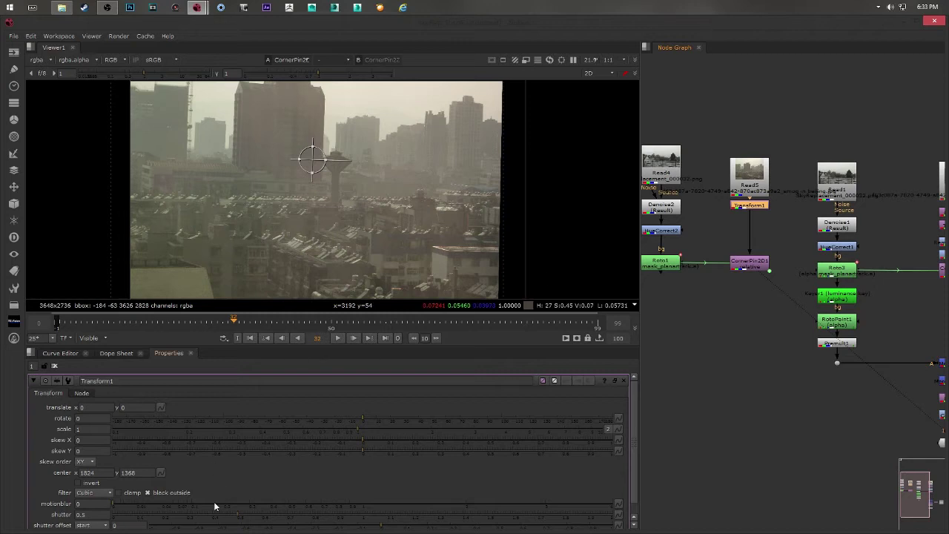
scroll(189, 523, down, 1)
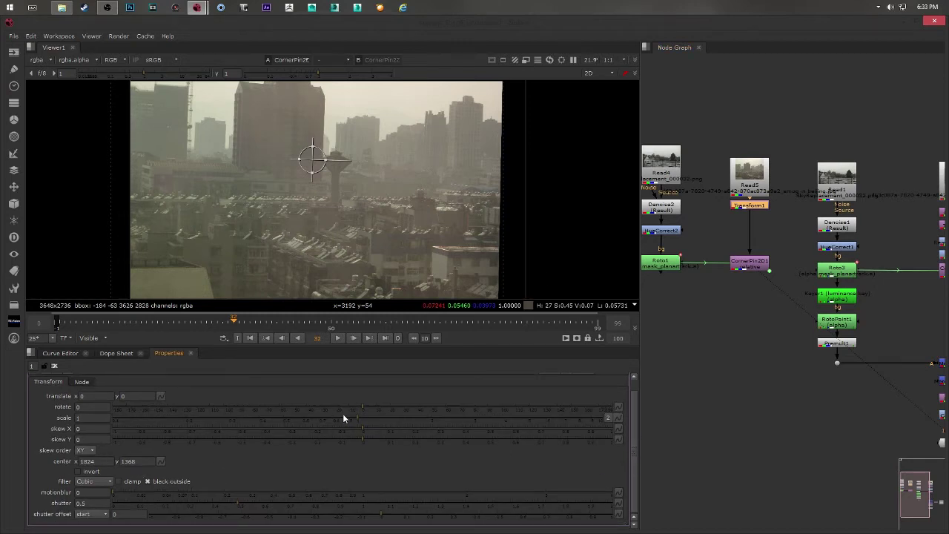
drag(342, 417, 276, 422)
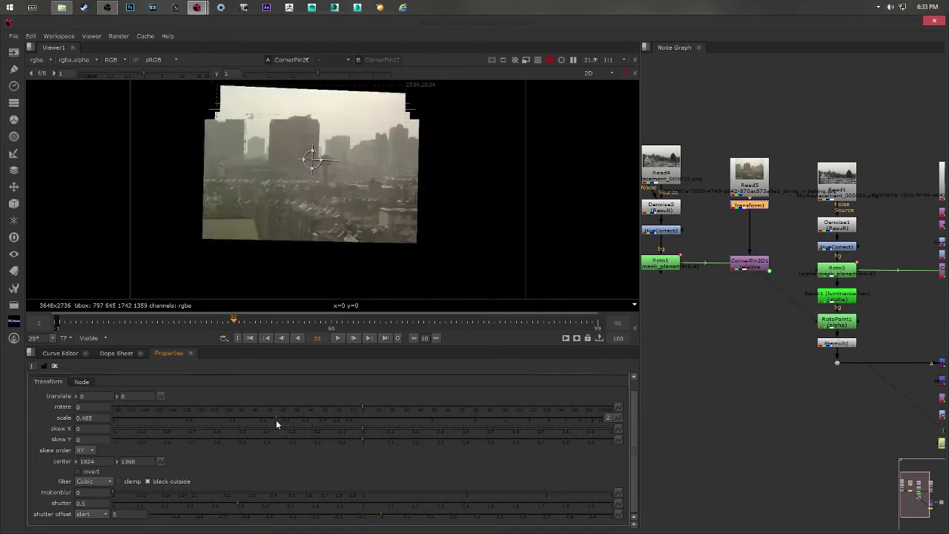
Display Roto1 in the viewer and insert a Reformat node between Read5 and Transform1.
middle_drag(733, 235, 664, 214)
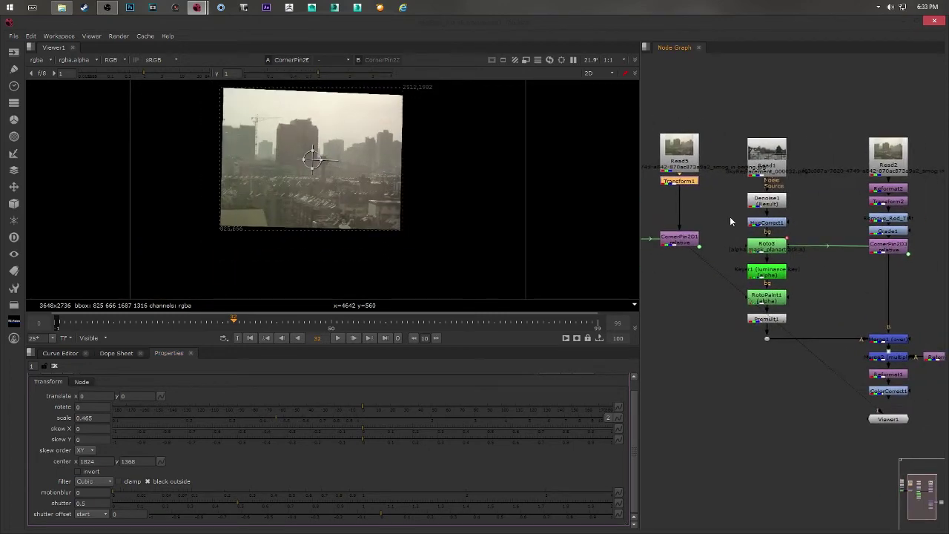
middle_drag(732, 216, 838, 197)
click(692, 223)
key(1)
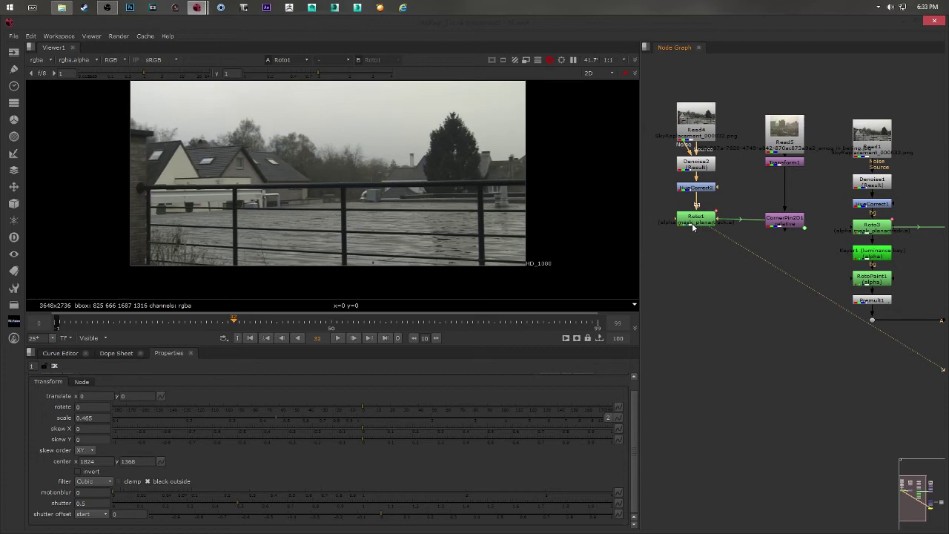
ctrl+shift+click(792, 223)
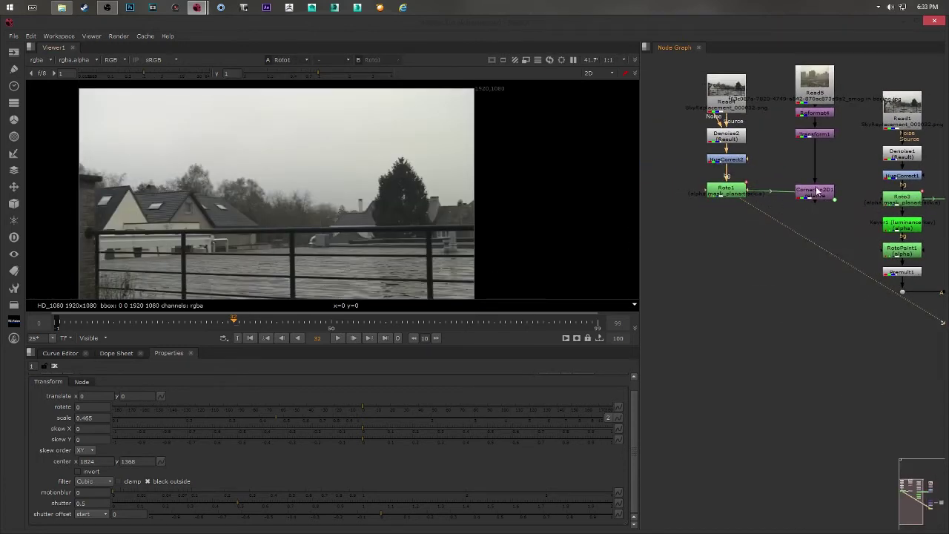
Add a Merge node placing CornerPin2D1 over Roto1 and display the merged result in the viewer.
click(816, 191)
middle_drag(816, 192, 801, 189)
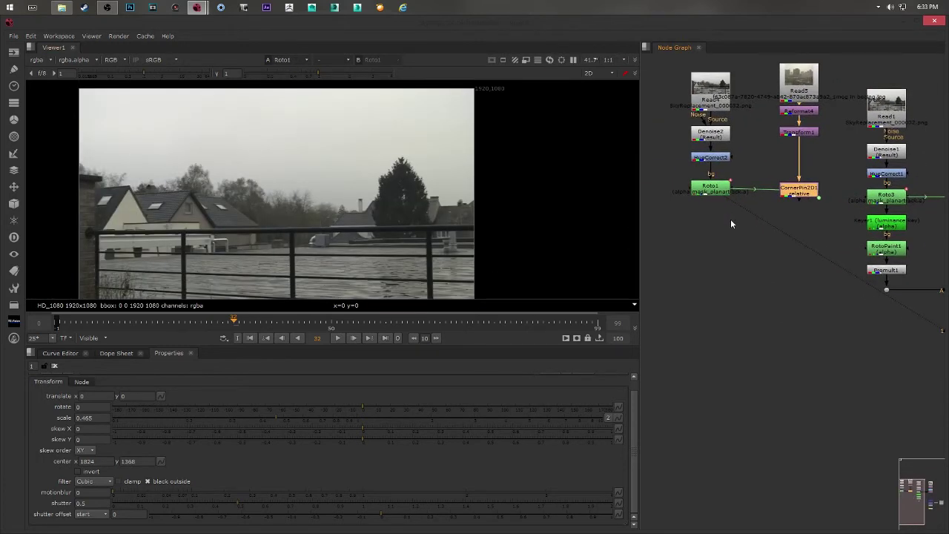
key(Tab)
text(merg)
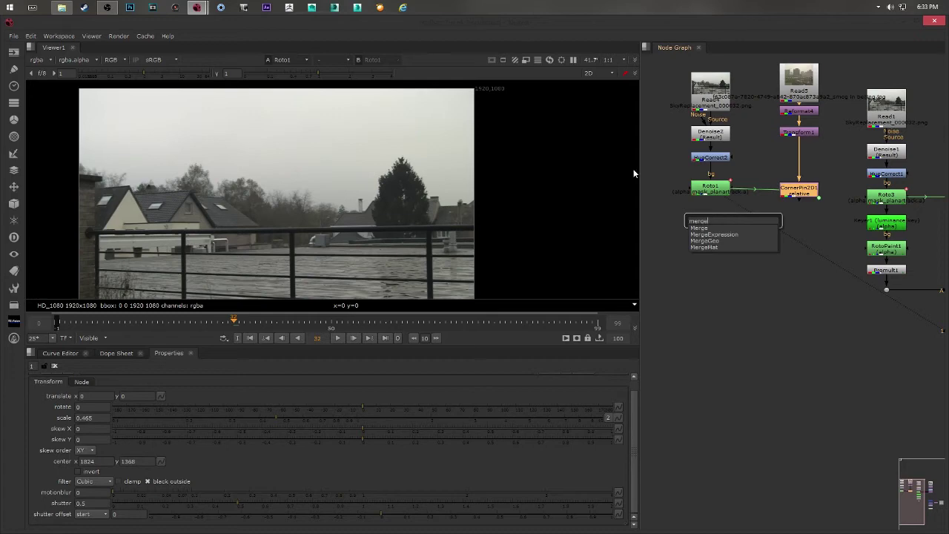
key(Return)
middle_drag(859, 192, 800, 213)
drag(800, 214, 654, 211)
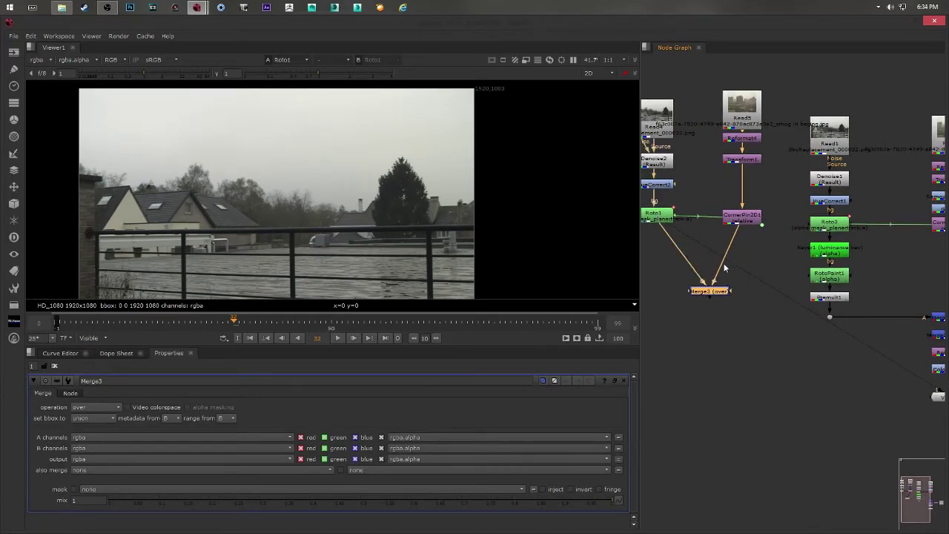
middle_drag(697, 262, 734, 270)
ctrl+shift+click(744, 298)
middle_drag(748, 229, 742, 241)
middle_drag(399, 196, 427, 225)
Delete the Reformat4 node beneath Read5 and open the settings of Transform1.
click(774, 157)
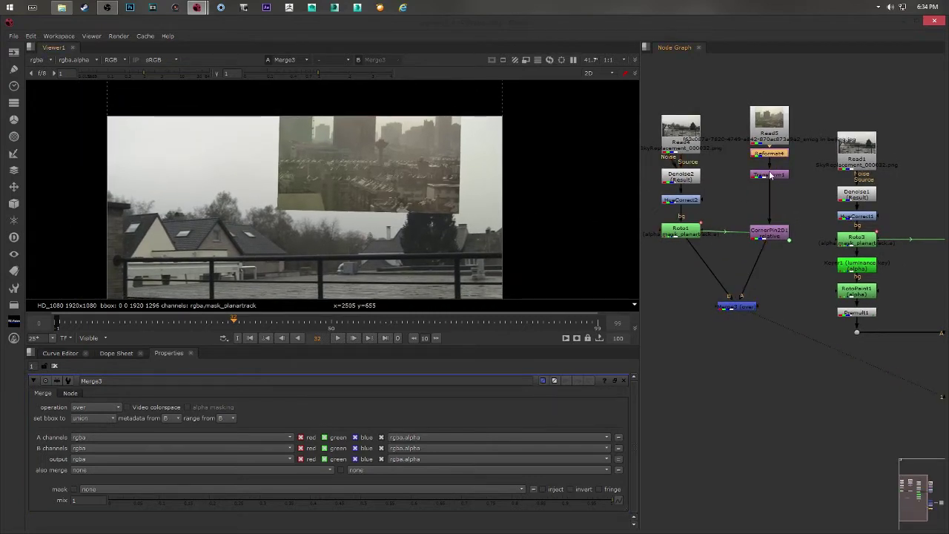
key(Delete)
double_click(771, 176)
middle_drag(430, 145, 438, 147)
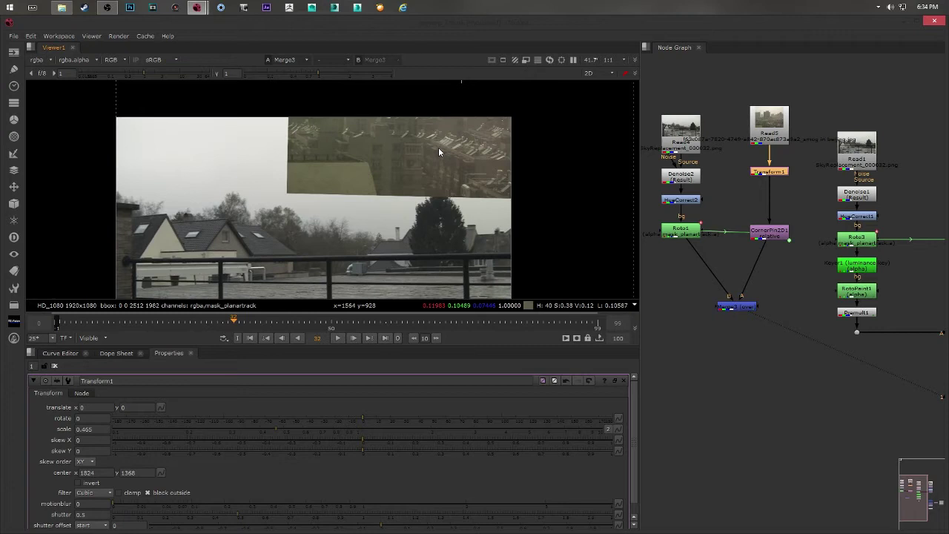
Reposition the city image over the rooftop plate with Transform1, translating it to x -302, y -318.
middle_drag(783, 224, 757, 226)
drag(753, 238, 754, 234)
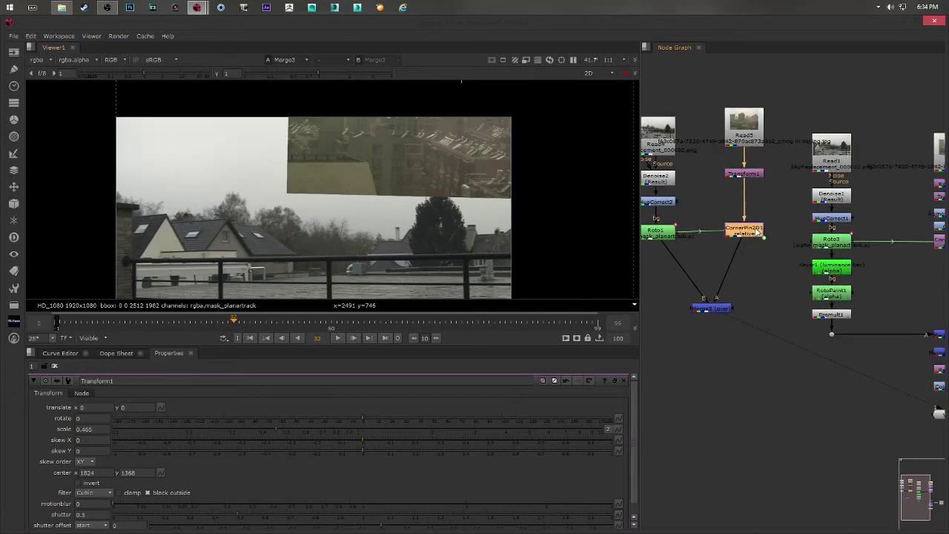
click(746, 175)
middle_drag(418, 180, 414, 208)
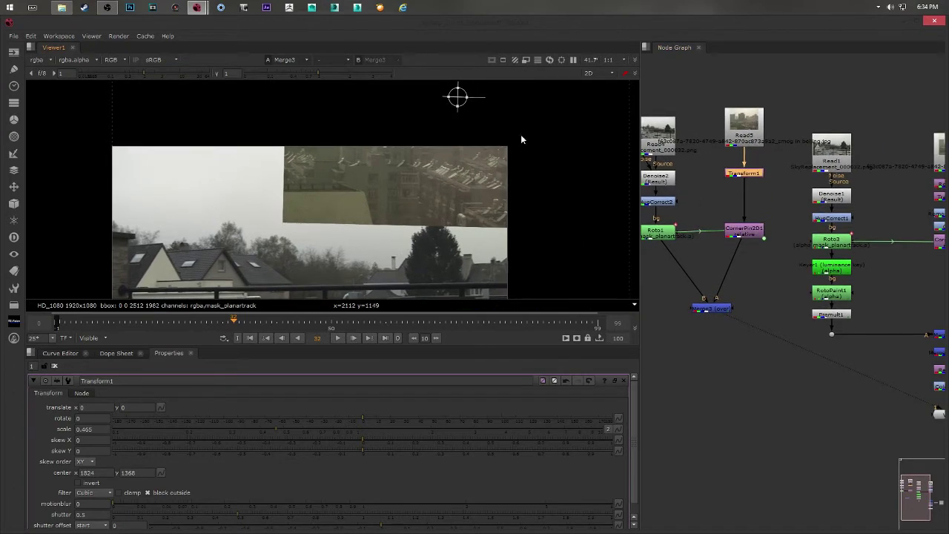
drag(457, 95, 392, 159)
middle_drag(392, 159, 405, 109)
Shift the city image slightly with Transform1, translating it to about x -358, y -330.
middle_drag(682, 246, 707, 257)
click(681, 240)
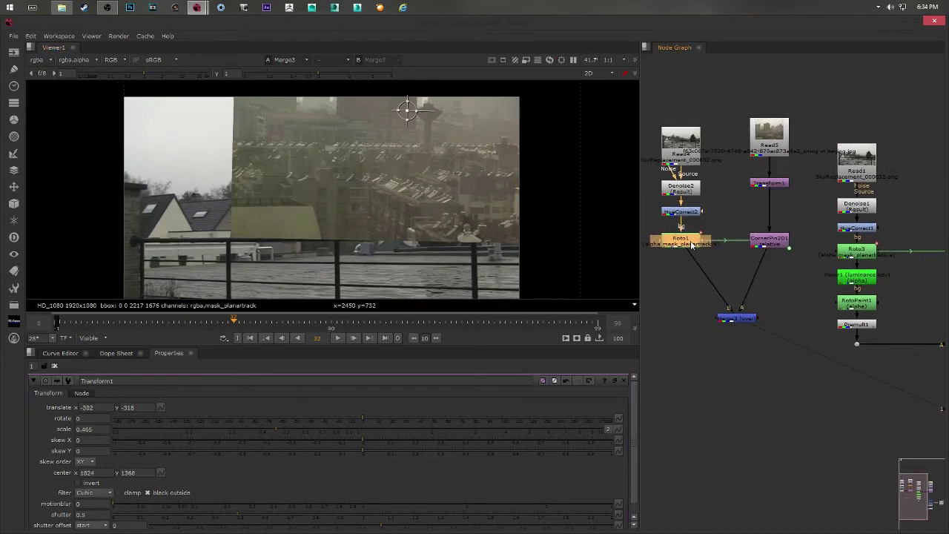
middle_drag(787, 205, 774, 216)
click(755, 147)
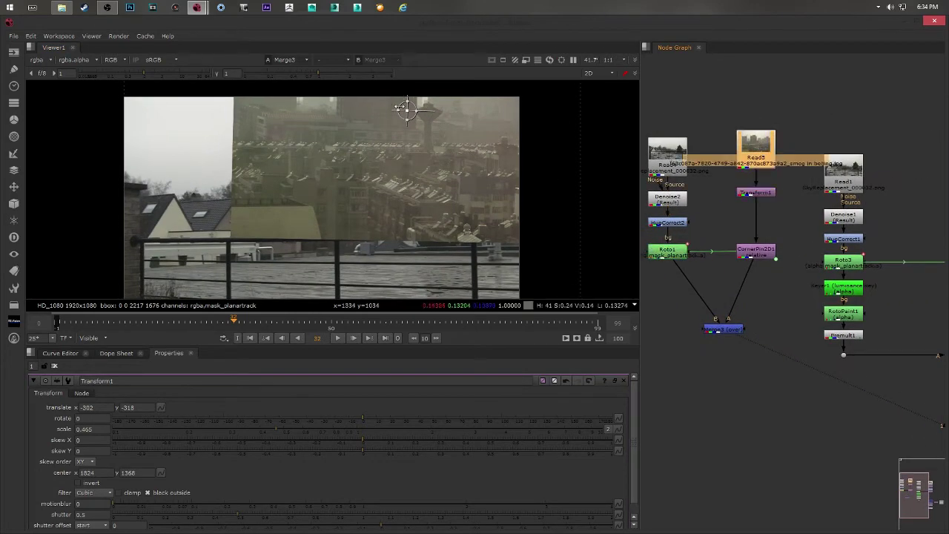
drag(406, 108, 397, 111)
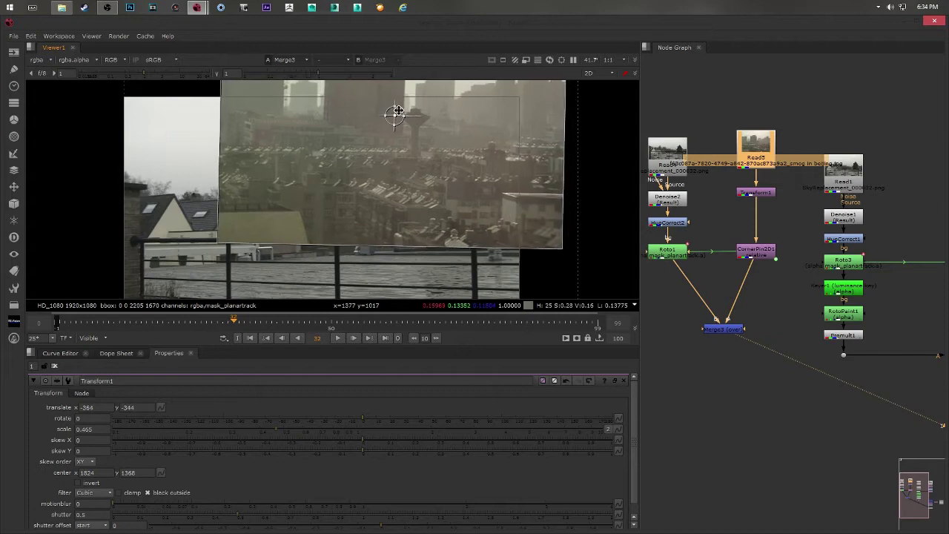
Scrub the timeline to frame 63 to check how the city image follows the camera movement.
click(720, 330)
middle_drag(700, 319, 697, 331)
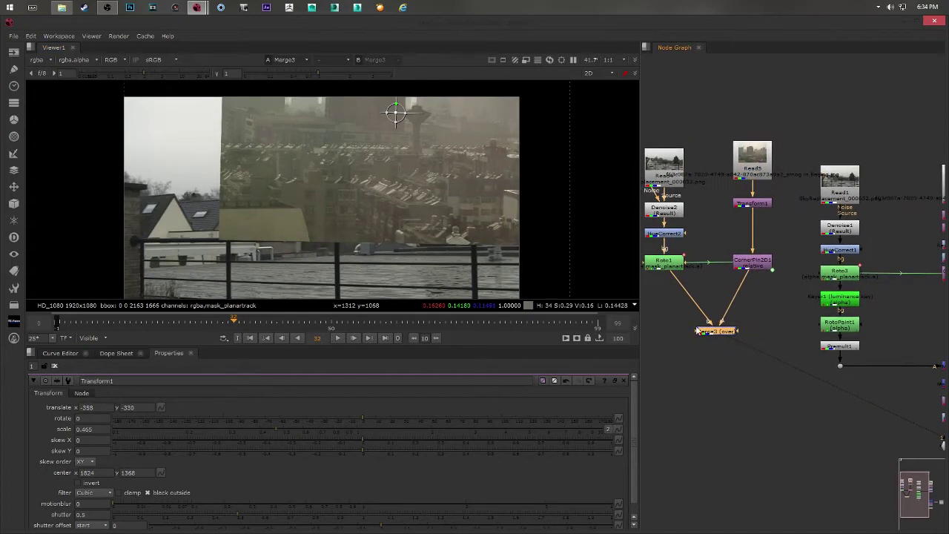
middle_drag(742, 302, 731, 326)
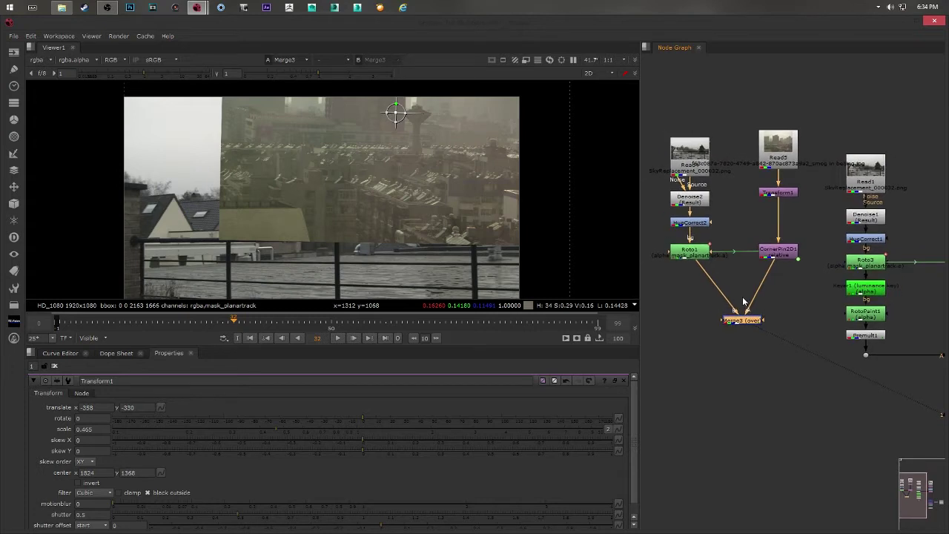
click(687, 147)
click(92, 323)
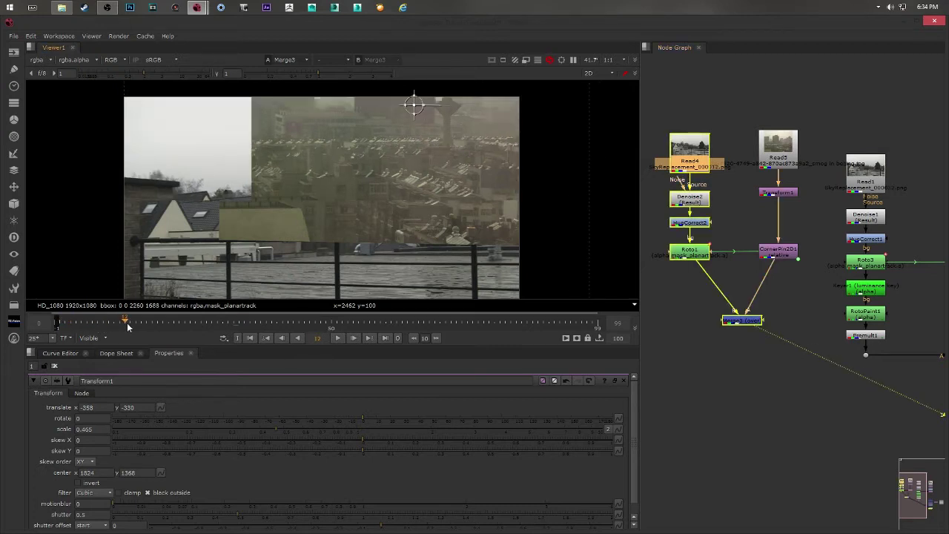
click(216, 323)
drag(232, 328, 402, 327)
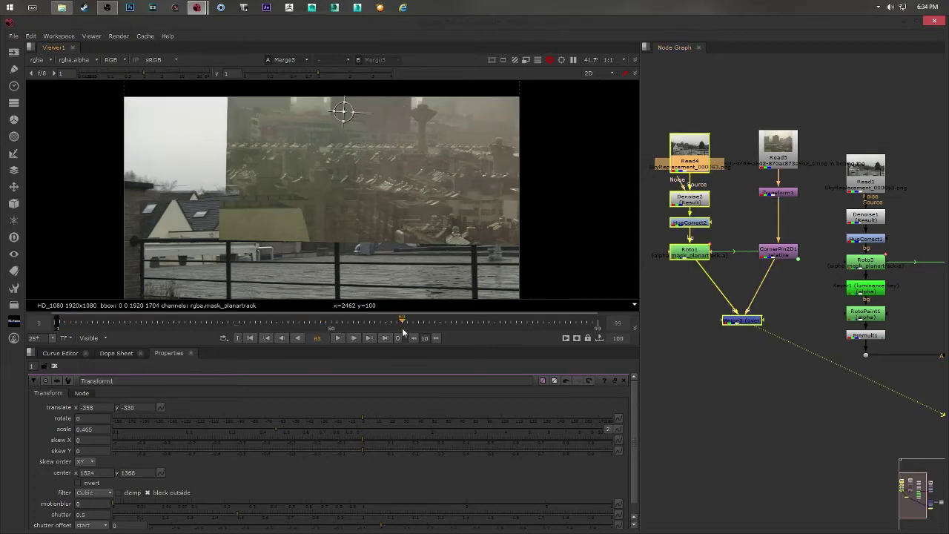
middle_drag(761, 301, 747, 321)
click(729, 362)
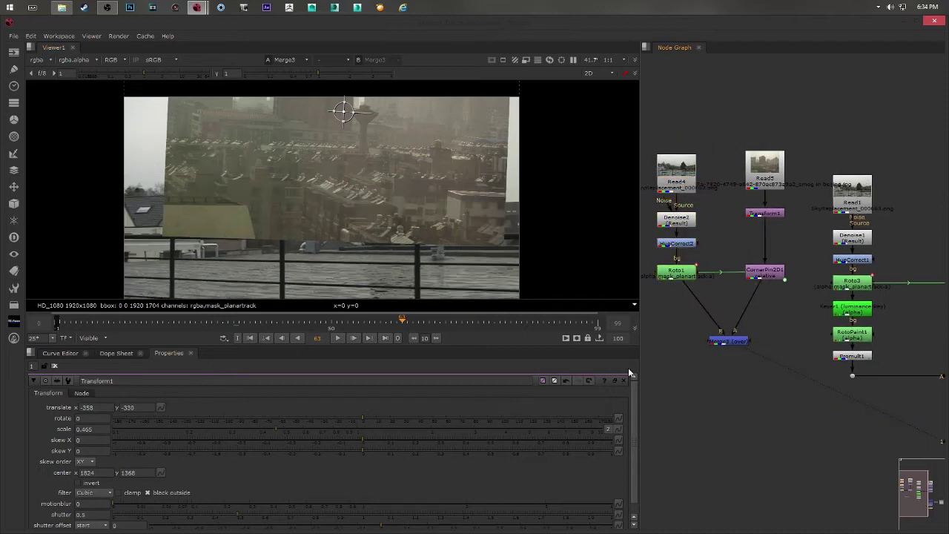
click(728, 342)
click(119, 37)
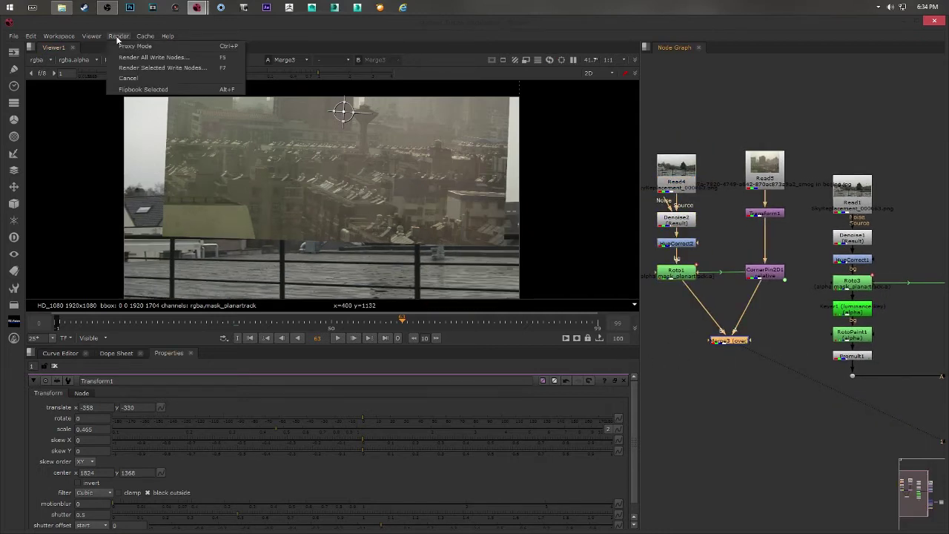
click(139, 90)
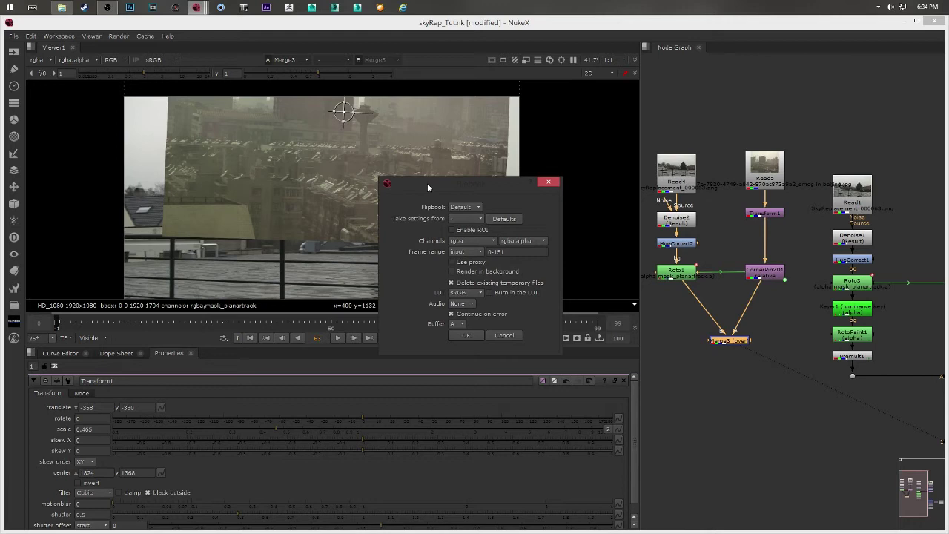
click(444, 220)
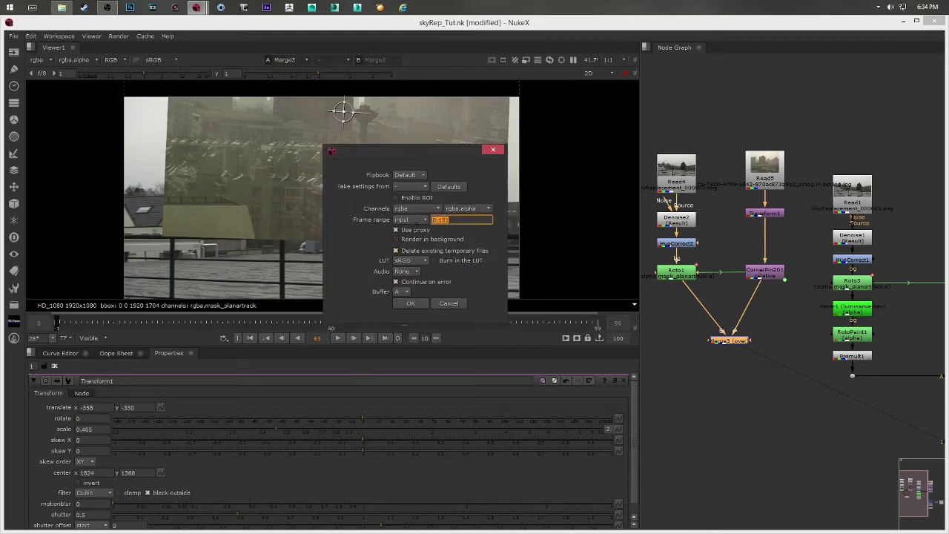
click(447, 305)
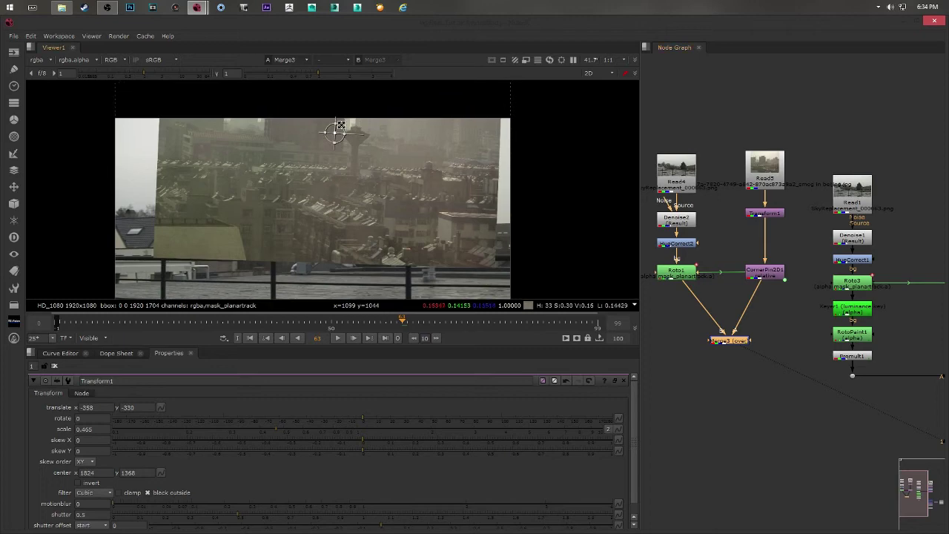
Disconnect both inputs of Merge3 and delete the Transform1 node between Read5 and CornerPin2D1.
drag(740, 343, 709, 362)
key(ctrl+d)
key(ctrl+d)
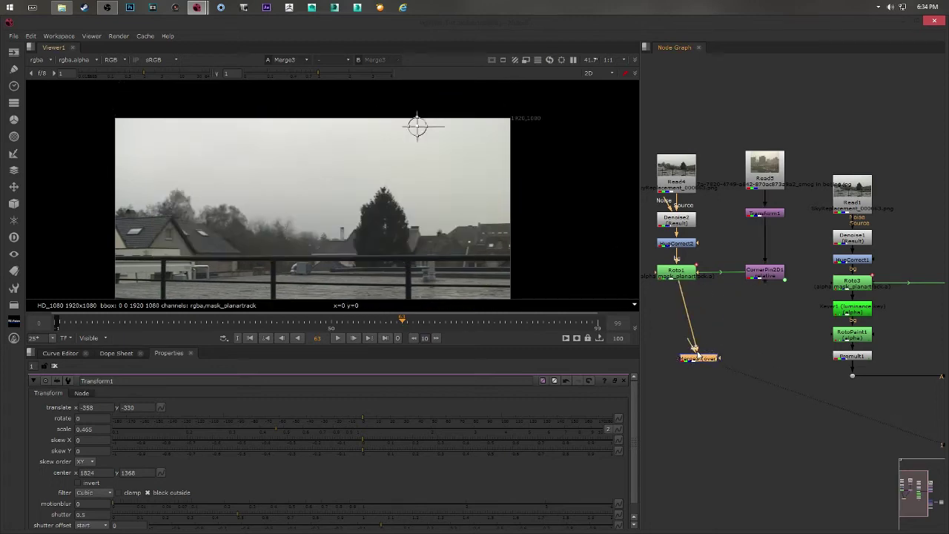
middle_drag(761, 287, 730, 306)
click(740, 288)
click(736, 234)
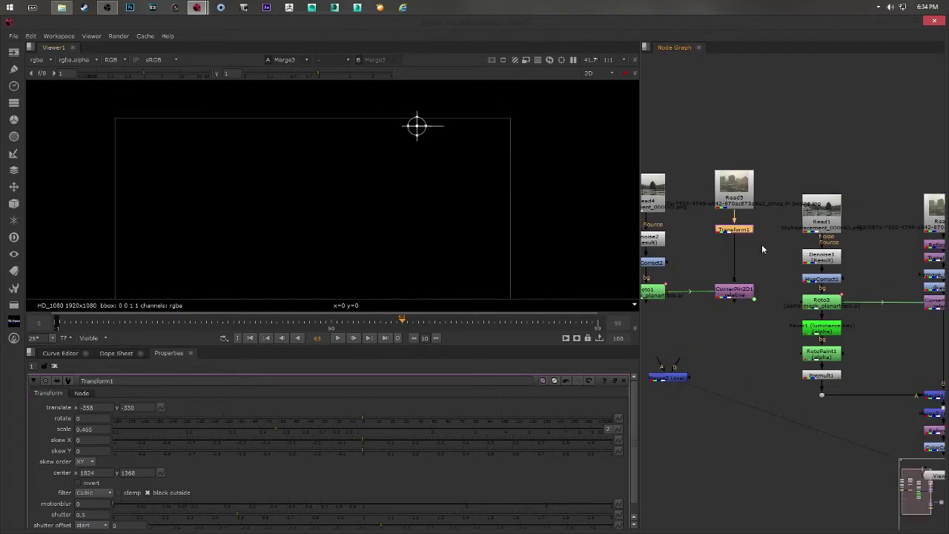
middle_drag(762, 244, 730, 215)
key(Delete)
middle_drag(741, 248, 801, 235)
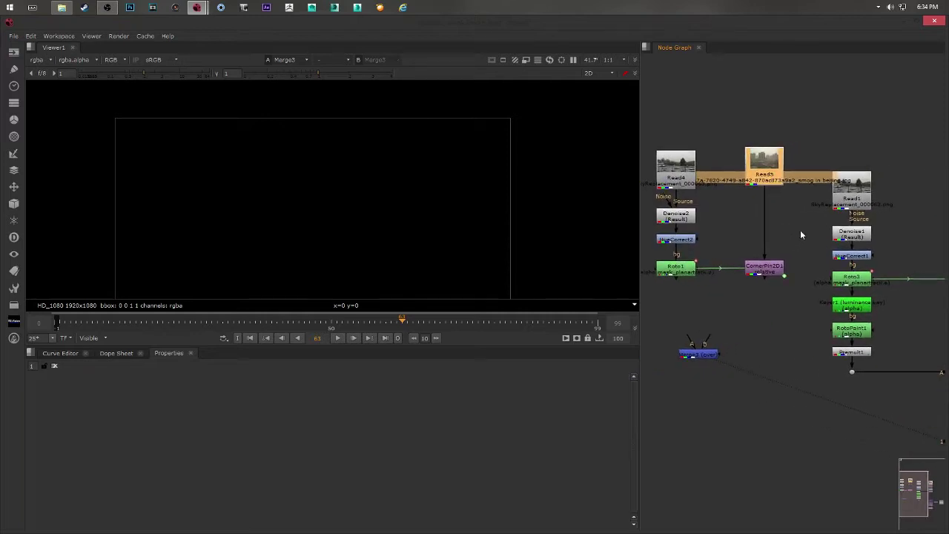
Widen the node graph area and display the Roto1 output in the viewer.
middle_drag(776, 289, 720, 284)
drag(640, 246, 505, 247)
middle_drag(639, 290, 633, 277)
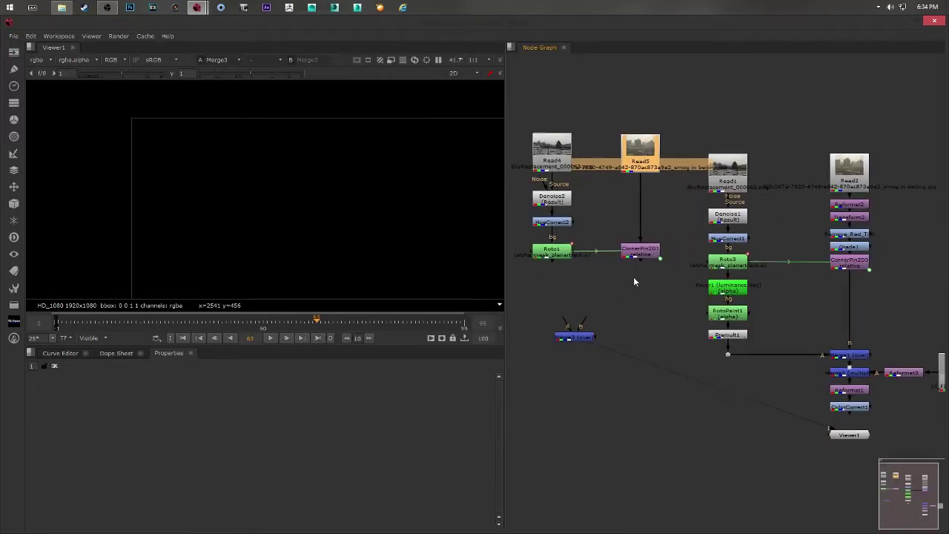
click(581, 339)
middle_drag(690, 258, 721, 275)
click(640, 272)
middle_drag(797, 308, 763, 306)
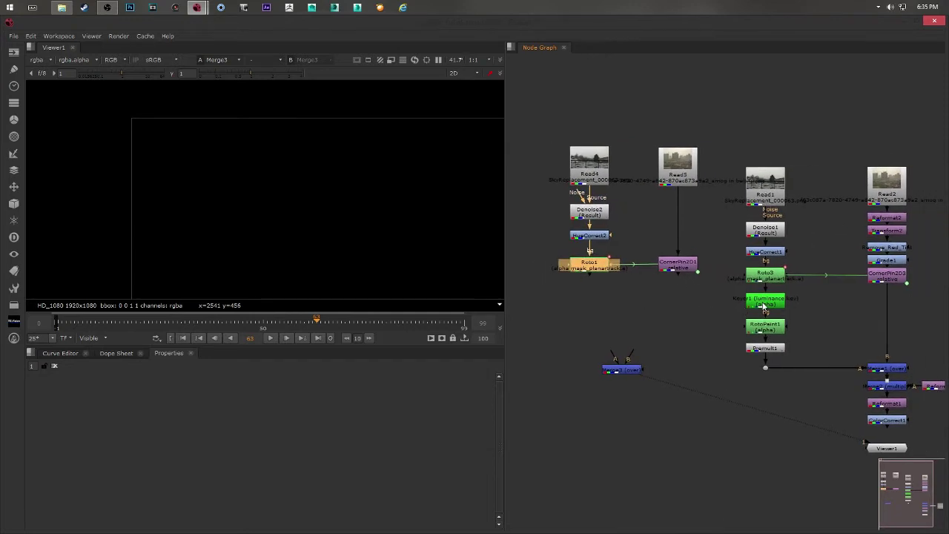
key(1)
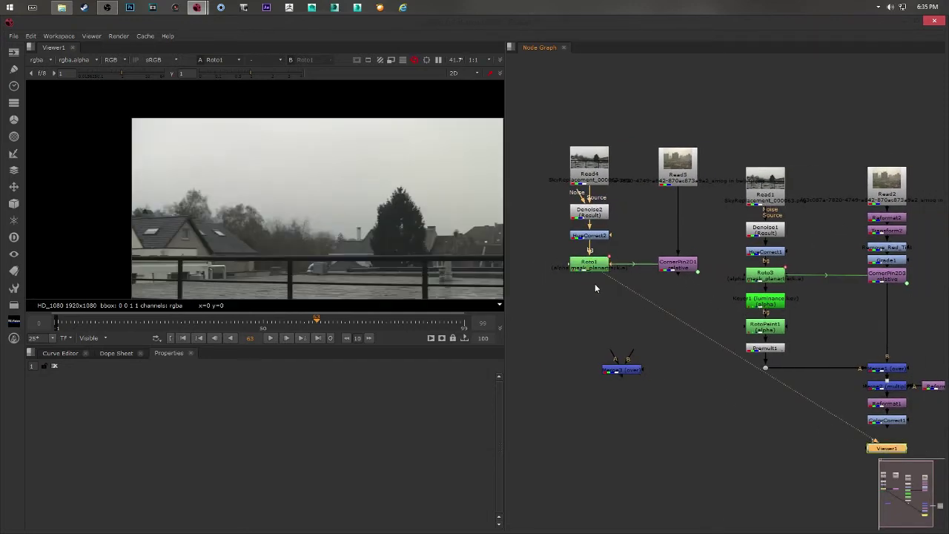
middle_drag(594, 282, 638, 278)
middle_drag(398, 256, 340, 228)
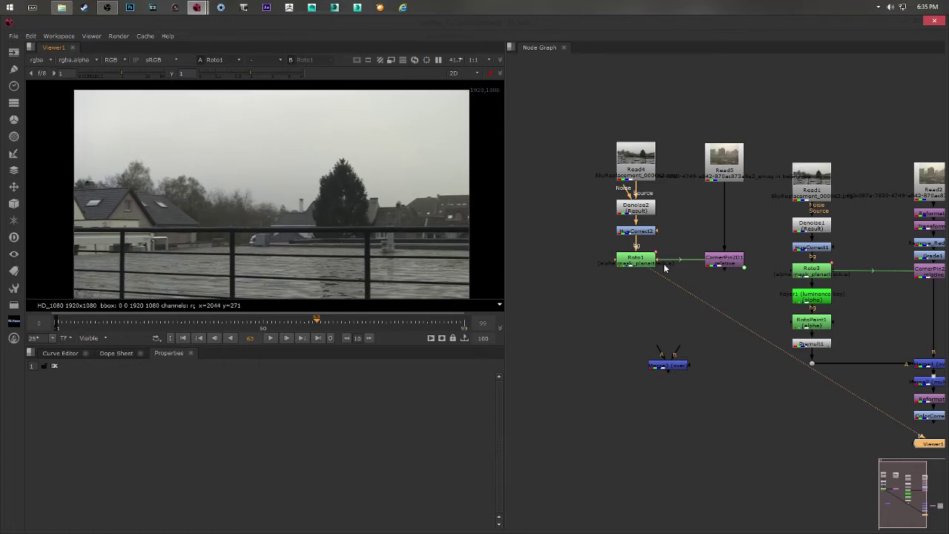
Add a Keyer node beneath Roto1 and enlarge the properties area to show its full range graph.
click(777, 304)
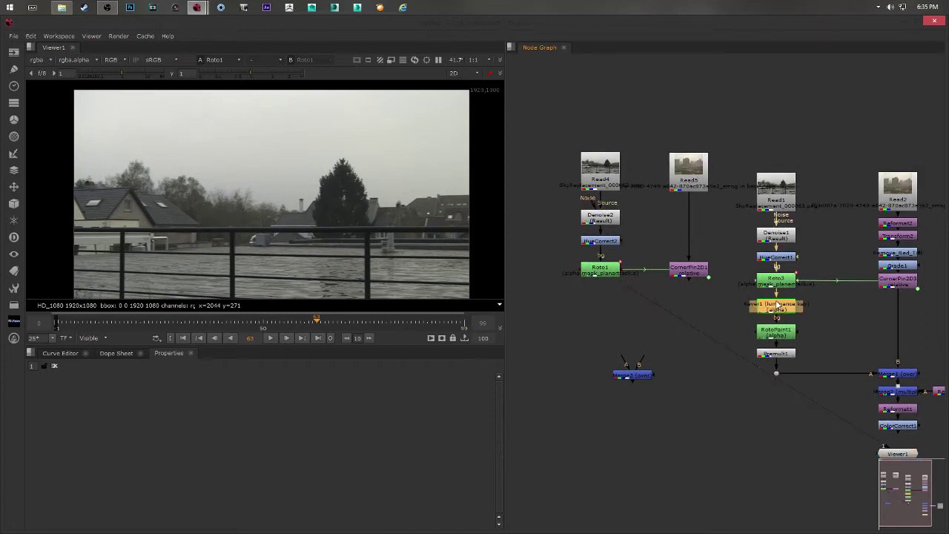
click(603, 272)
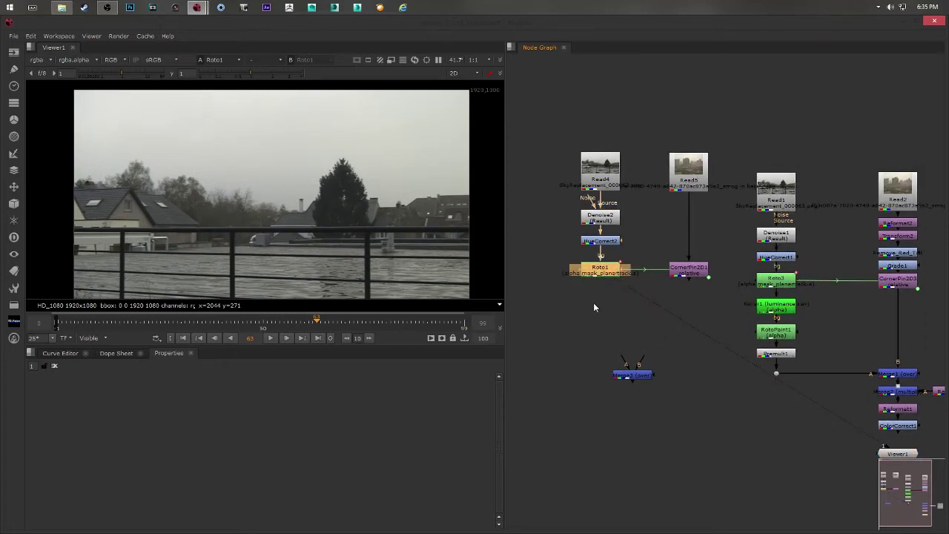
key(Tab)
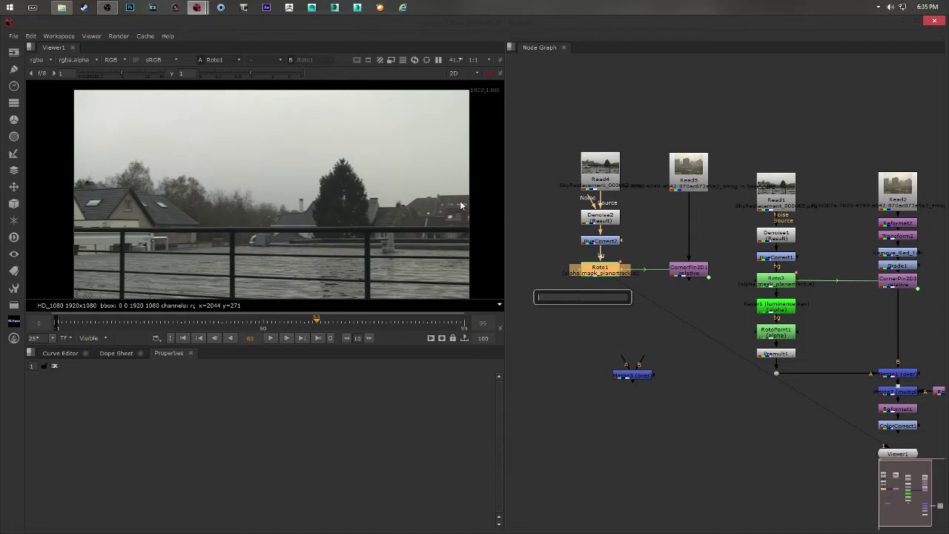
text(keyer)
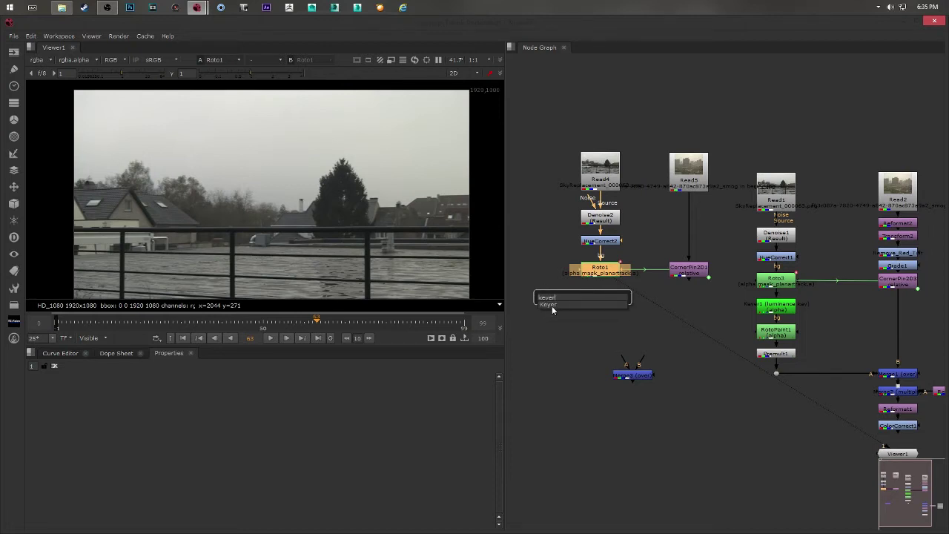
key(Return)
click(588, 309)
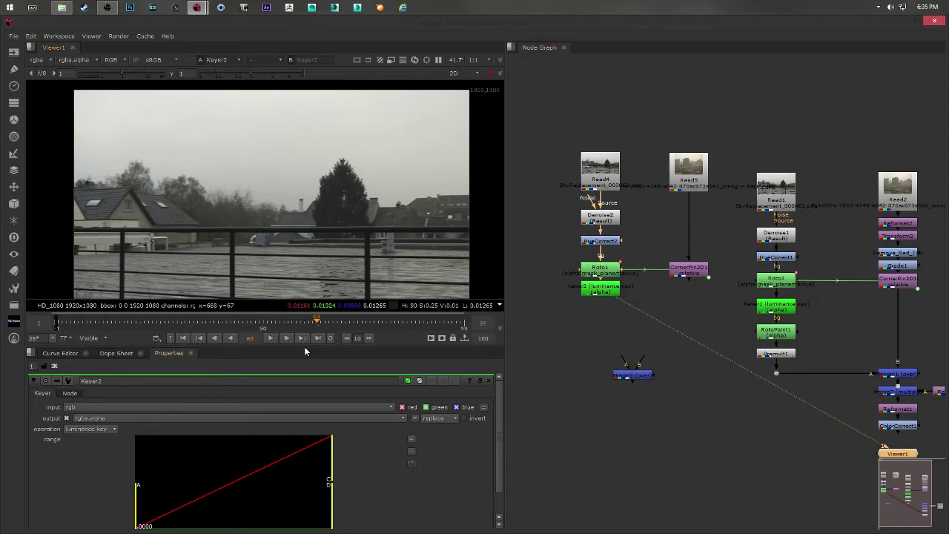
drag(305, 346, 305, 317)
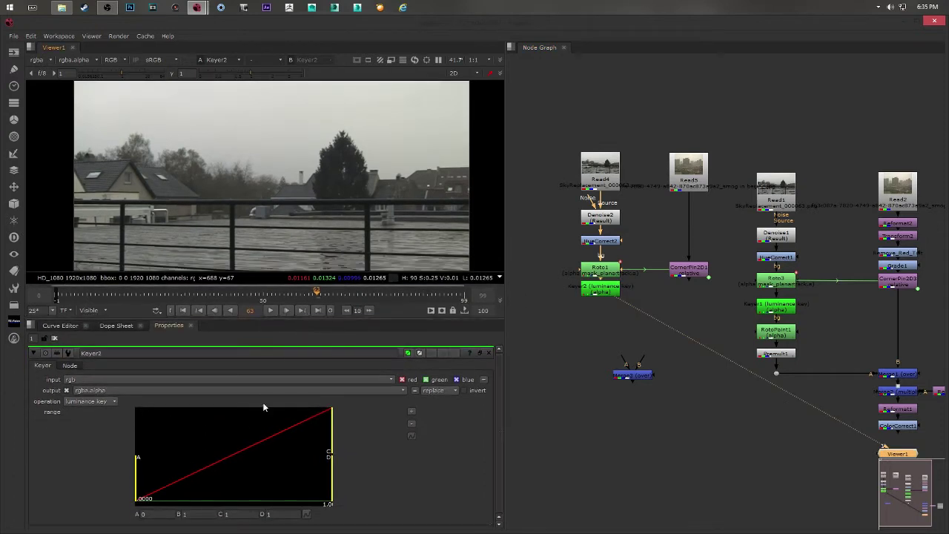
Narrow the luminance key range of Keyer2 to A about 0.096 and B about 0.52.
drag(138, 482, 183, 480)
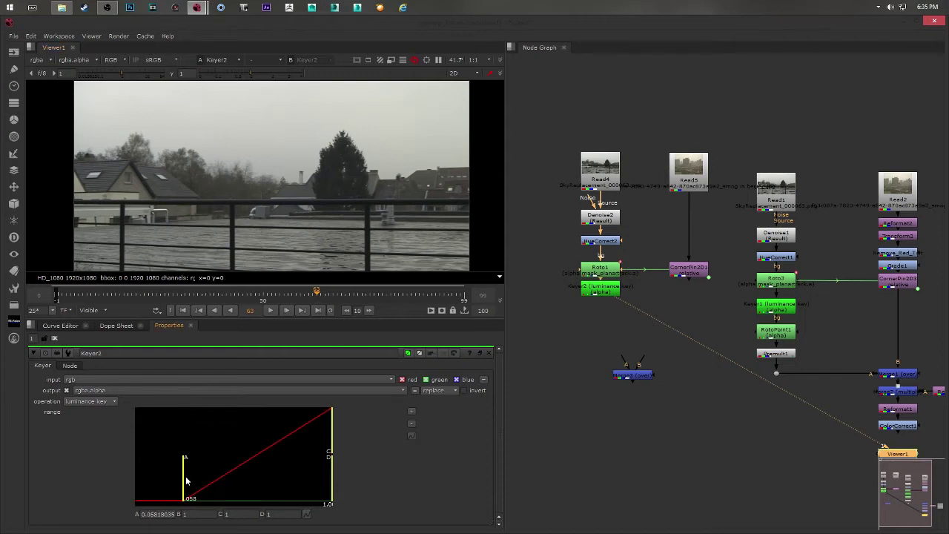
drag(333, 426, 278, 429)
drag(185, 482, 198, 481)
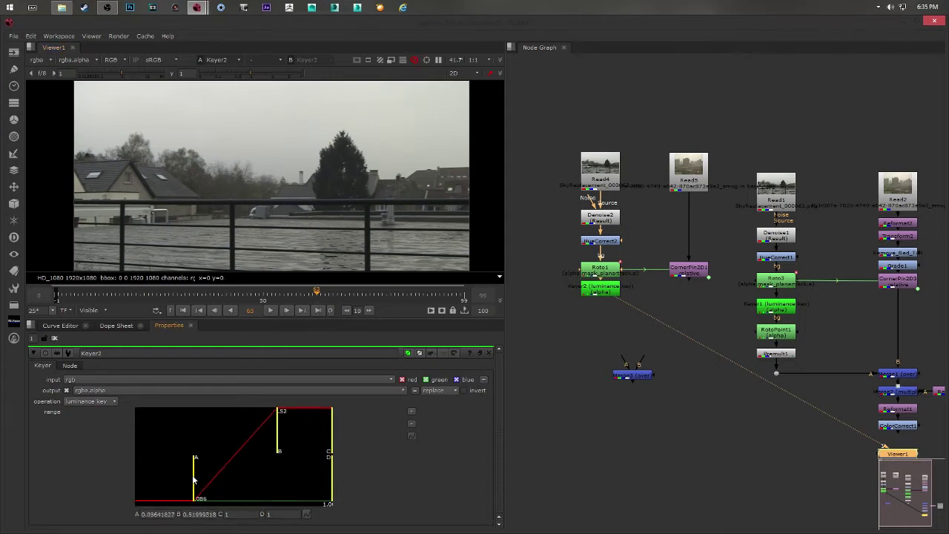
Switch the viewer to the alpha channel to show the matte produced by Keyer2.
click(111, 59)
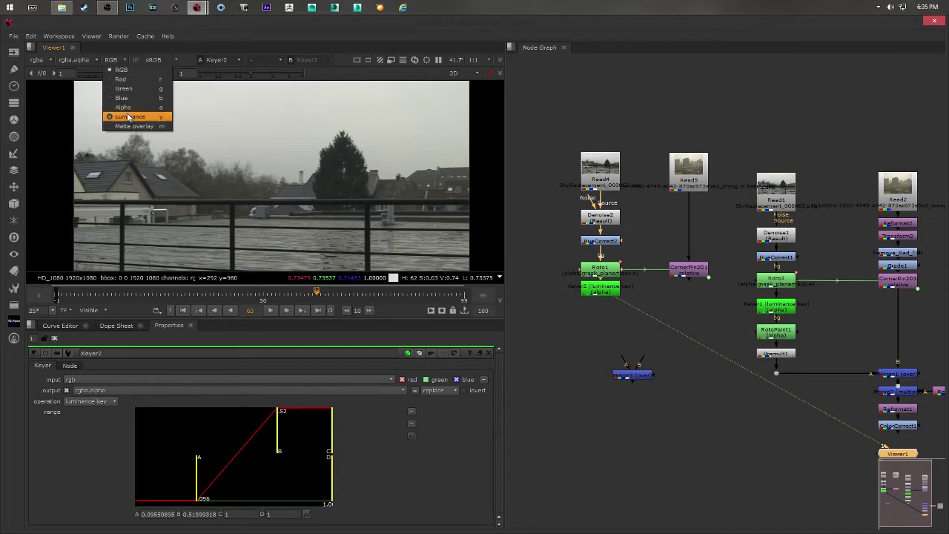
click(130, 116)
click(118, 61)
click(123, 107)
scroll(252, 137, down, 1)
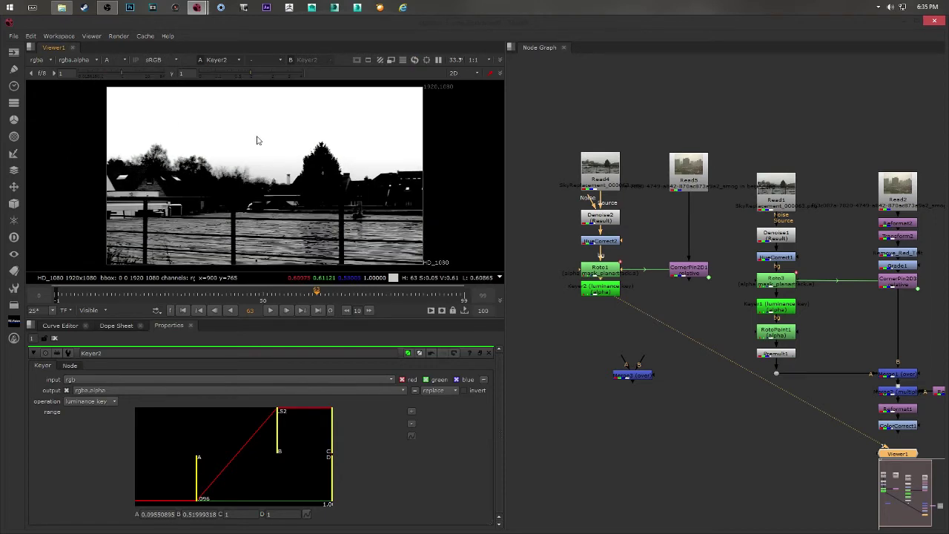
Tighten the Keyer2 luminance range to A about 0.295 and B about 0.385, briefly testing the inverted matte.
drag(198, 470, 134, 473)
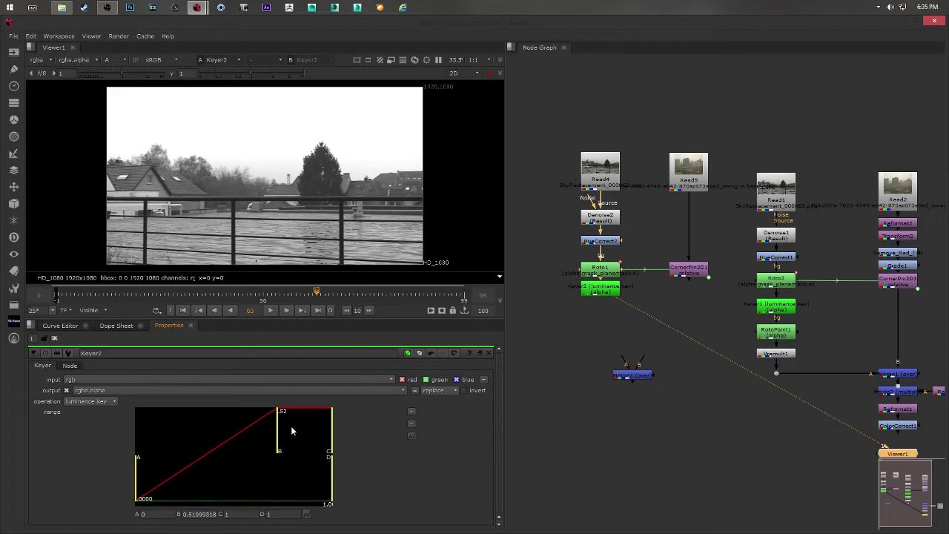
drag(290, 431, 257, 436)
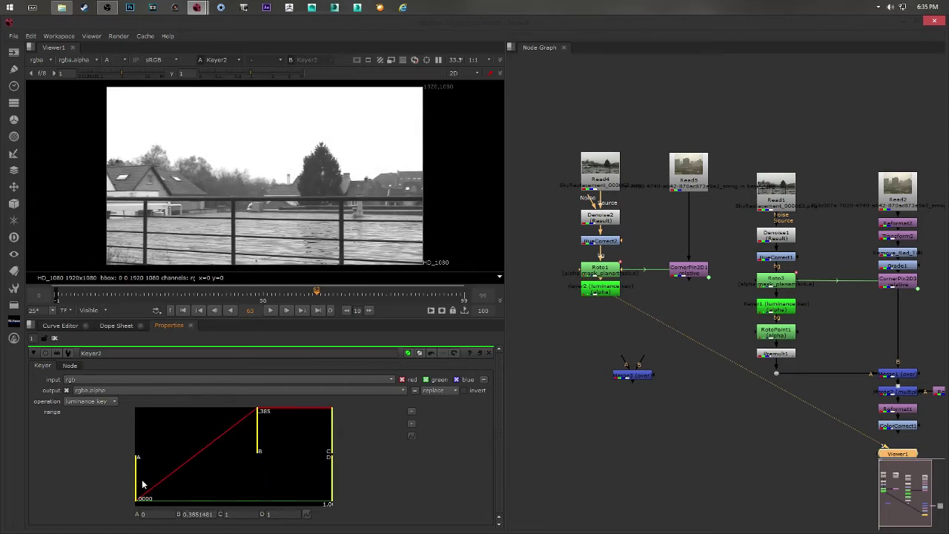
drag(137, 479, 245, 469)
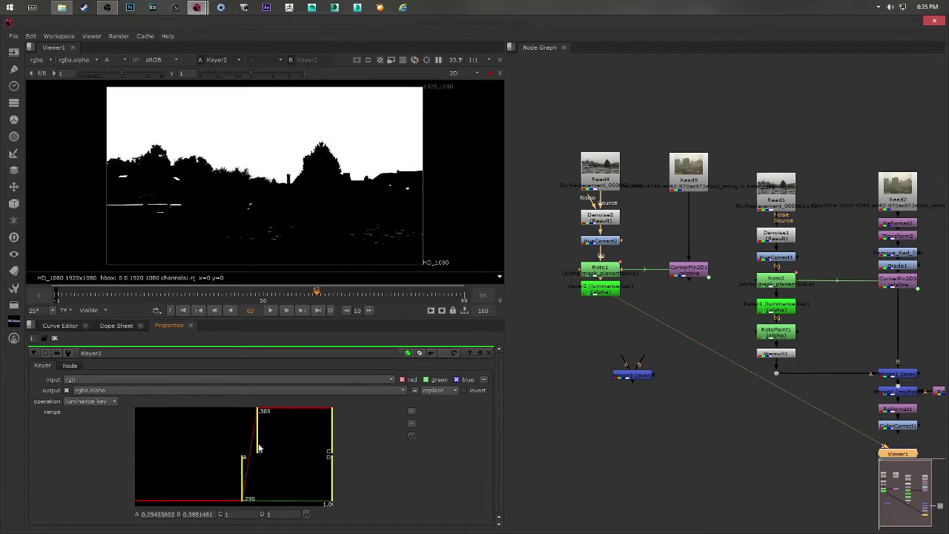
drag(257, 436, 252, 437)
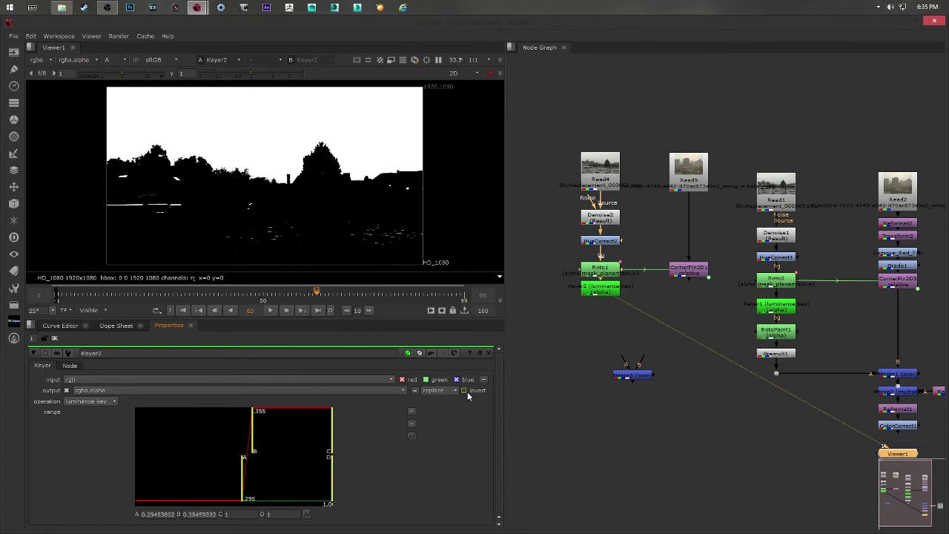
click(464, 390)
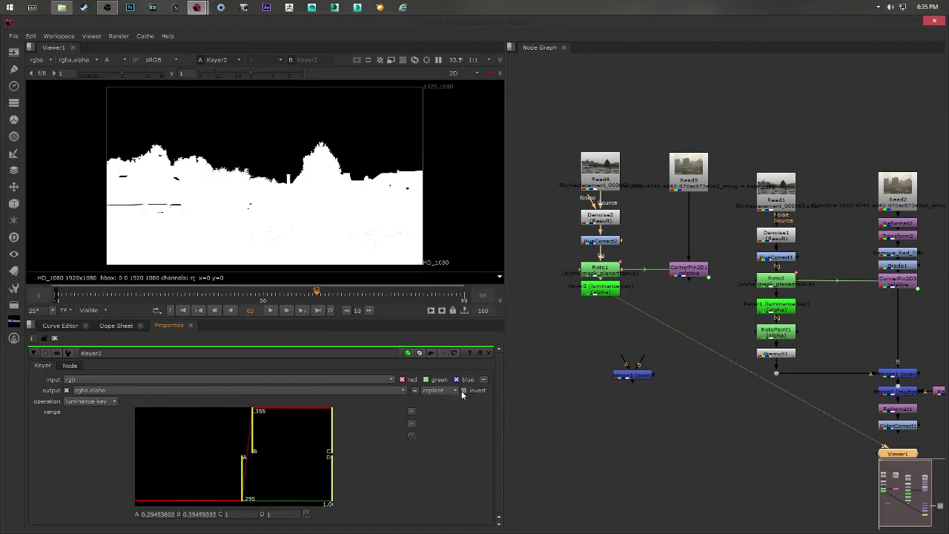
click(463, 391)
drag(253, 437, 258, 437)
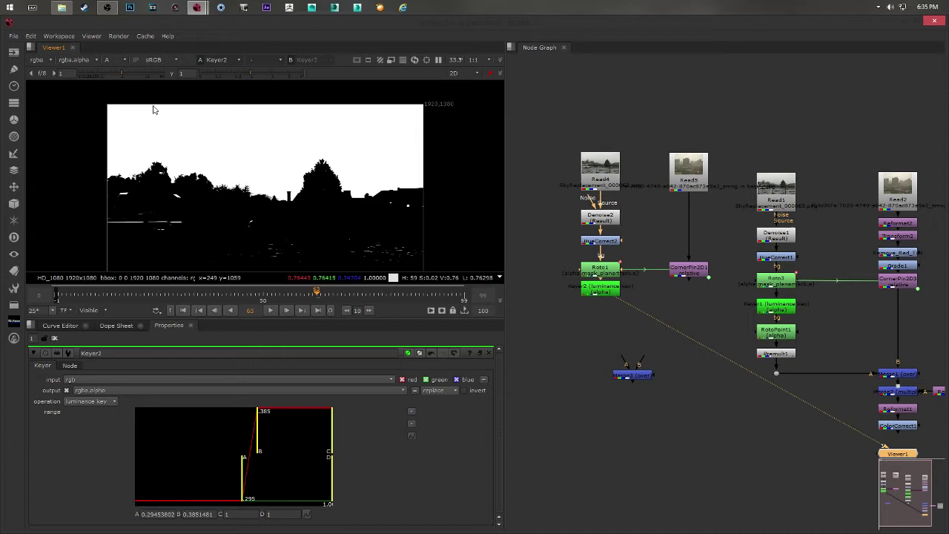
Invert the Keyer2 matte so the foreground is opaque and the sky transparent.
middle_drag(254, 215, 263, 182)
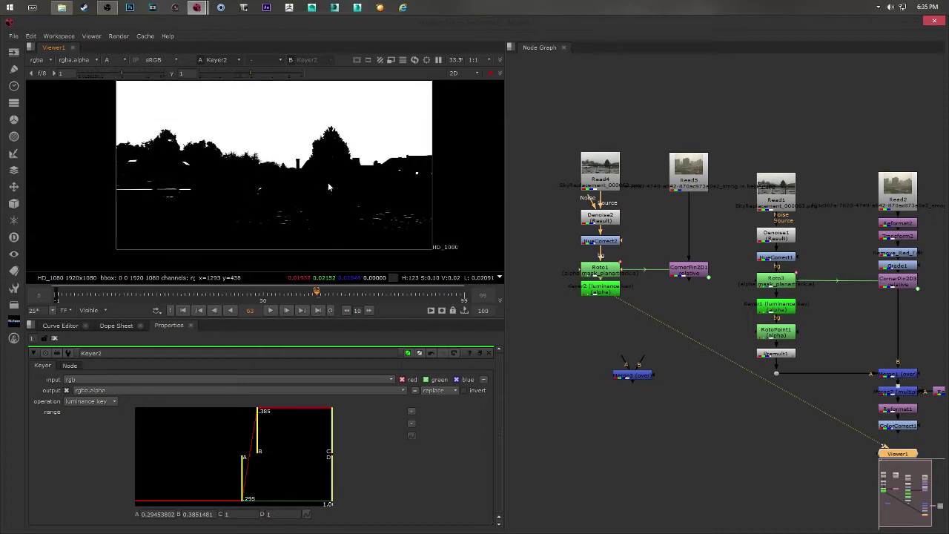
middle_drag(328, 183, 356, 174)
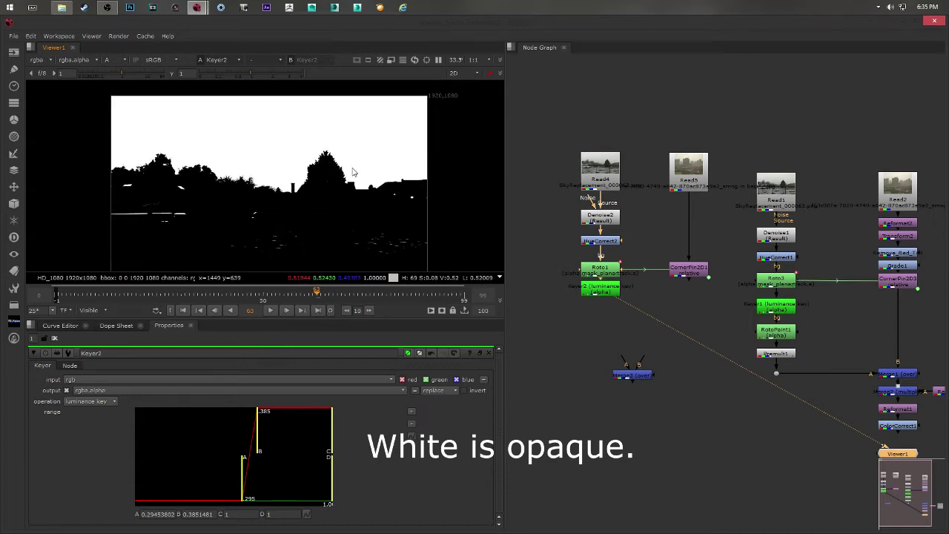
middle_drag(318, 200, 322, 191)
middle_drag(275, 229, 281, 224)
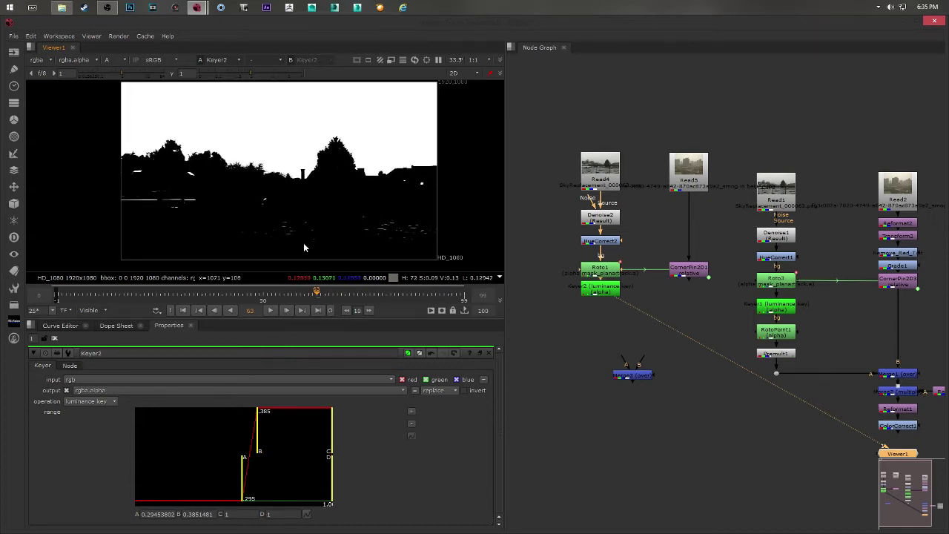
click(463, 391)
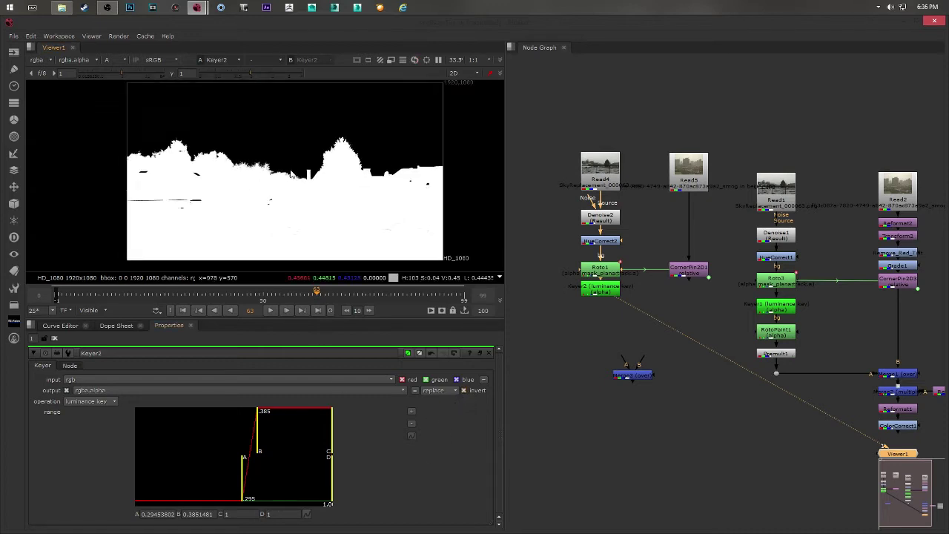
middle_drag(295, 223, 315, 231)
View the output of ColorCorrect1 in the finished branch in RGB to examine how the sky blends.
middle_drag(733, 256, 698, 249)
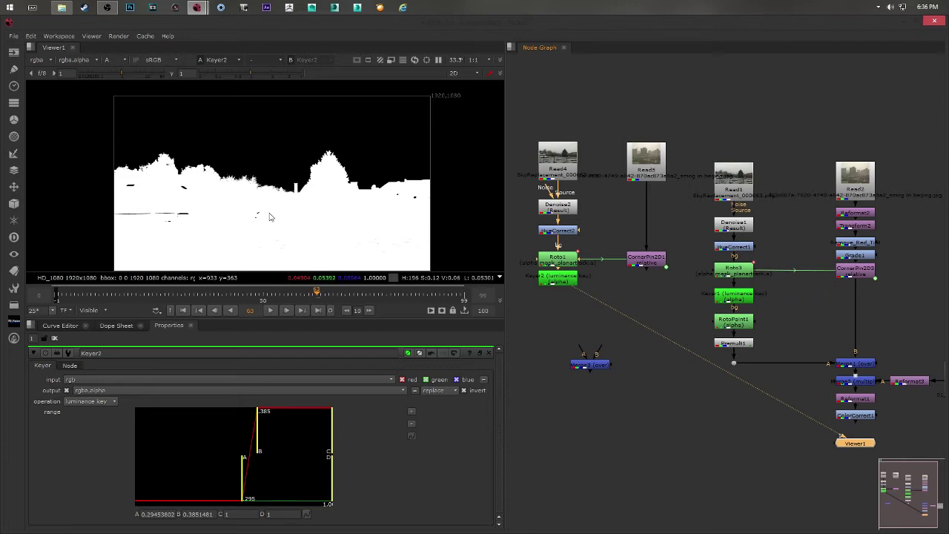
middle_drag(856, 236, 842, 239)
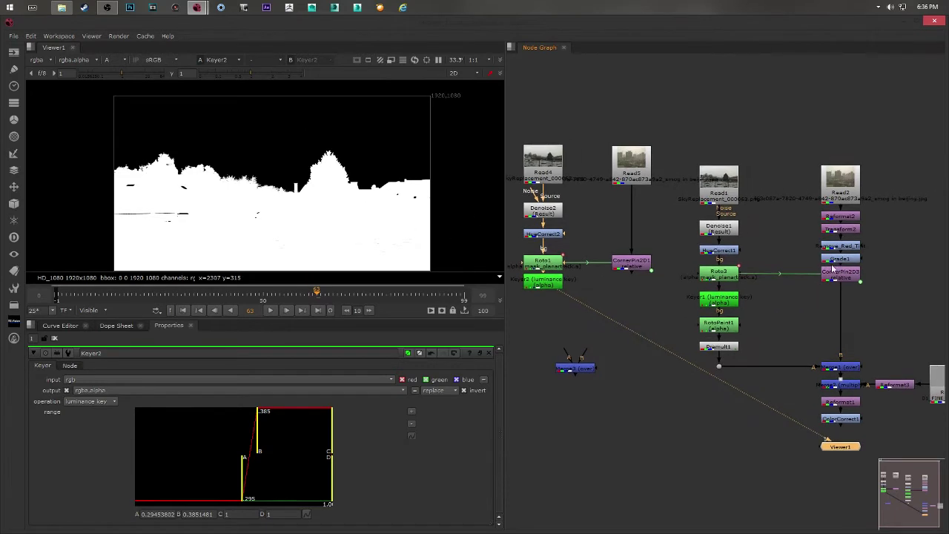
middle_drag(350, 246, 354, 240)
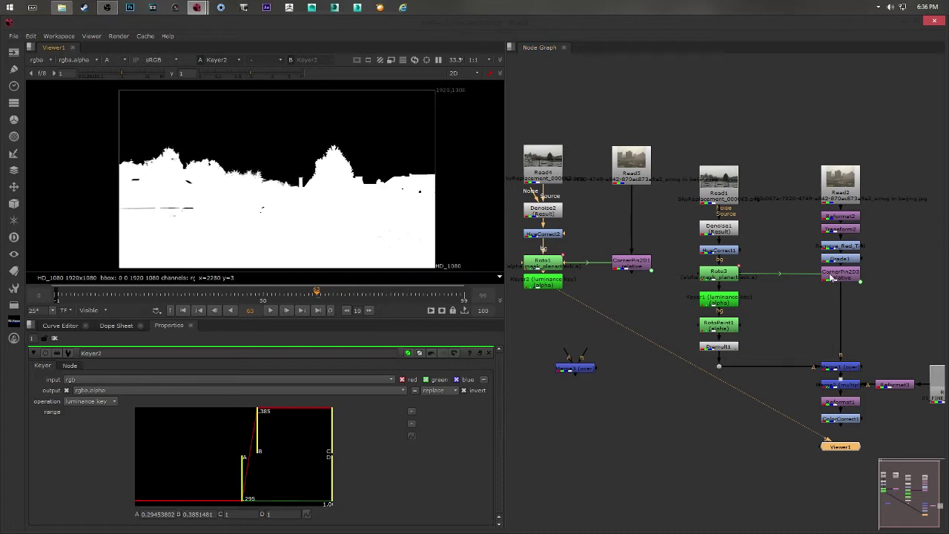
middle_drag(779, 302, 719, 263)
click(792, 385)
key(1)
click(719, 394)
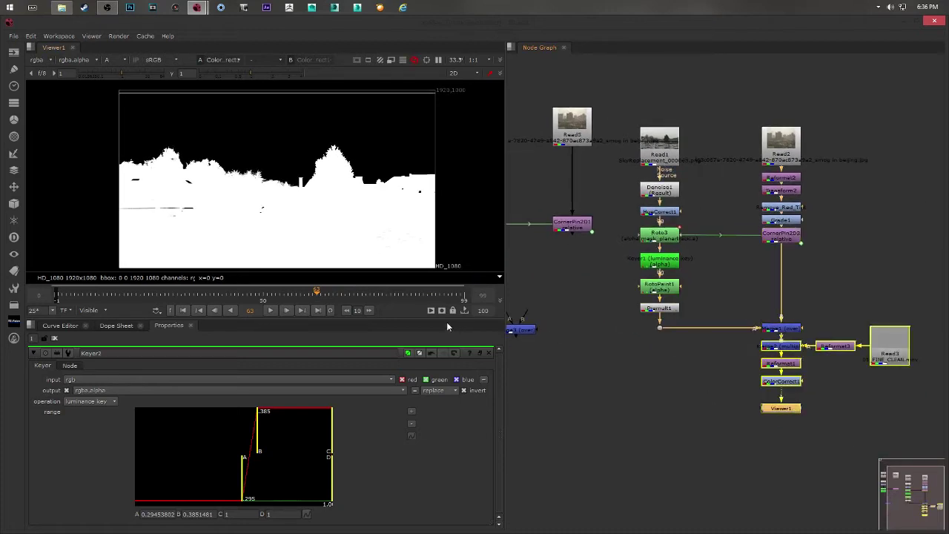
click(109, 59)
click(125, 70)
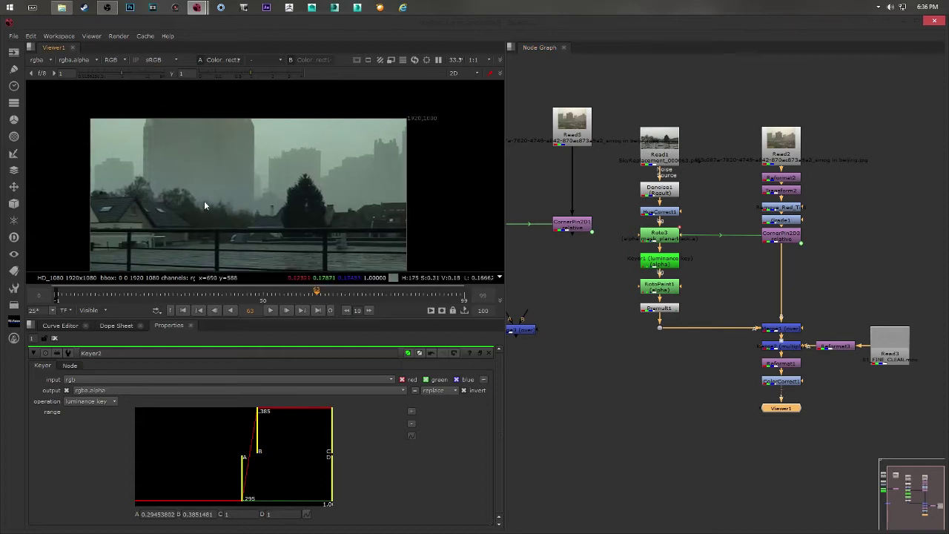
View Keyer2's alpha channel and soften its sky falloff by raising the luminance range point B to about 0.60.
middle_drag(641, 269, 733, 256)
click(661, 217)
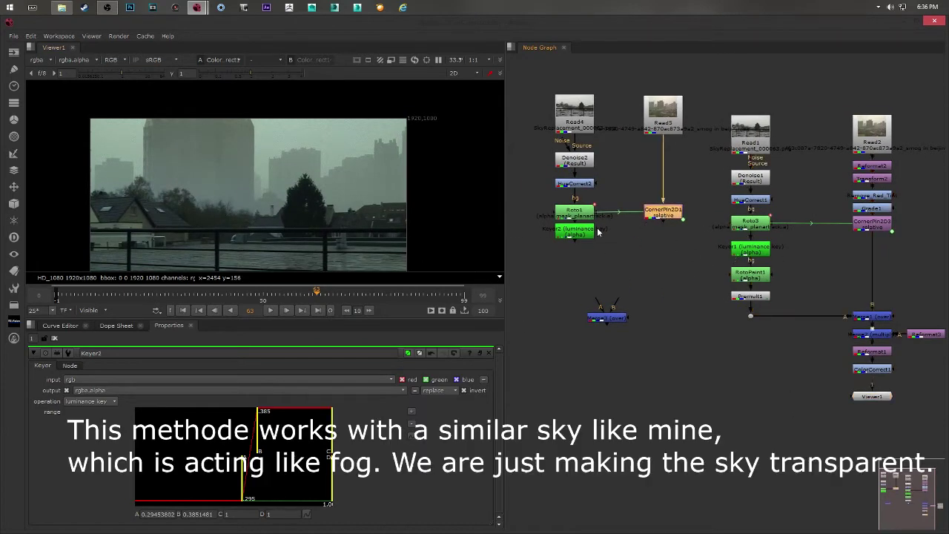
click(586, 233)
key(1)
click(584, 250)
middle_drag(592, 247, 597, 253)
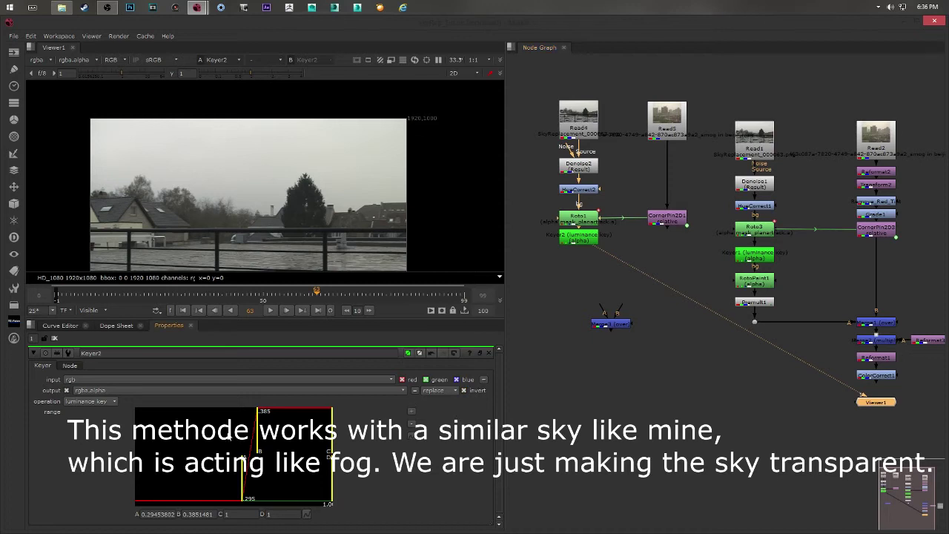
click(110, 59)
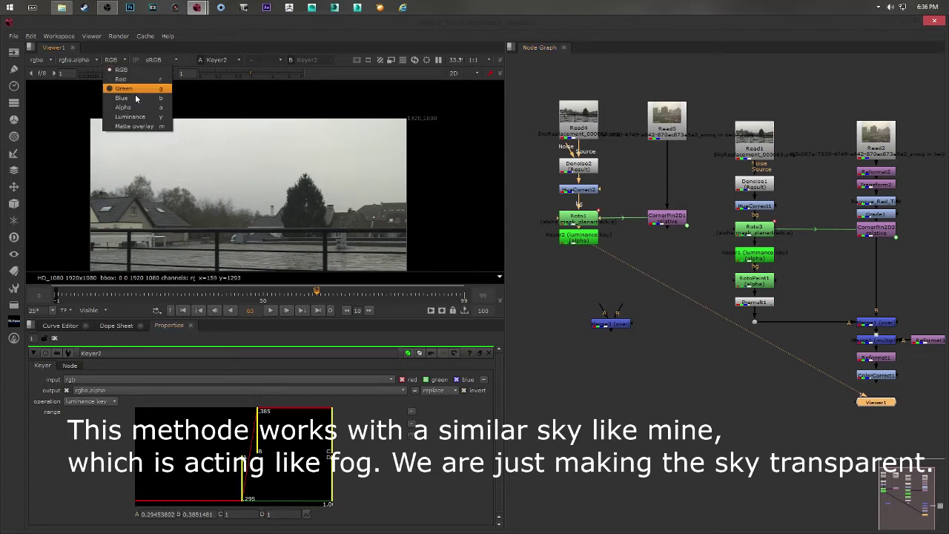
click(124, 107)
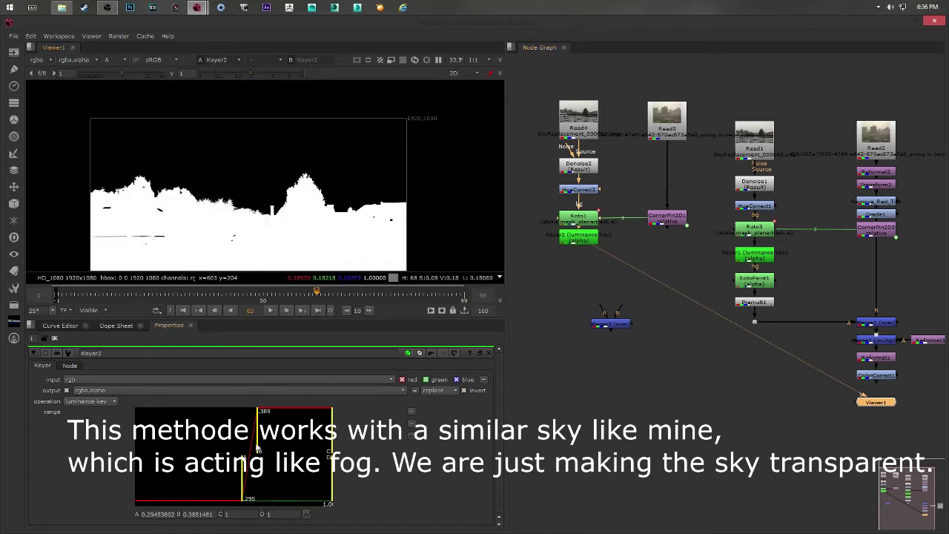
drag(258, 449, 287, 449)
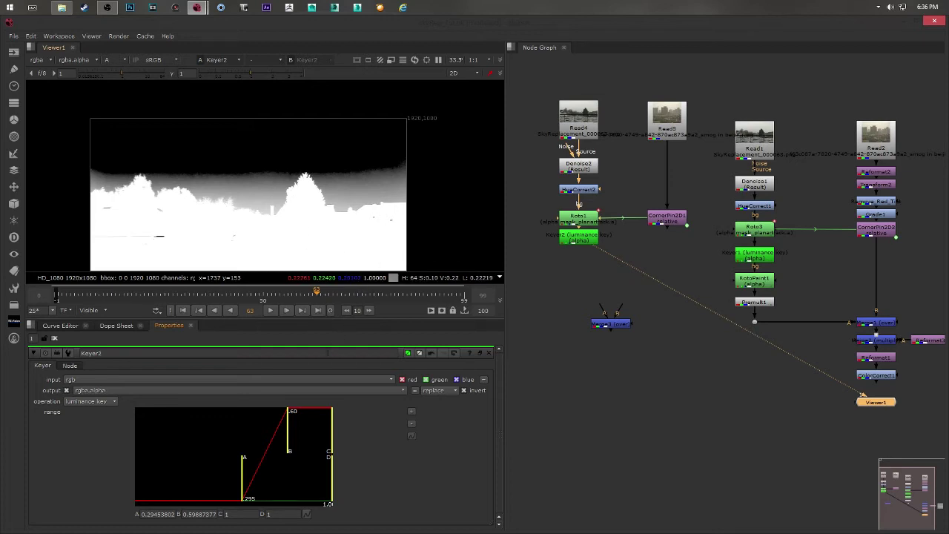
View the Read2 city image in RGB and examine its hazy sky and buildings.
middle_drag(712, 317, 601, 340)
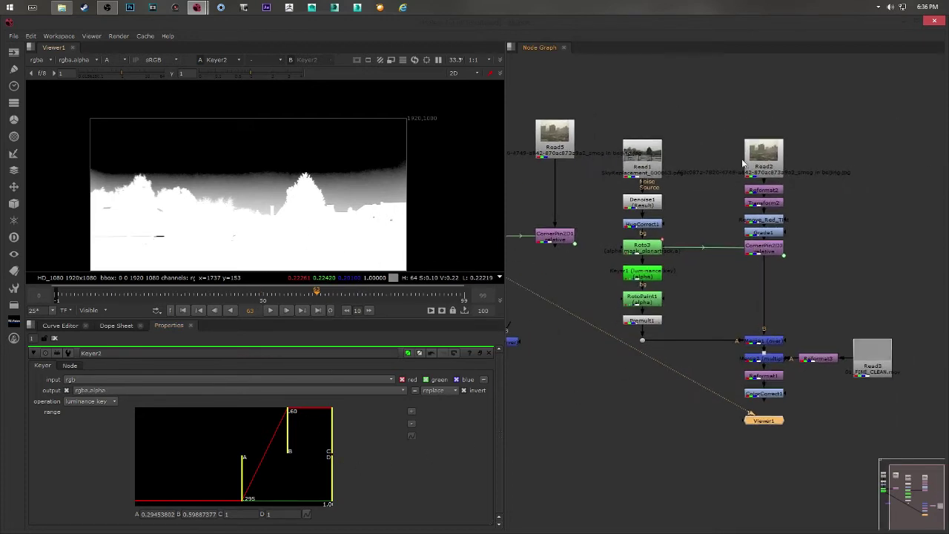
click(747, 163)
key(1)
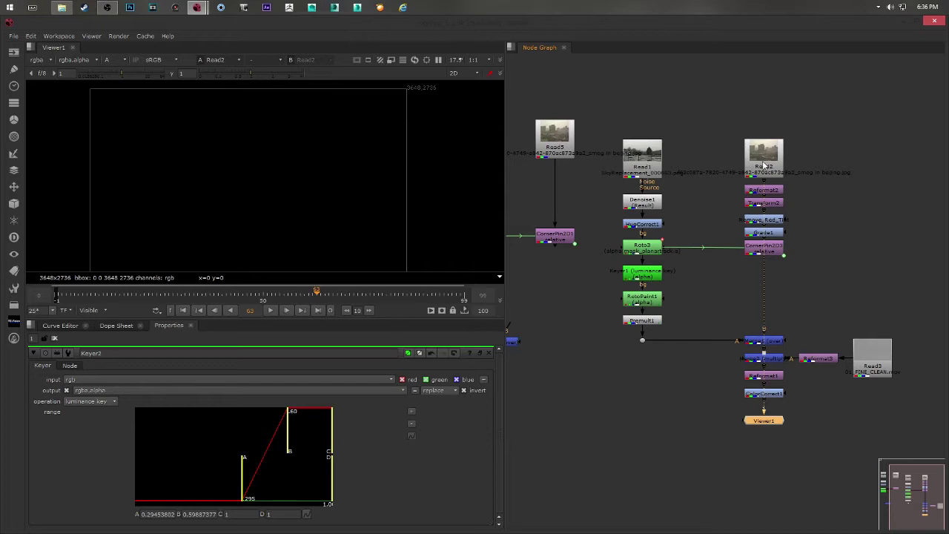
click(117, 61)
click(123, 78)
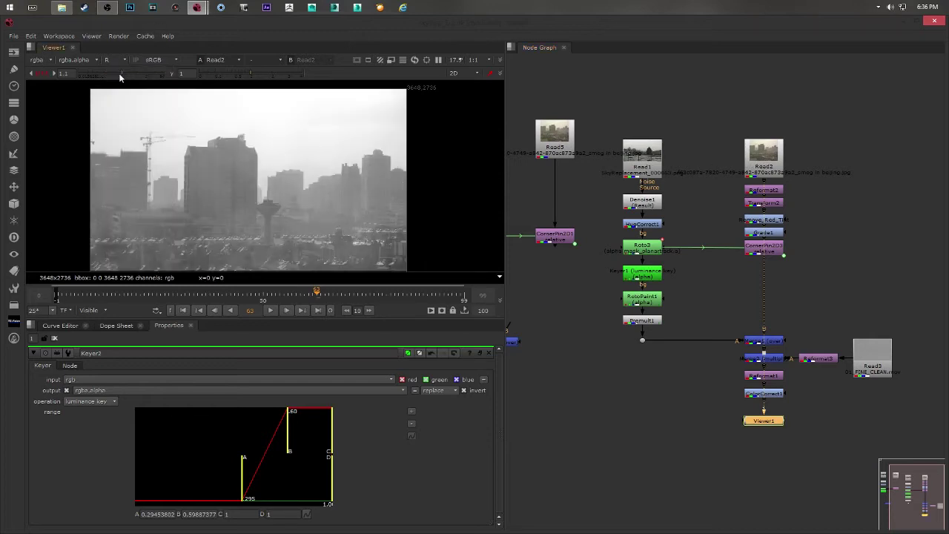
click(116, 61)
click(120, 72)
middle_drag(269, 233, 287, 216)
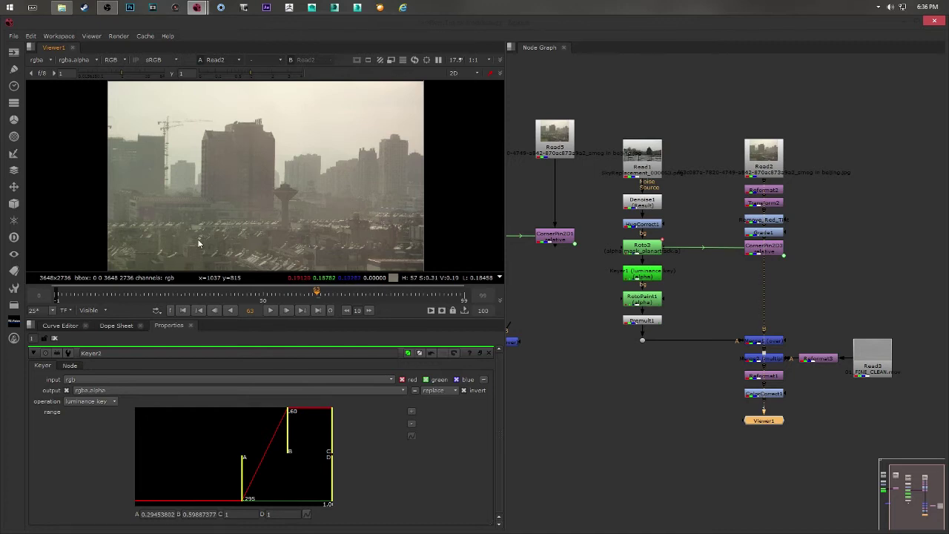
middle_drag(318, 227, 319, 205)
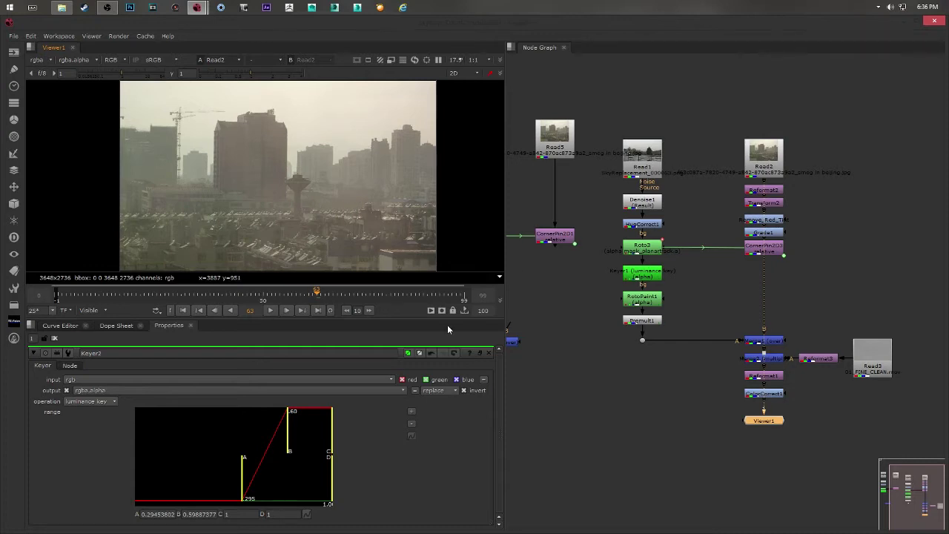
Return the viewer to Keyer2's alpha channel and examine the foreground matte for holes.
middle_drag(509, 354, 562, 358)
click(528, 260)
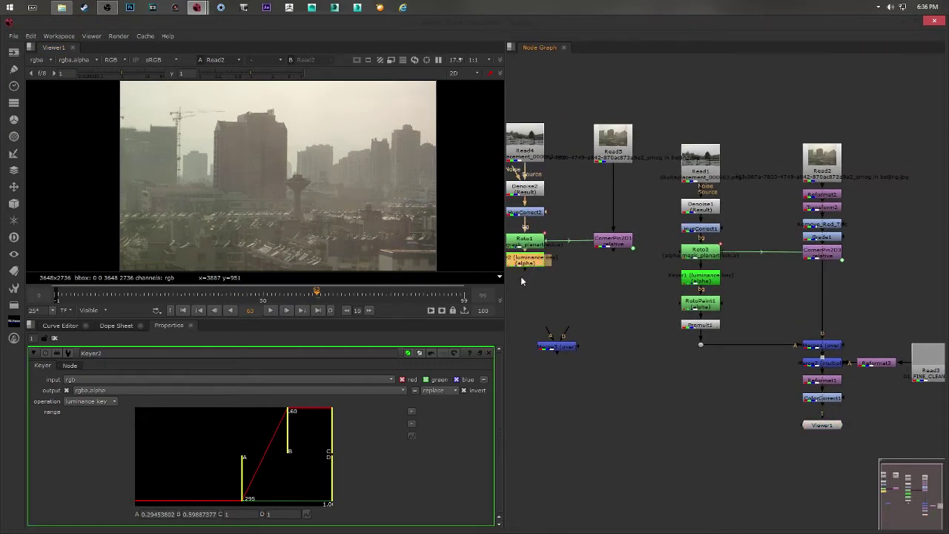
key(1)
click(113, 60)
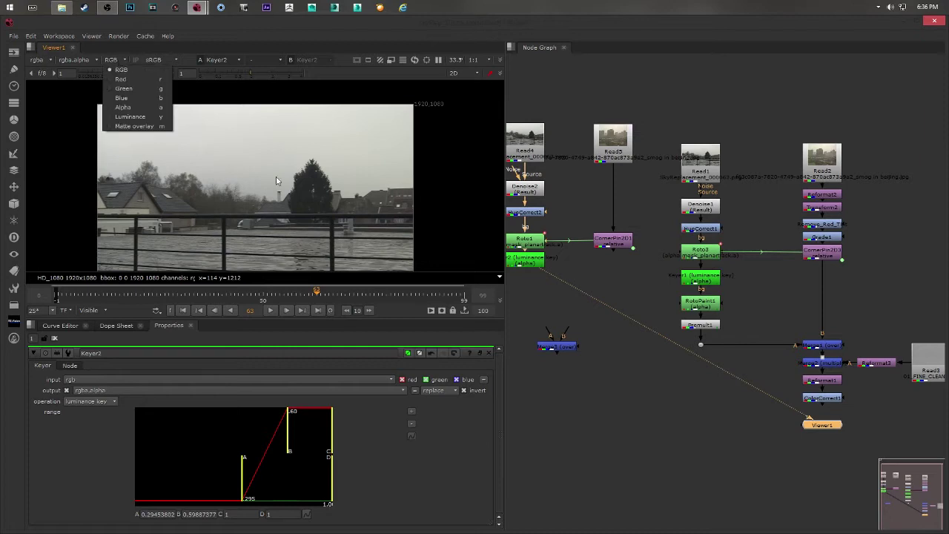
click(298, 182)
key(a)
middle_drag(267, 210, 261, 180)
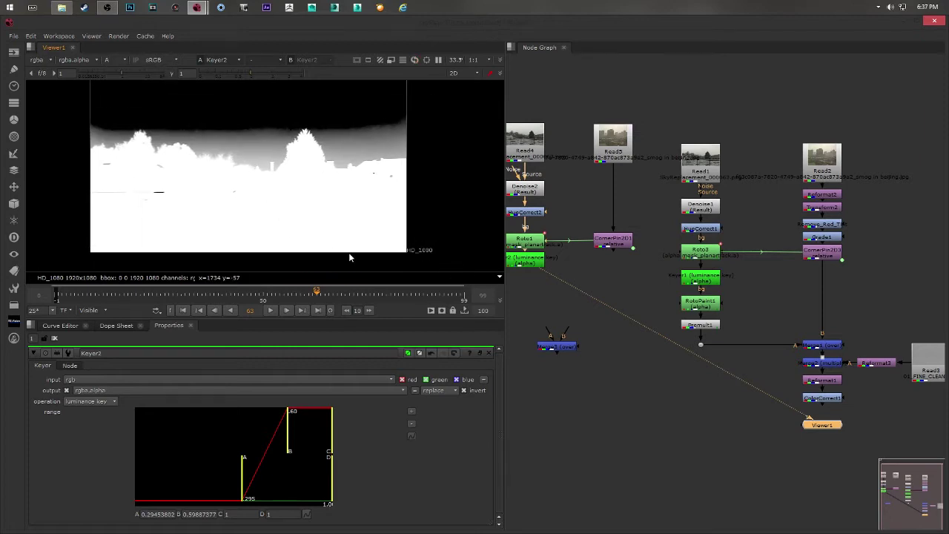
middle_drag(227, 212, 239, 209)
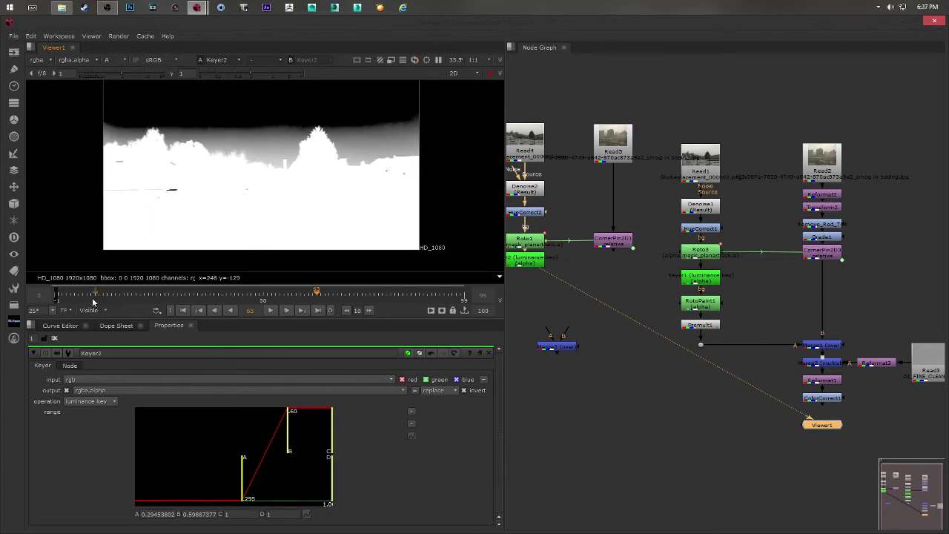
middle_drag(293, 222, 278, 217)
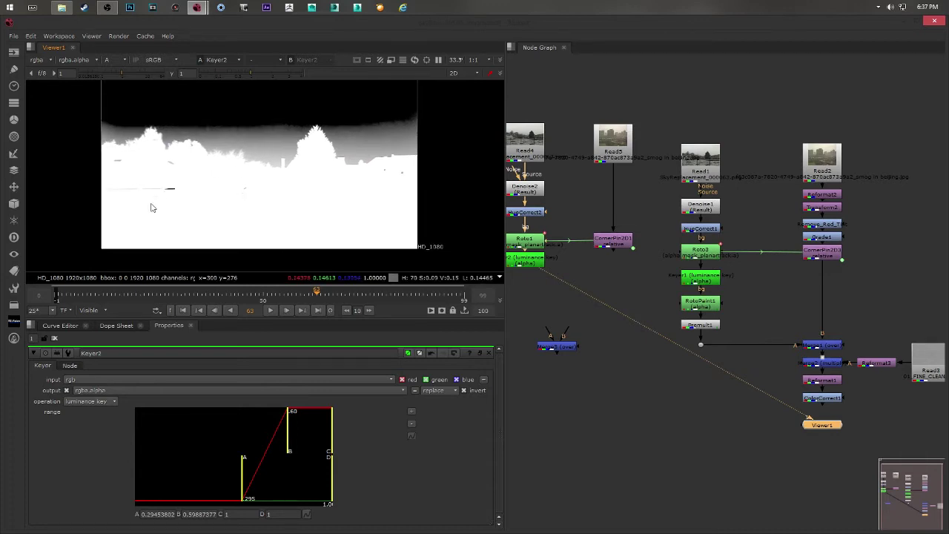
Add a RotoPaint node directly beneath Keyer2.
middle_drag(620, 262, 657, 250)
click(742, 304)
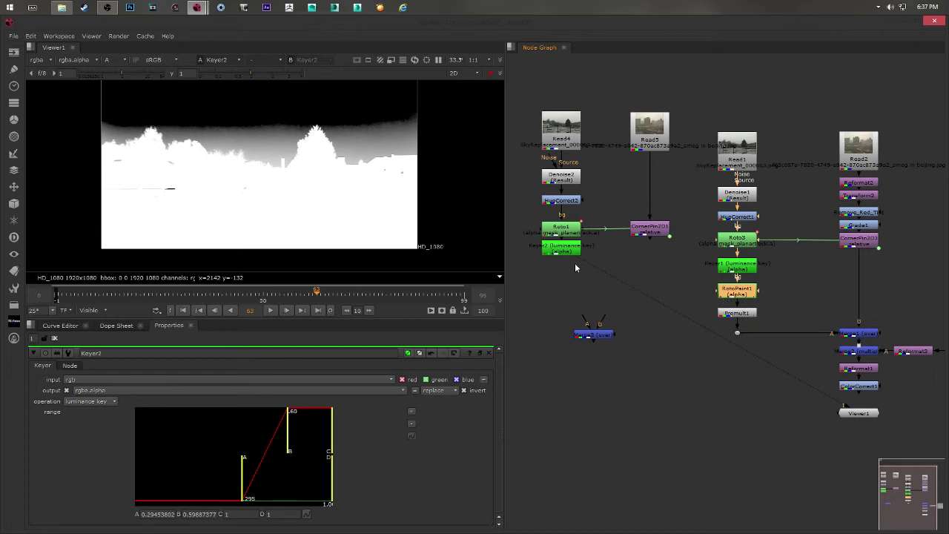
click(554, 251)
key(Tab)
text(rot)
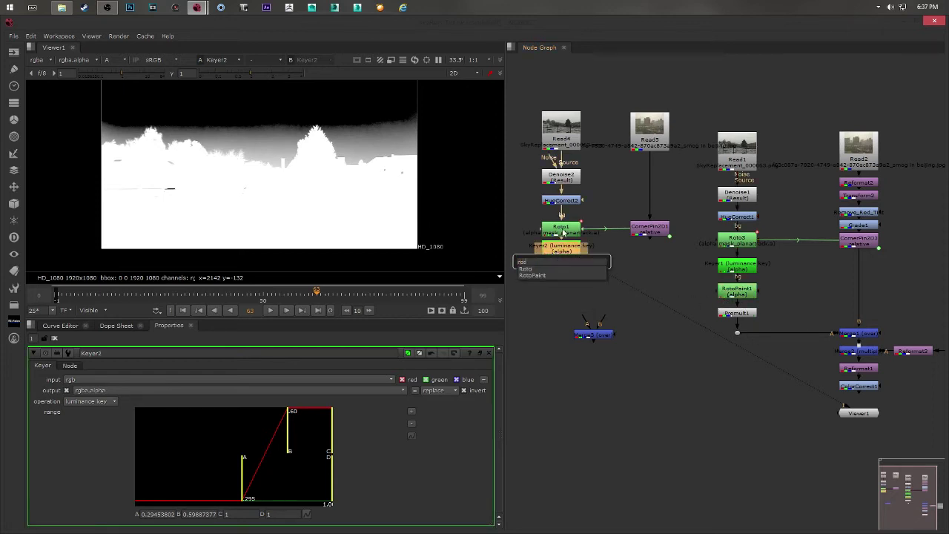
key(Down)
key(Return)
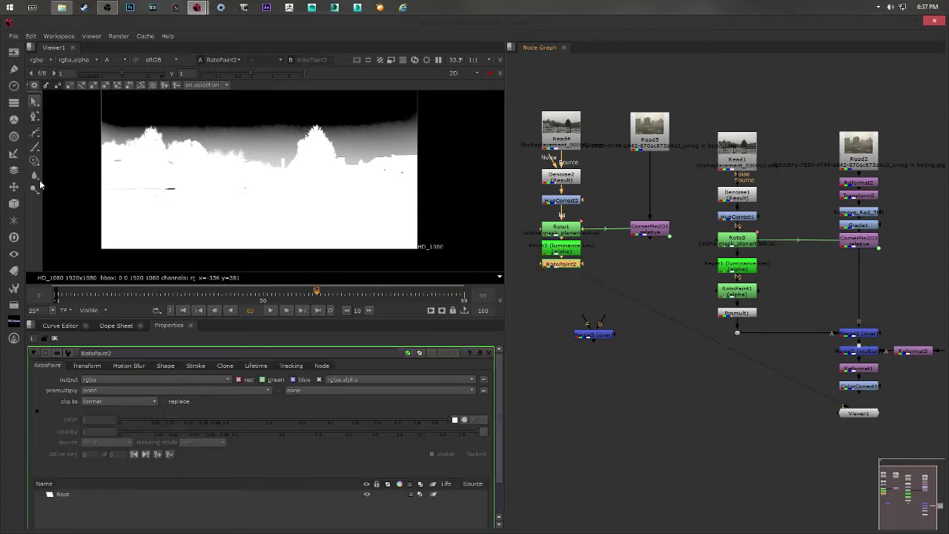
Draw a closed white Bezier shape in RotoPaint2 covering the foreground from just below the treeline to beyond the frame's lower edge.
click(34, 132)
click(93, 154)
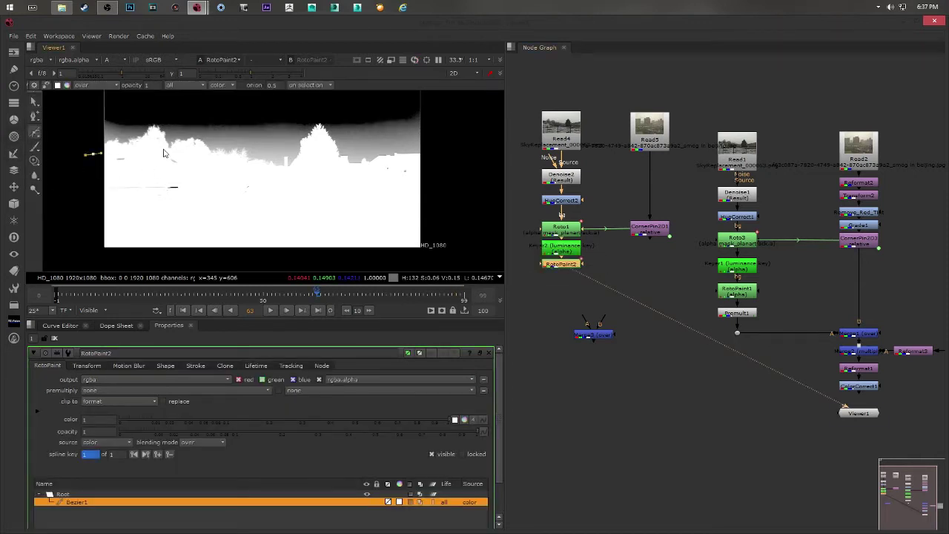
click(164, 150)
click(224, 169)
click(378, 175)
click(391, 162)
click(451, 173)
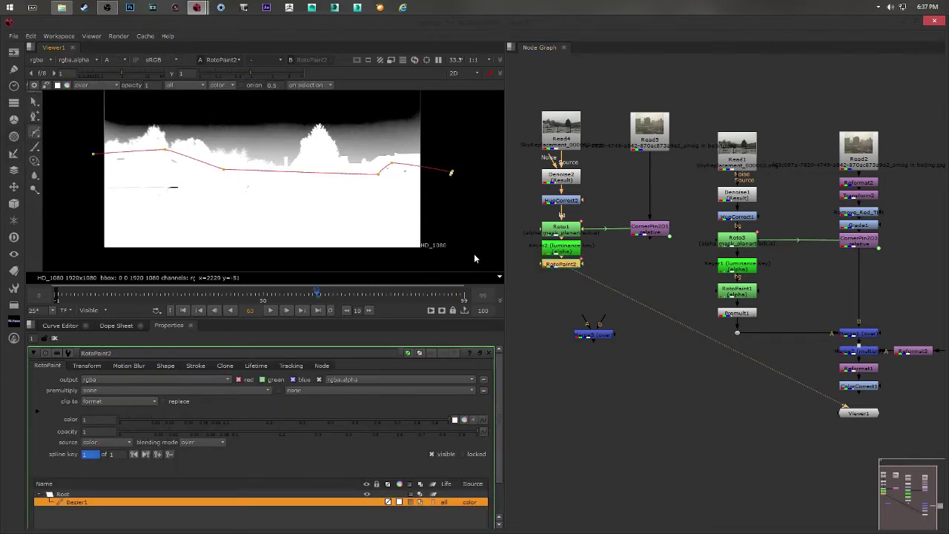
drag(474, 259, 488, 259)
click(122, 260)
click(93, 154)
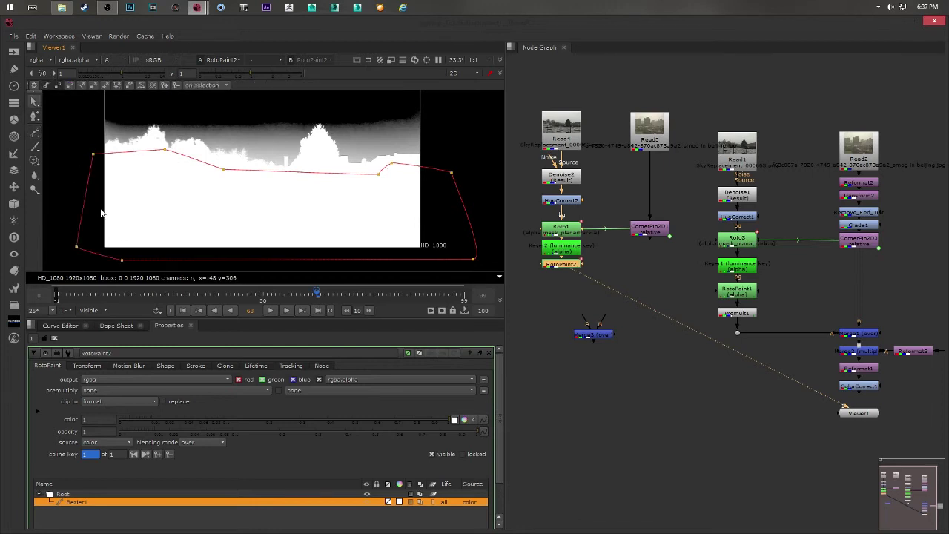
middle_drag(169, 233, 171, 212)
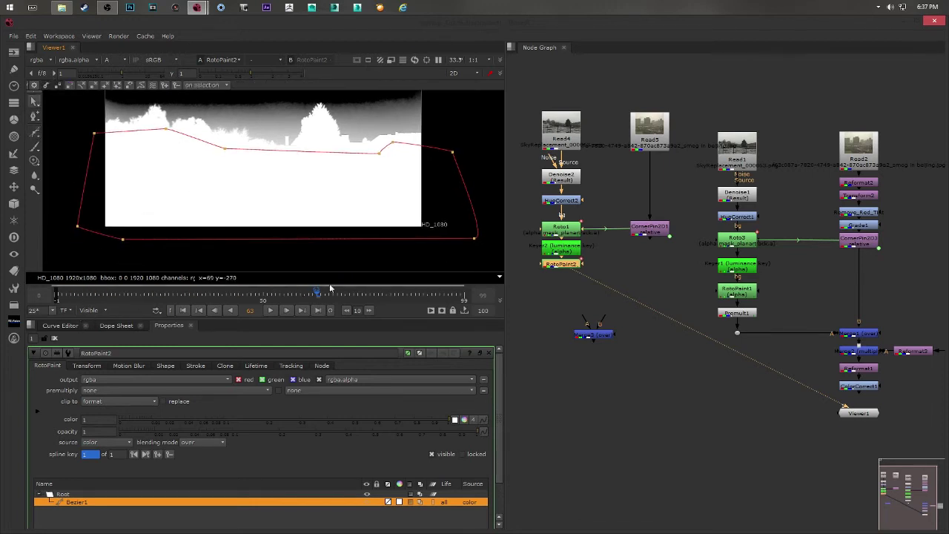
At frame 37, move the Bezier's upper points to follow the shifted treeline and rooftops, keying the shape.
click(209, 293)
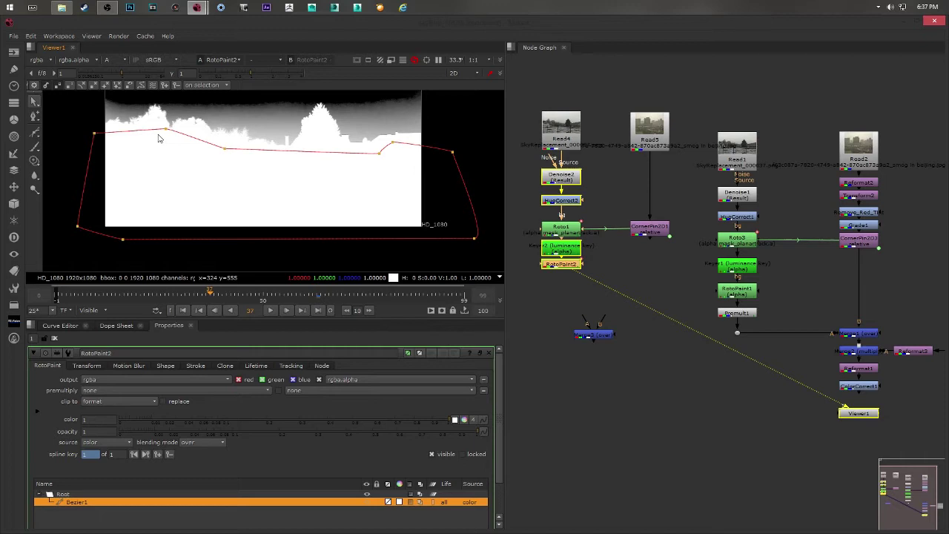
middle_drag(168, 127, 180, 175)
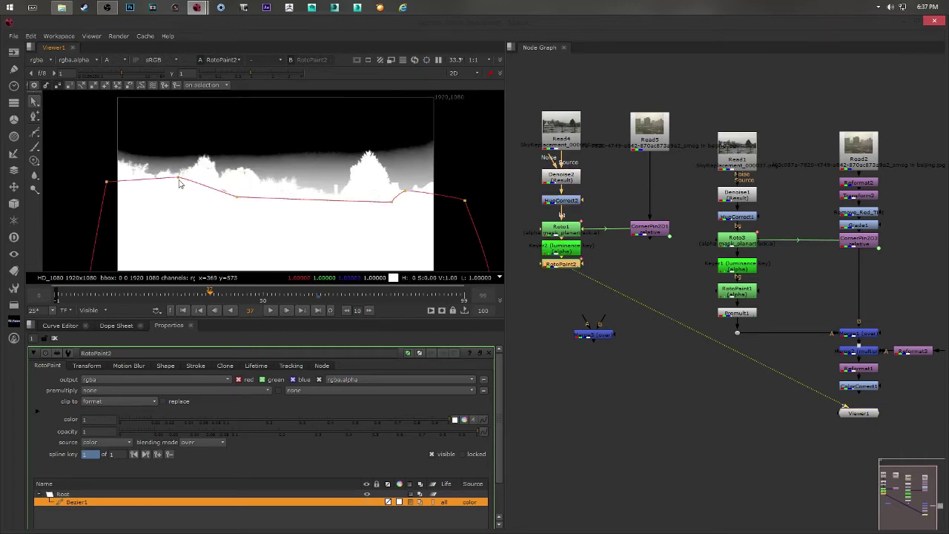
drag(179, 178, 183, 182)
drag(238, 197, 228, 183)
middle_drag(392, 201, 318, 180)
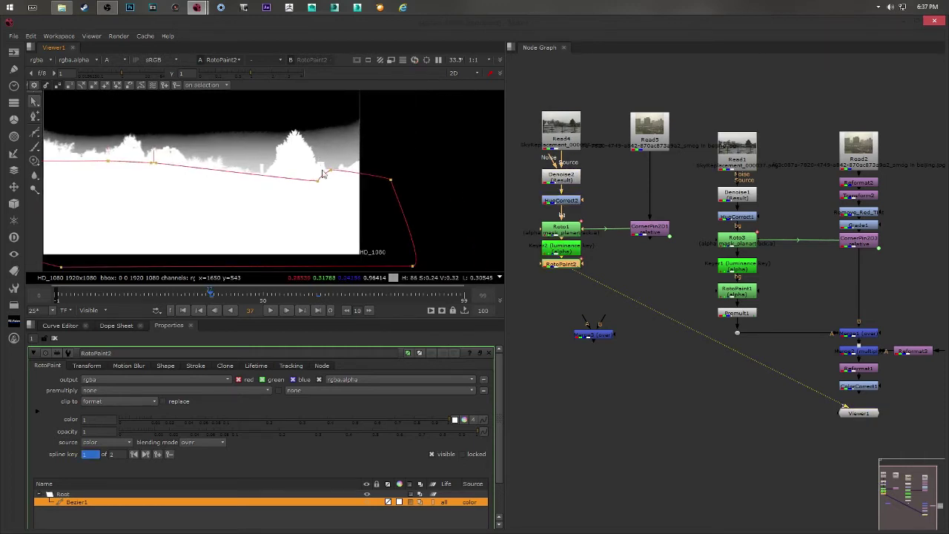
drag(317, 181, 320, 185)
drag(332, 170, 350, 178)
middle_drag(325, 193, 363, 174)
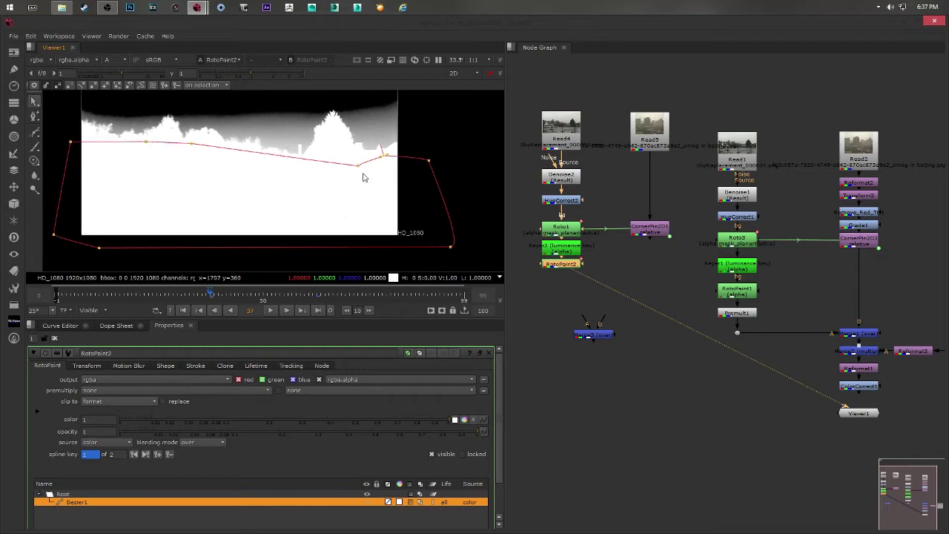
Set RotoPaint2's output to the alpha channel.
click(123, 379)
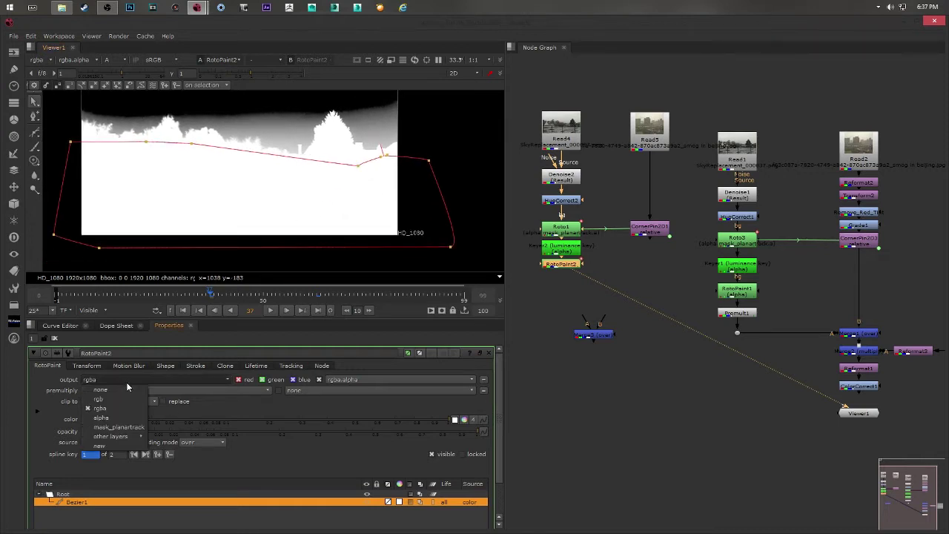
click(101, 417)
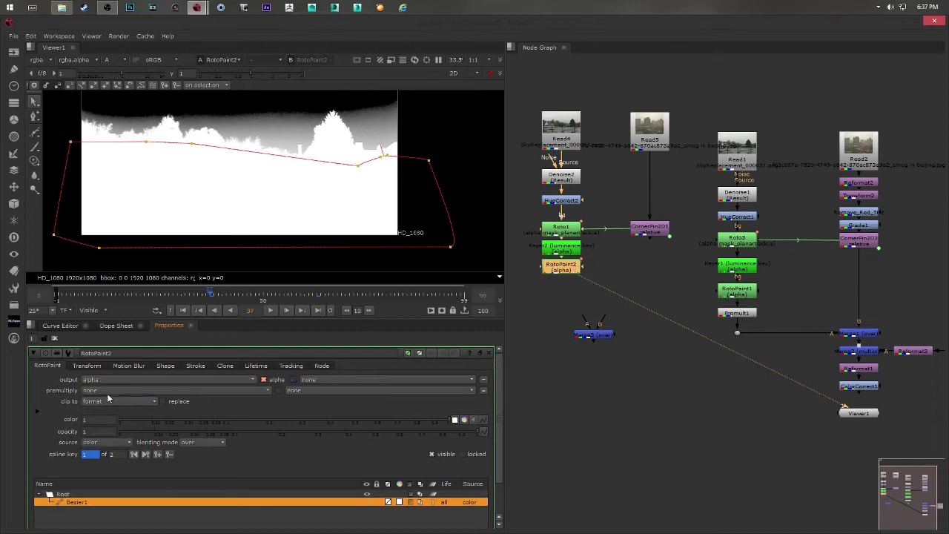
middle_drag(232, 180, 285, 181)
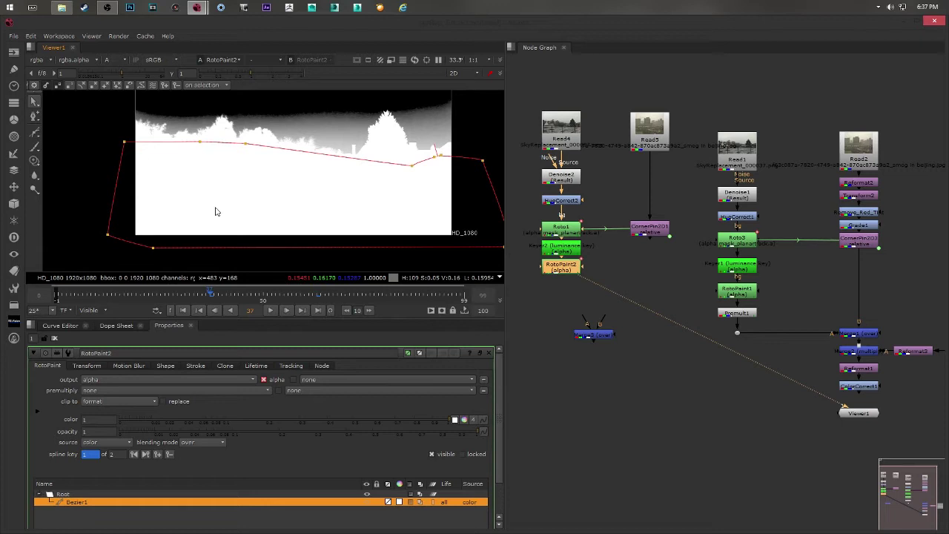
middle_drag(317, 194, 295, 195)
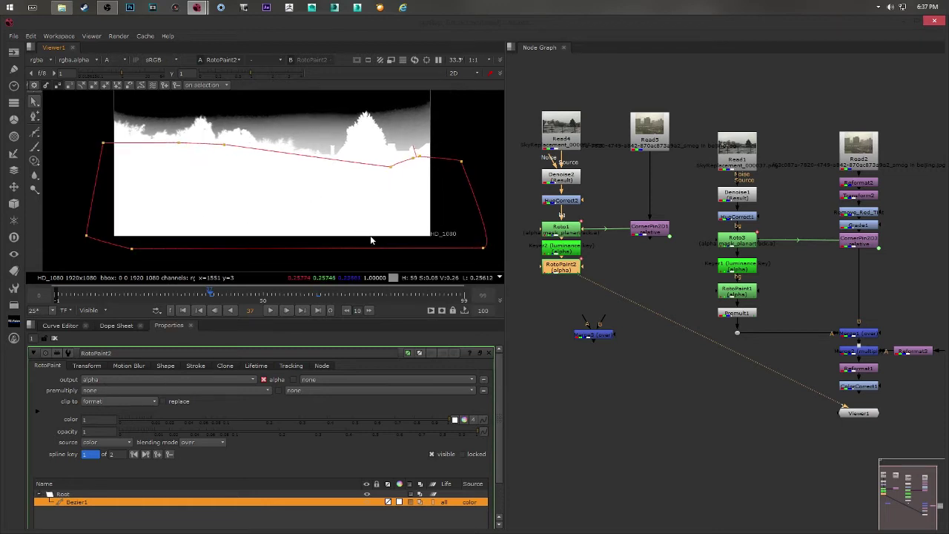
middle_drag(598, 321, 563, 310)
middle_drag(636, 263, 681, 267)
middle_drag(610, 245, 605, 262)
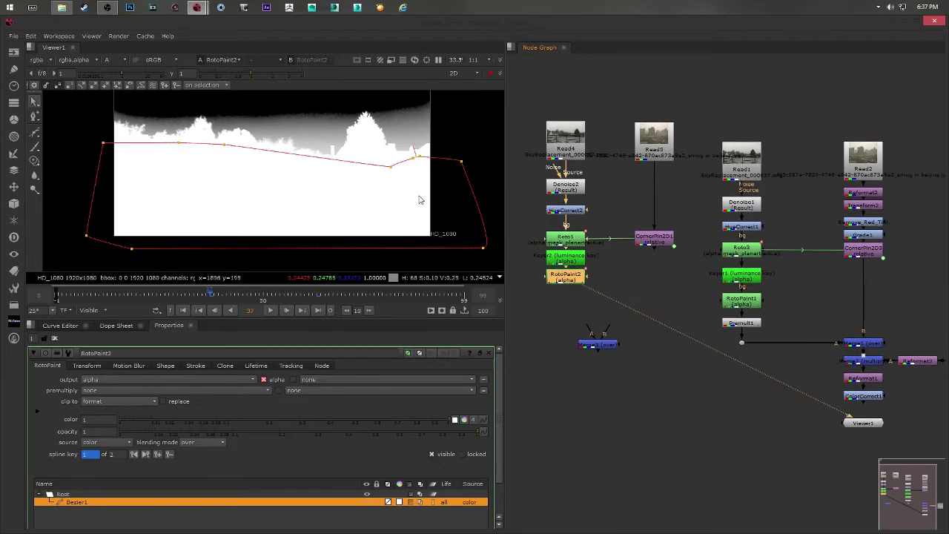
middle_drag(643, 304, 627, 305)
middle_drag(742, 318, 728, 303)
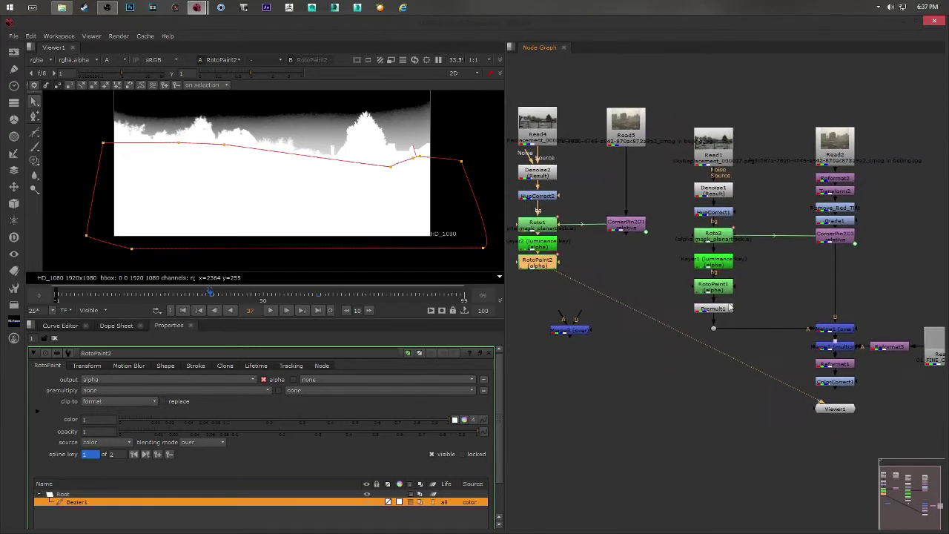
Switch the viewer from the alpha channel to RGB and inspect RotoPaint2's colour image.
click(106, 59)
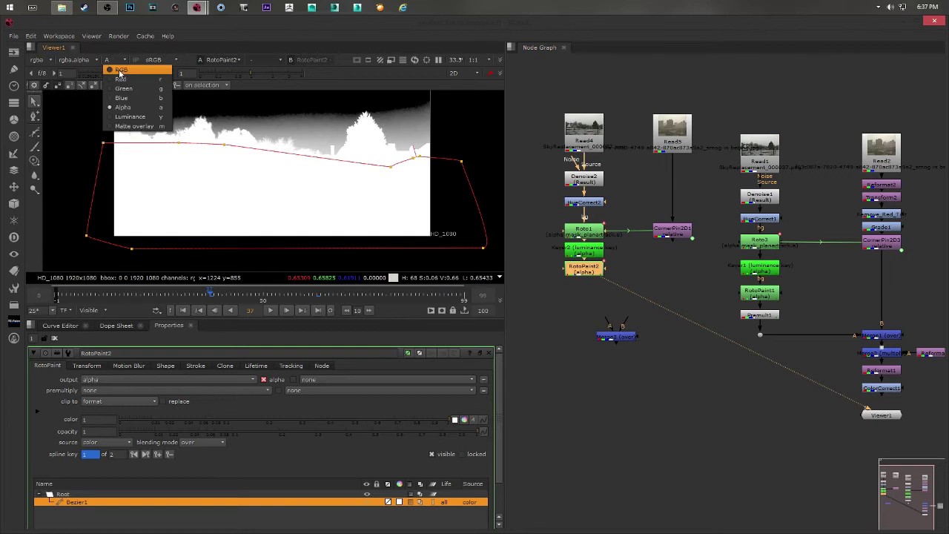
click(121, 72)
middle_drag(289, 172, 256, 208)
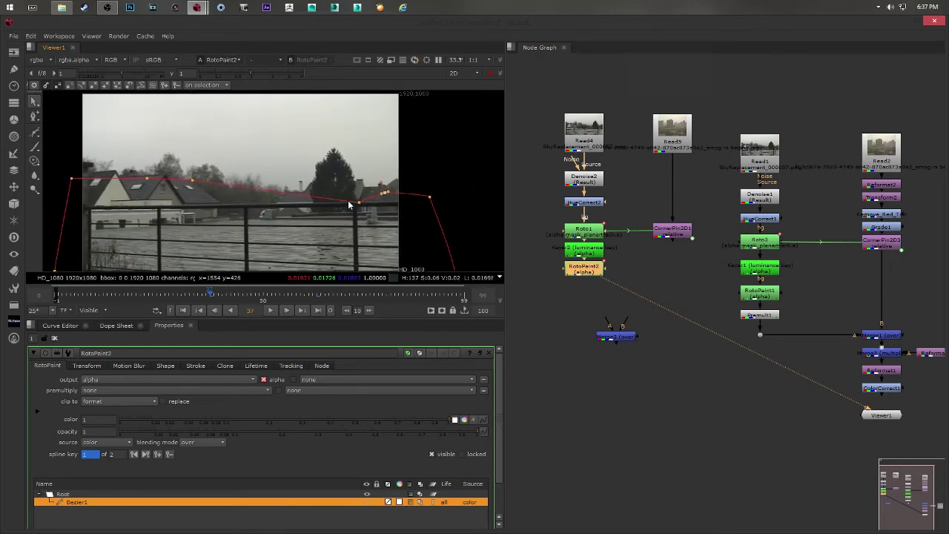
middle_drag(342, 204, 358, 199)
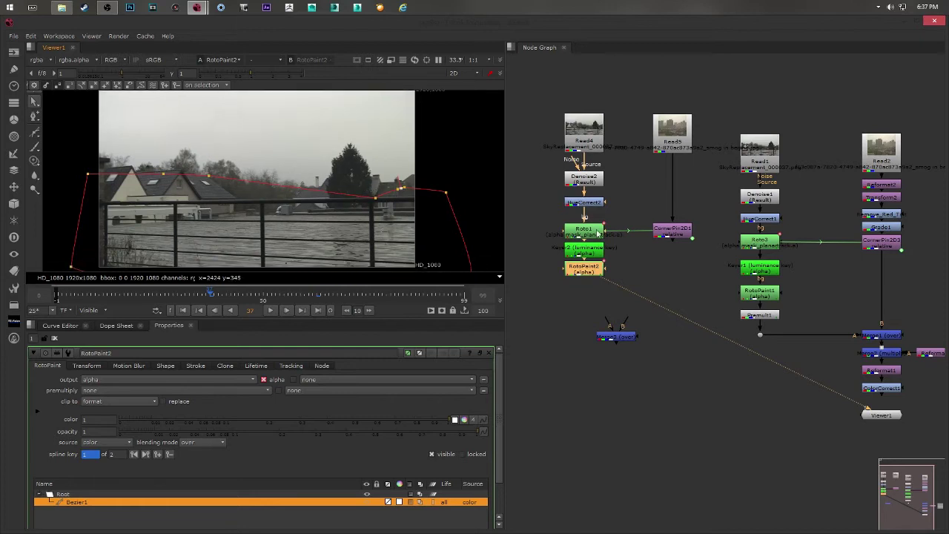
Add a Premult node directly beneath RotoPaint2 and inspect the premultiplied foreground.
middle_drag(607, 275, 612, 275)
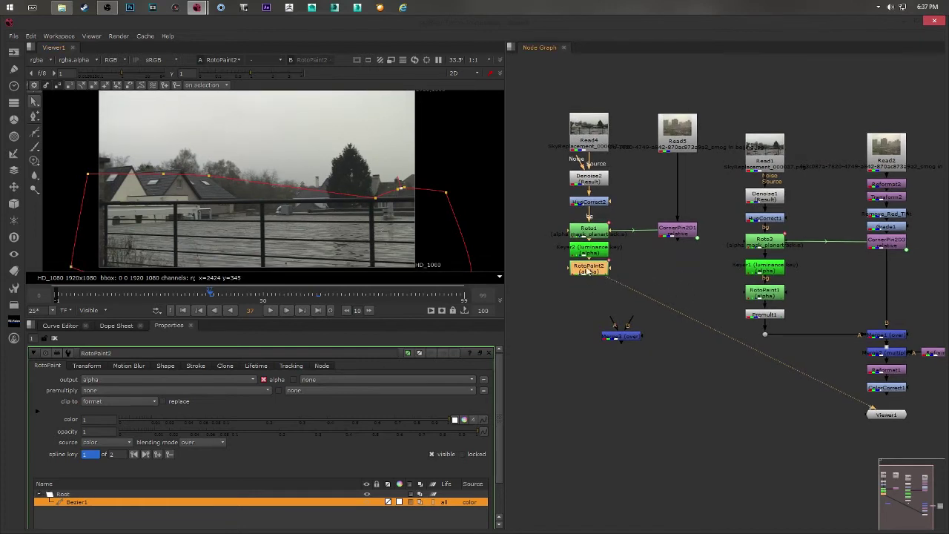
key(Tab)
text(pre)
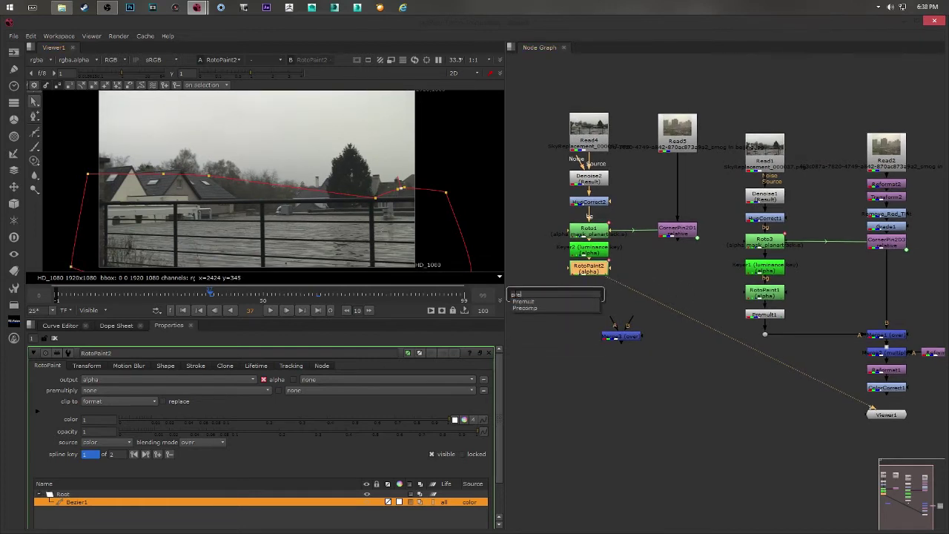
click(533, 304)
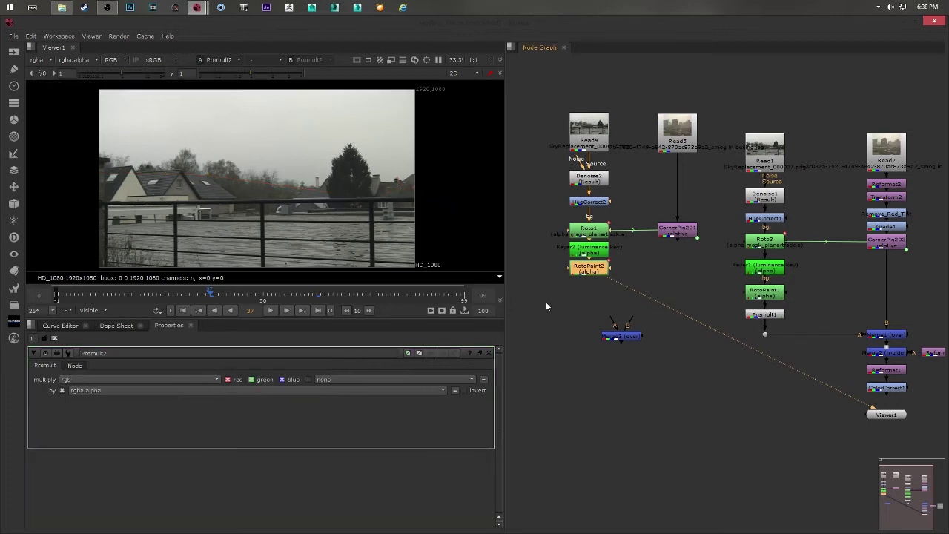
middle_drag(247, 171, 255, 191)
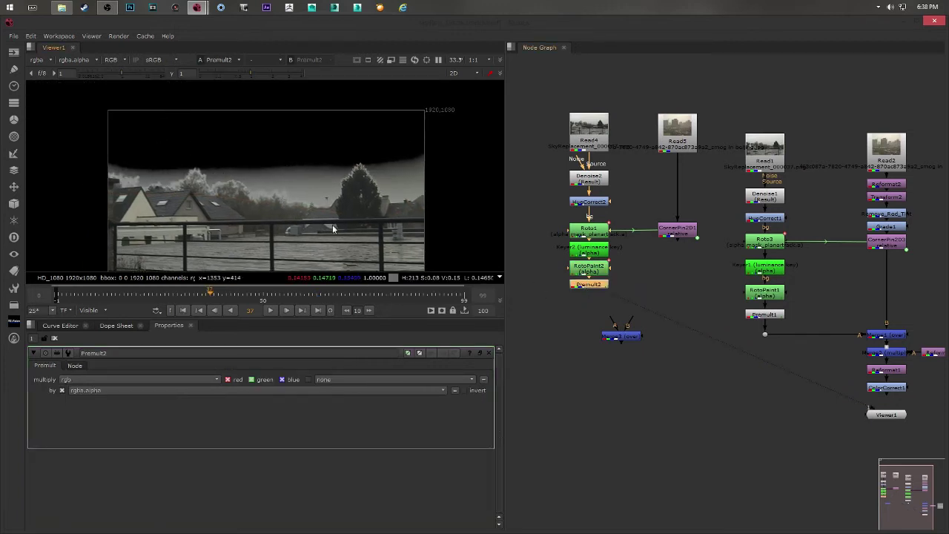
middle_drag(370, 213, 341, 171)
middle_drag(228, 107, 245, 125)
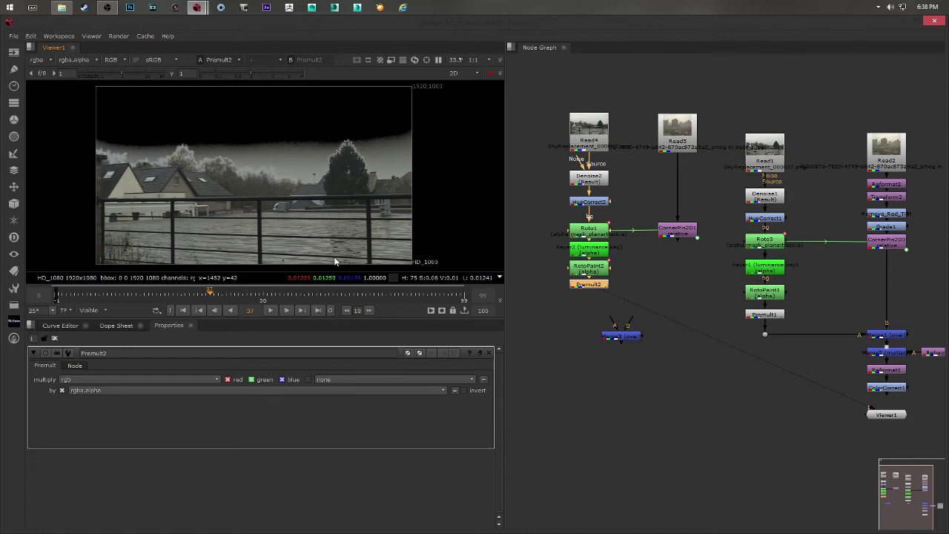
Connect Merge3's A input to Premult2 and its B input to CornerPin2D1, and view the merged result.
middle_drag(629, 338, 578, 331)
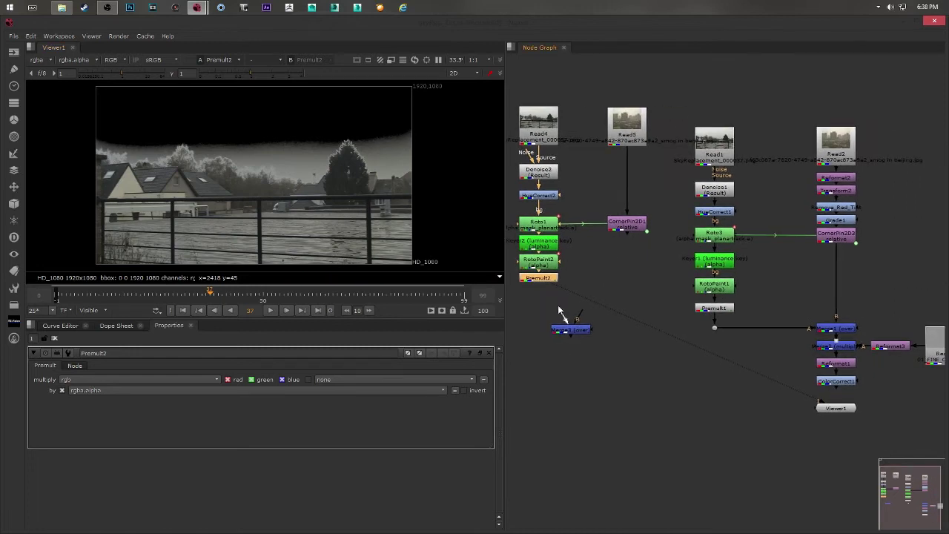
drag(562, 313, 627, 225)
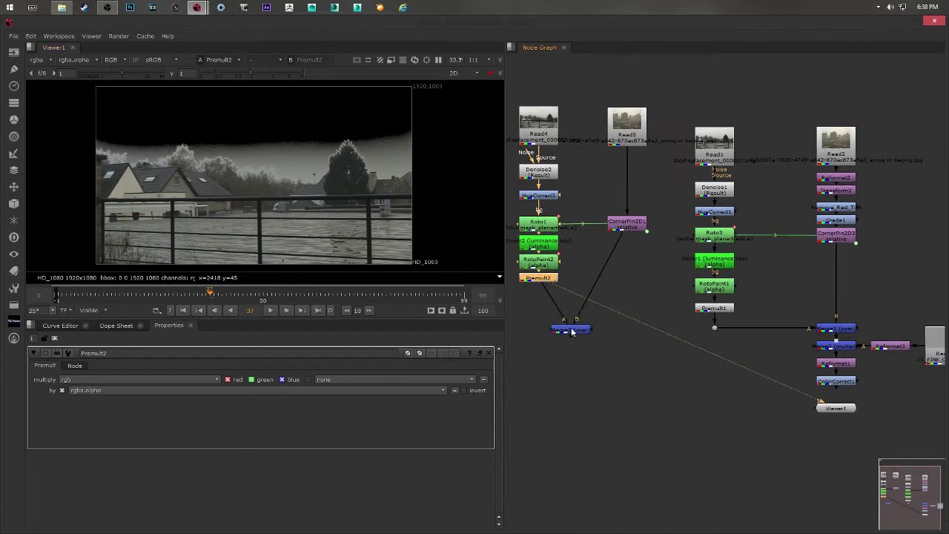
key(1)
middle_drag(570, 334, 586, 329)
drag(586, 329, 614, 311)
middle_drag(296, 235, 355, 181)
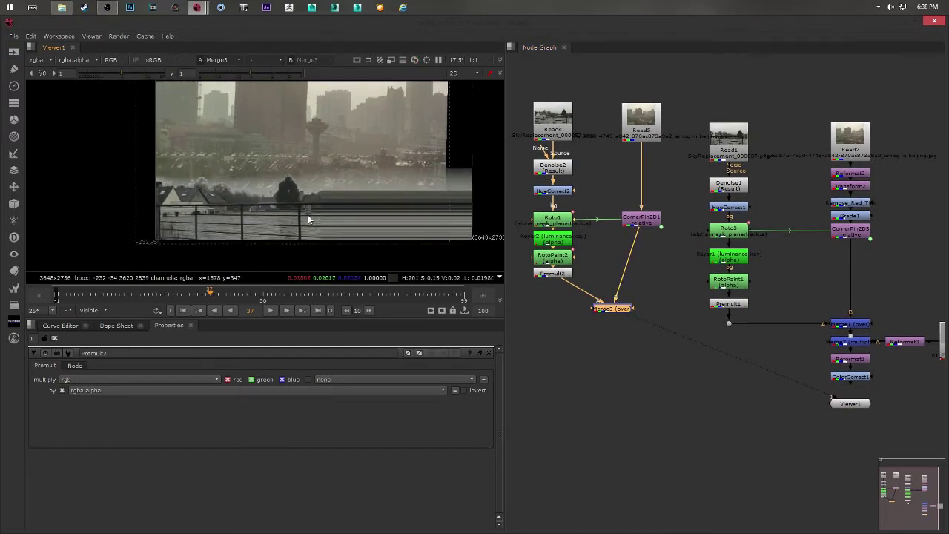
middle_drag(308, 215, 276, 229)
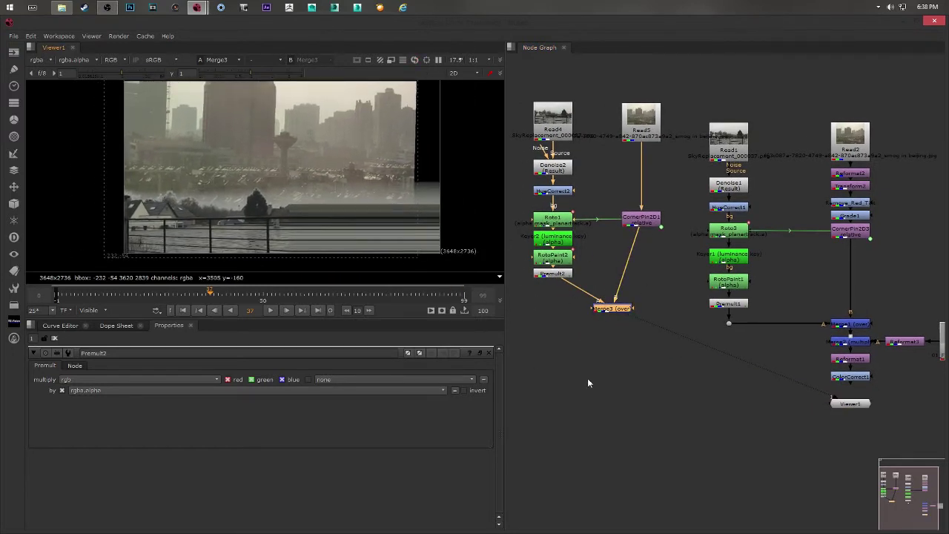
Align Merge3 directly below CornerPin2D1 and level with Premult2 in the node graph.
middle_drag(634, 321, 613, 351)
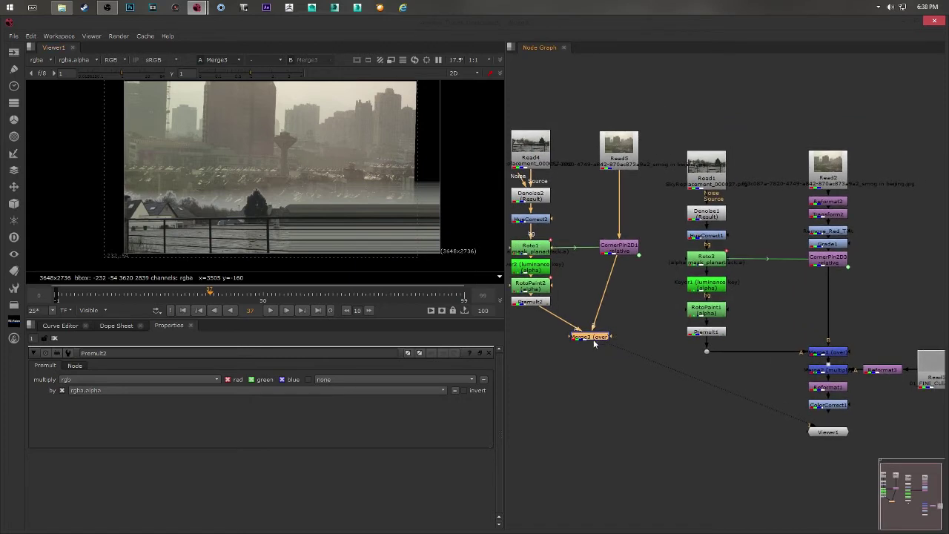
drag(598, 343, 609, 306)
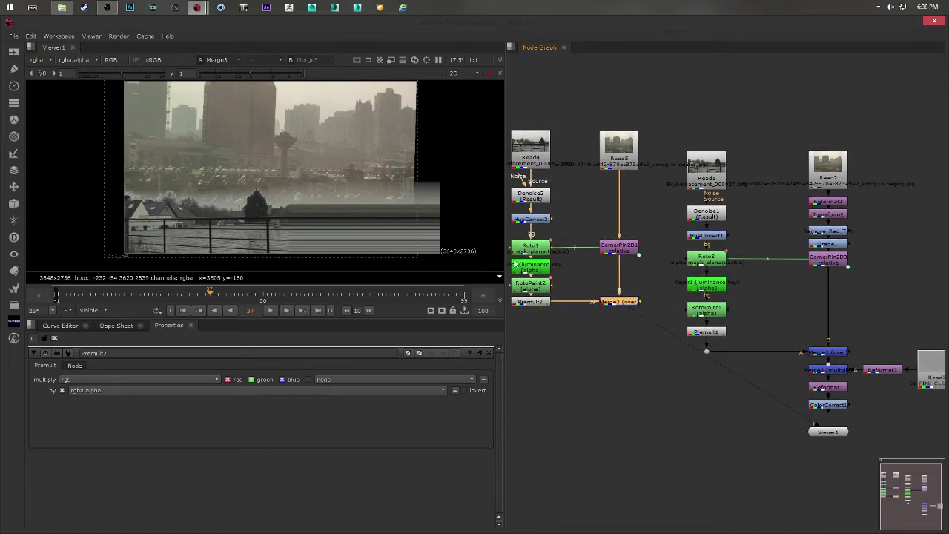
middle_drag(665, 287, 642, 299)
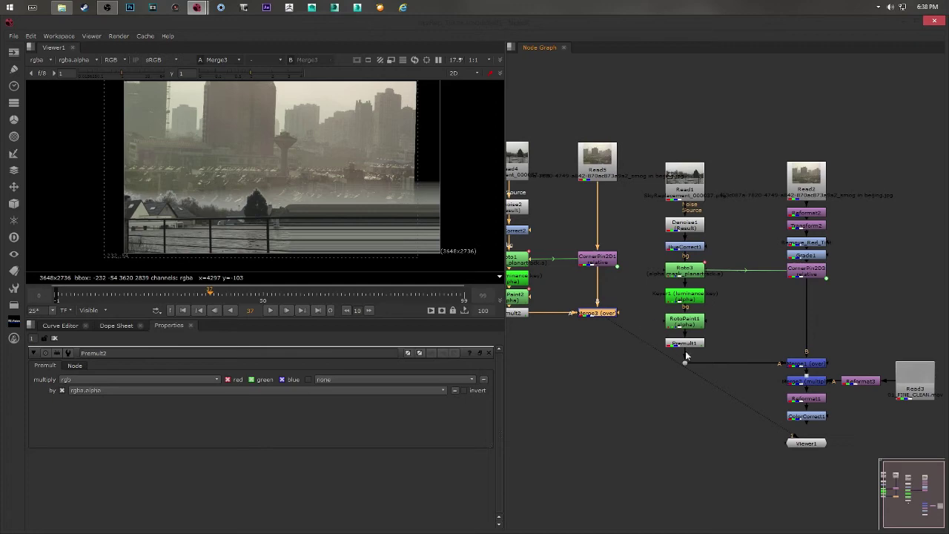
middle_drag(592, 323, 652, 334)
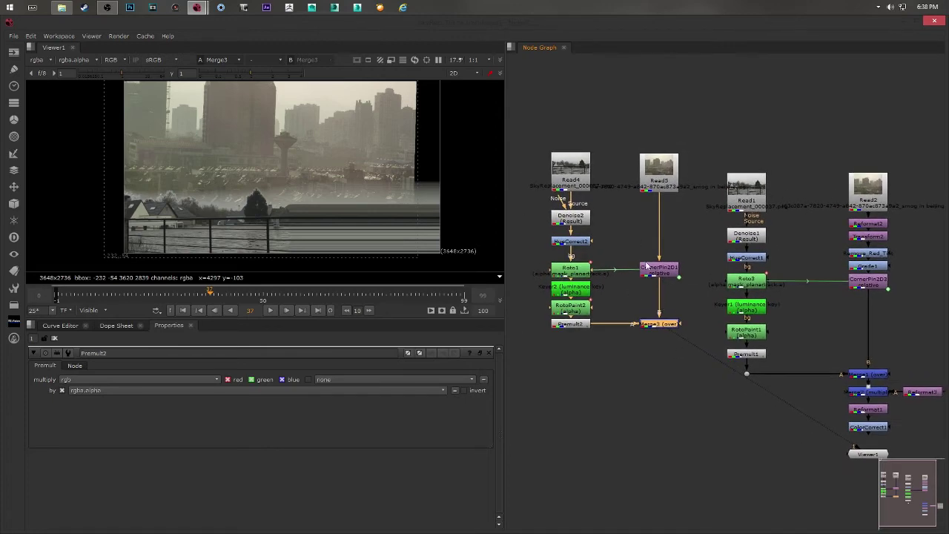
Move Read5 up and insert a Reformat node between it and CornerPin2D1 to fit the city image to the project format.
drag(655, 185, 660, 169)
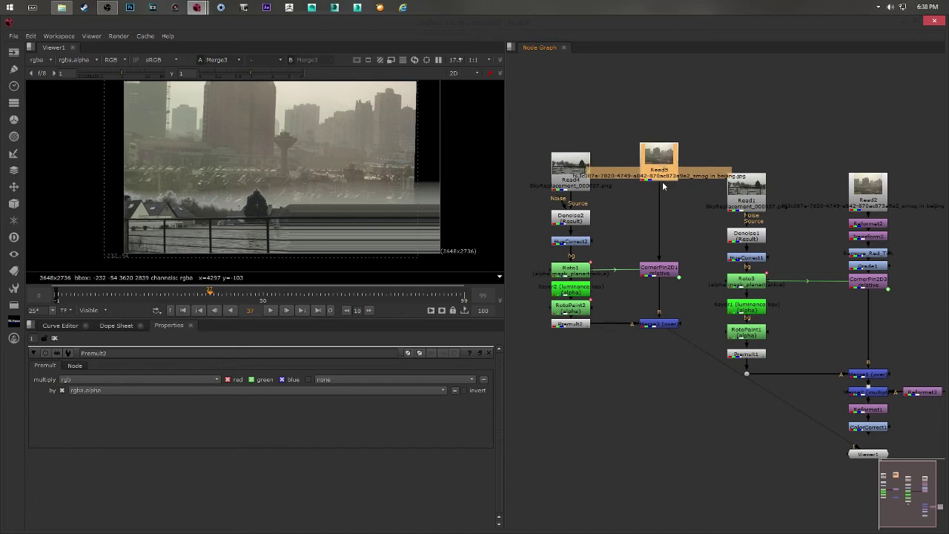
key(Tab)
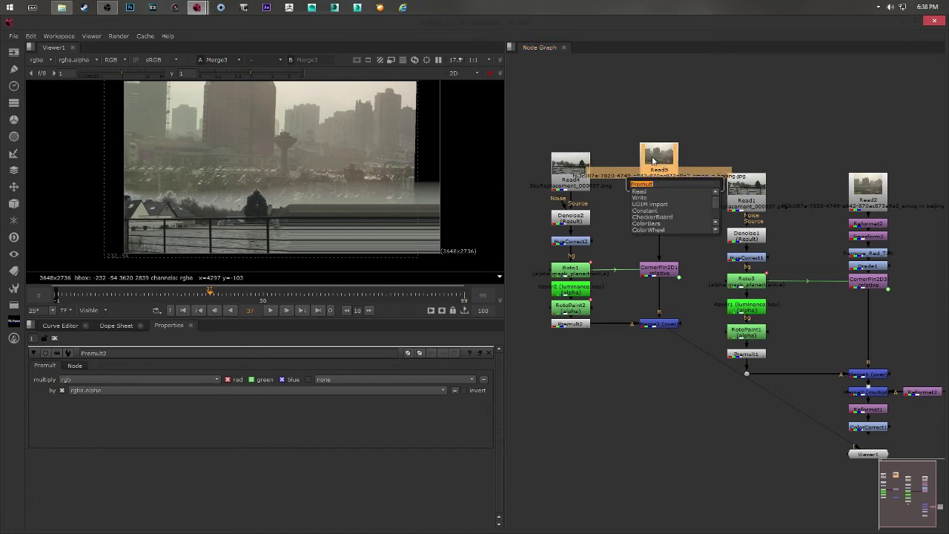
text(refor)
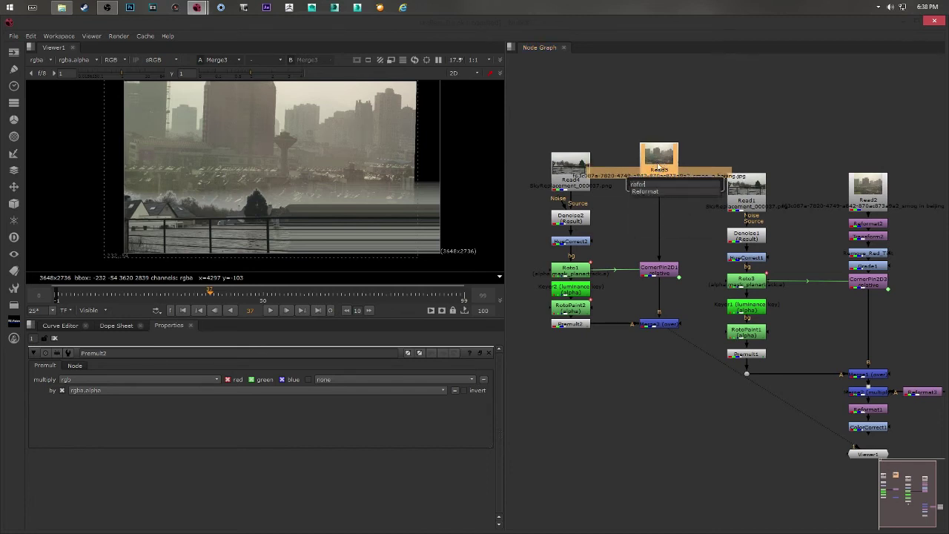
key(Return)
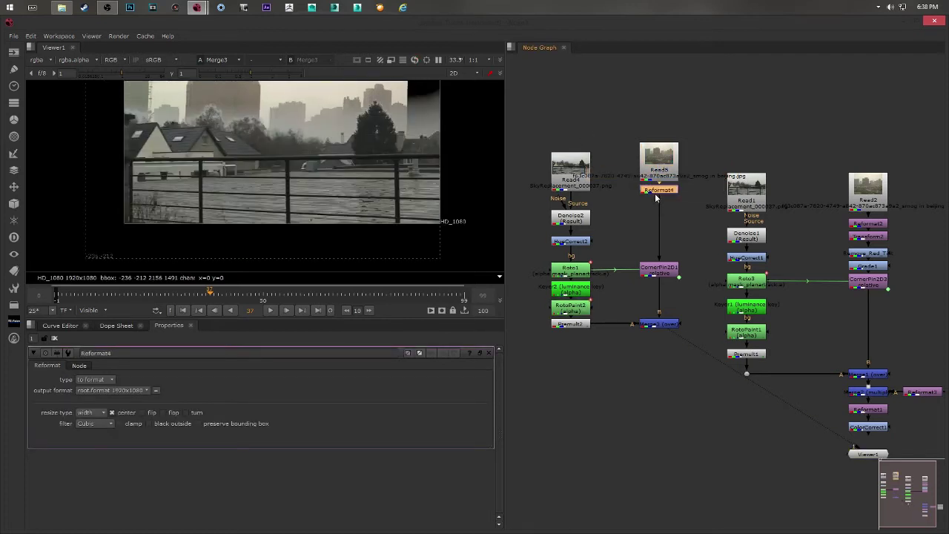
mouse_move(357, 202)
middle_down()
mouse_move(362, 174)
mouse_move(350, 185)
middle_up()
Compare the new branch's reformat and merge settings with Reformat2, Transform2 and Merge1 in the original branch.
click(580, 164)
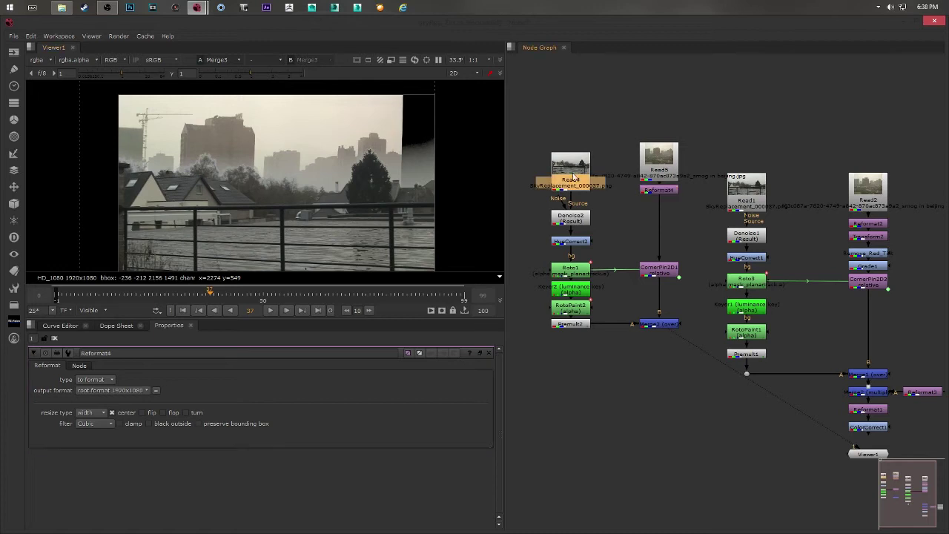
click(657, 191)
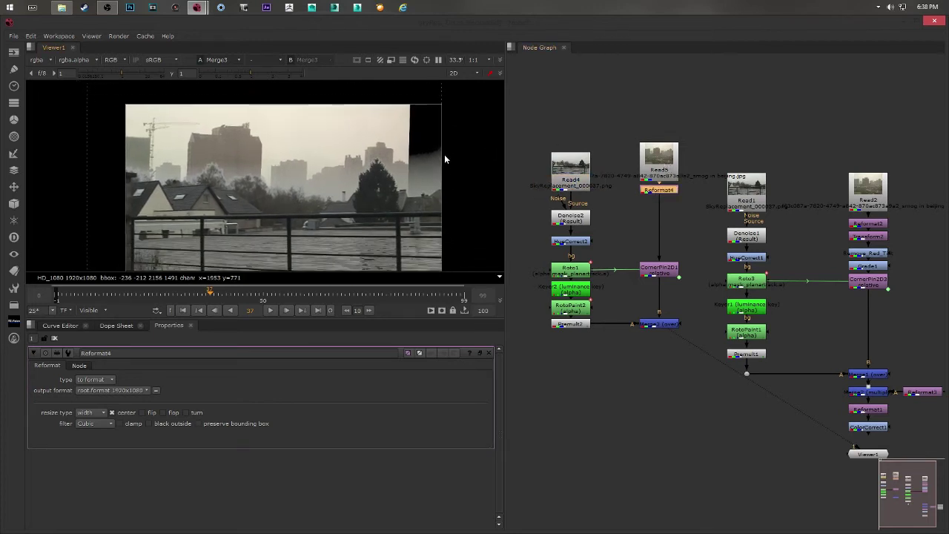
click(864, 237)
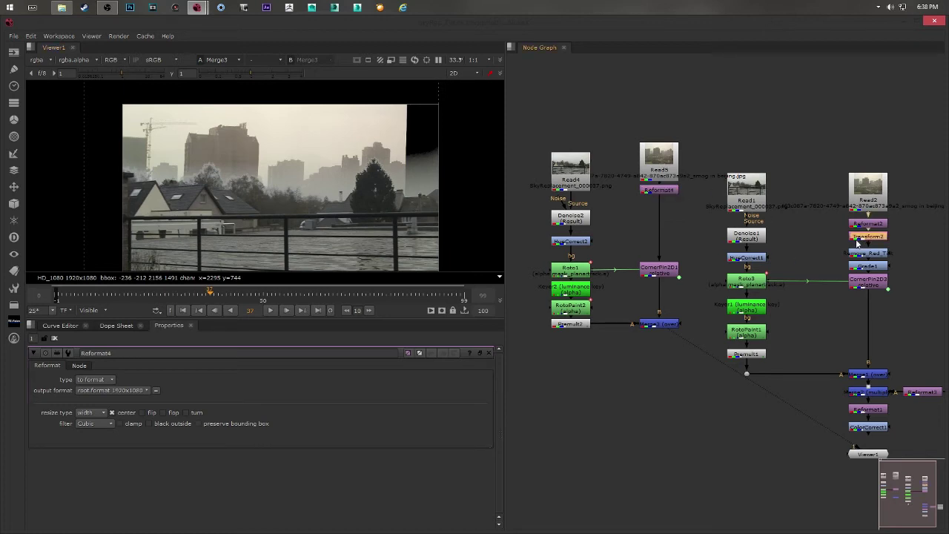
middle_drag(425, 227, 400, 155)
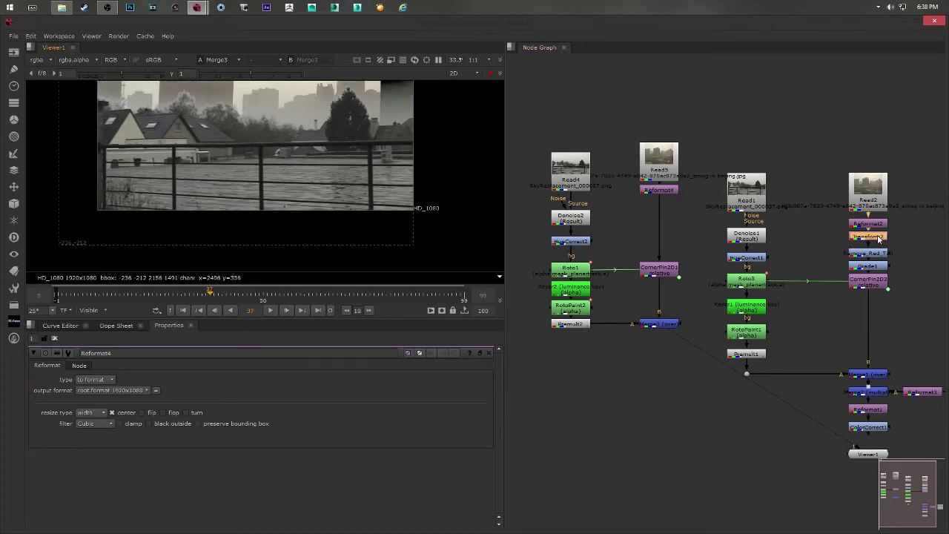
middle_drag(846, 316, 850, 278)
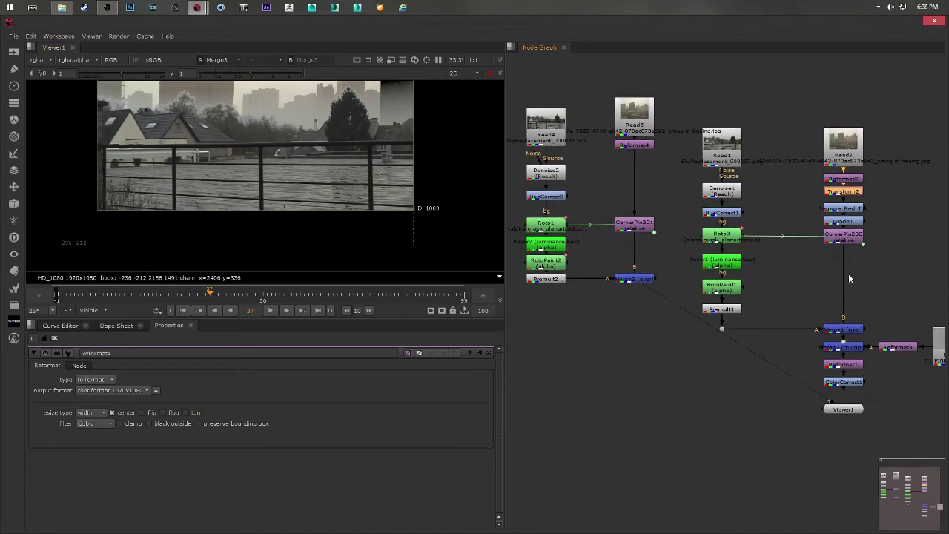
double_click(847, 180)
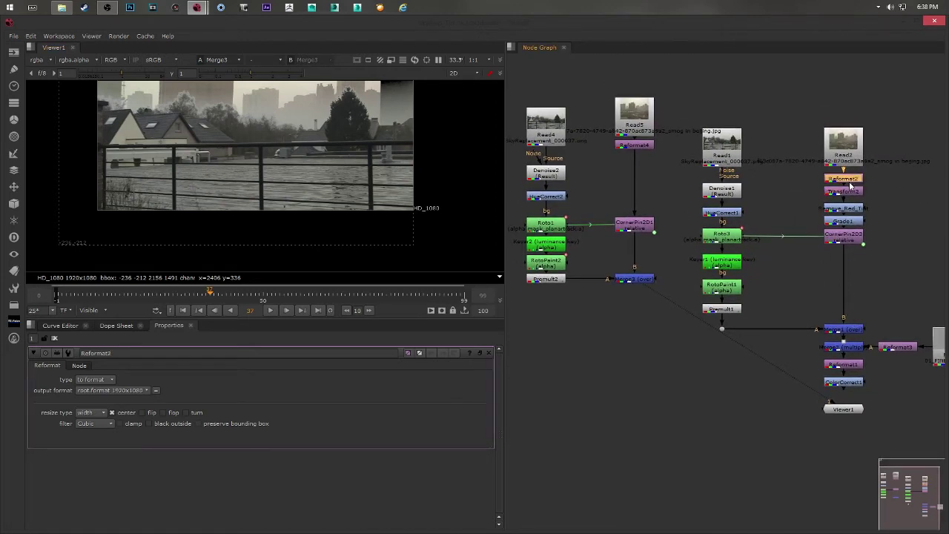
click(850, 194)
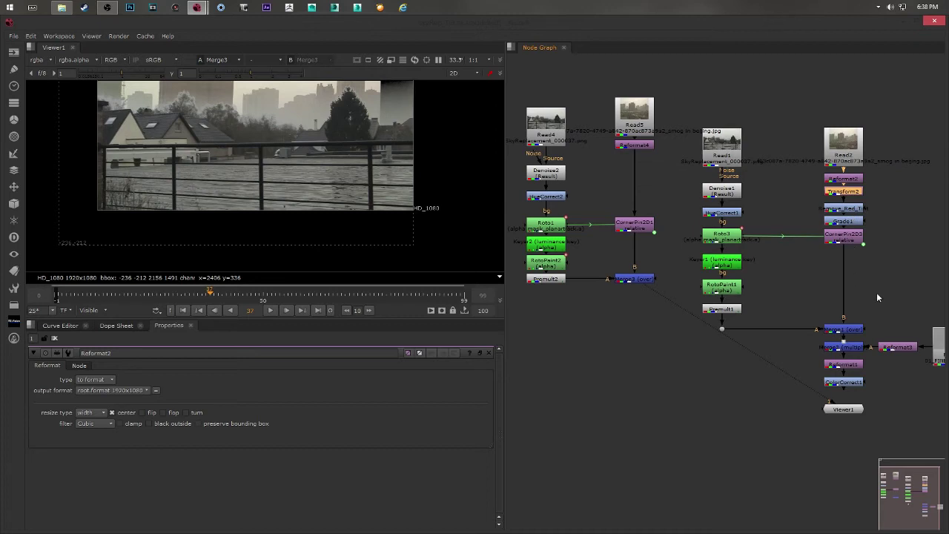
middle_drag(877, 298, 883, 259)
click(848, 291)
double_click(850, 292)
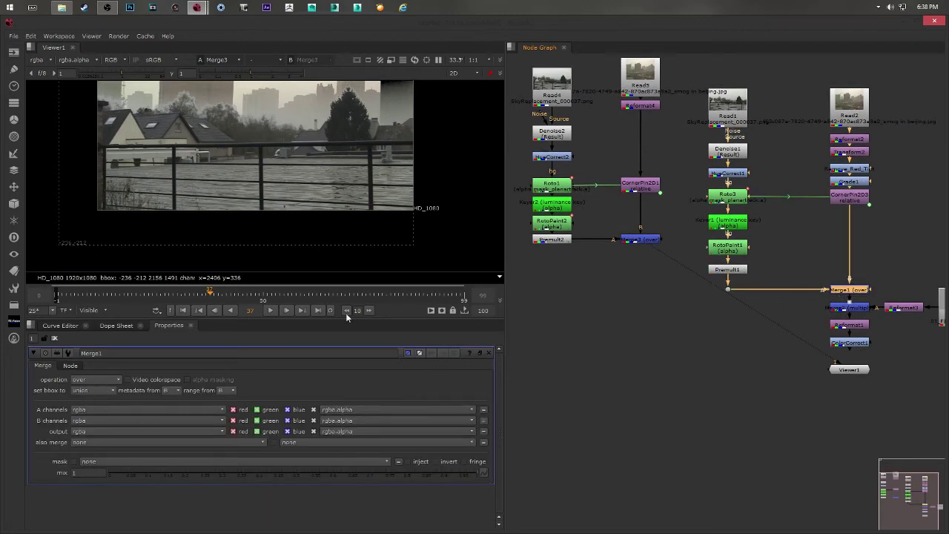
double_click(626, 240)
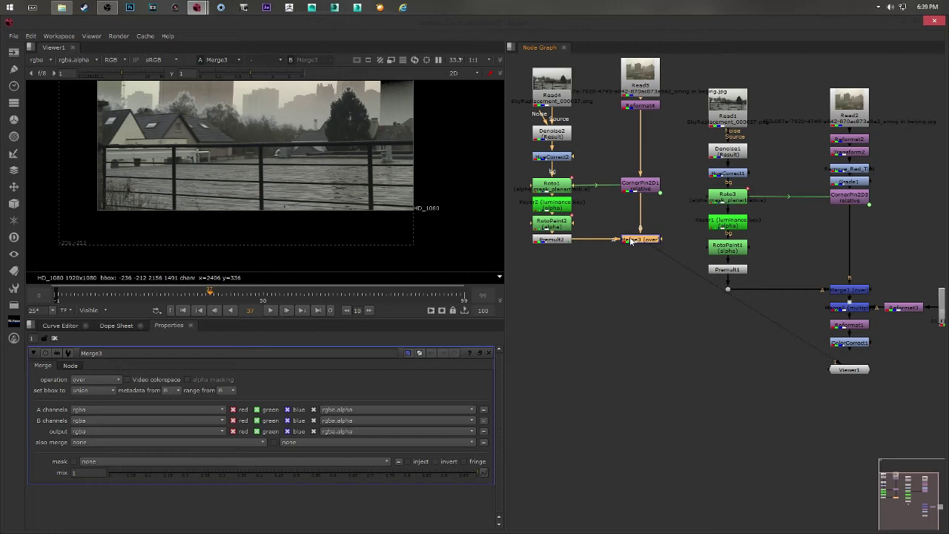
Examine the settings of Merge1, Merge2 and Reformat4, and how far the new branch's city sky covers the frame.
double_click(852, 291)
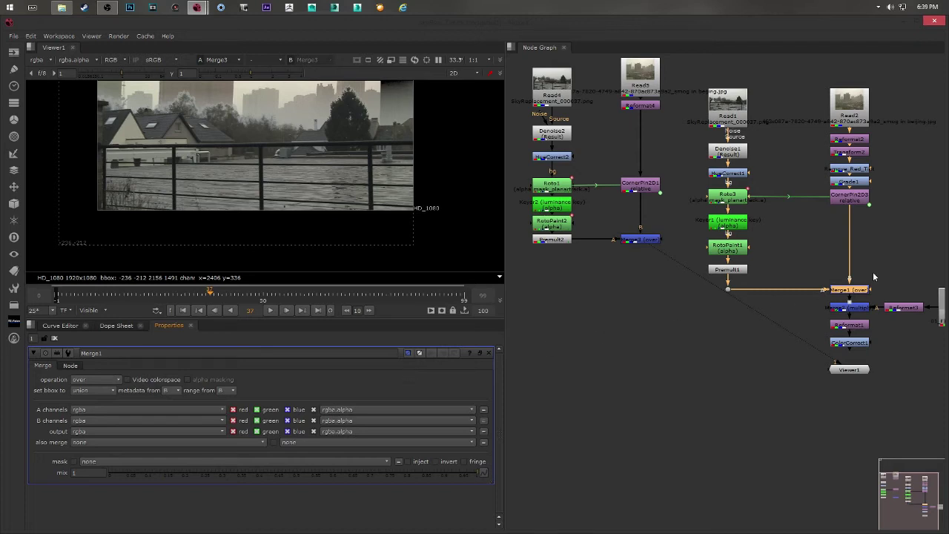
middle_drag(857, 293, 841, 311)
double_click(836, 330)
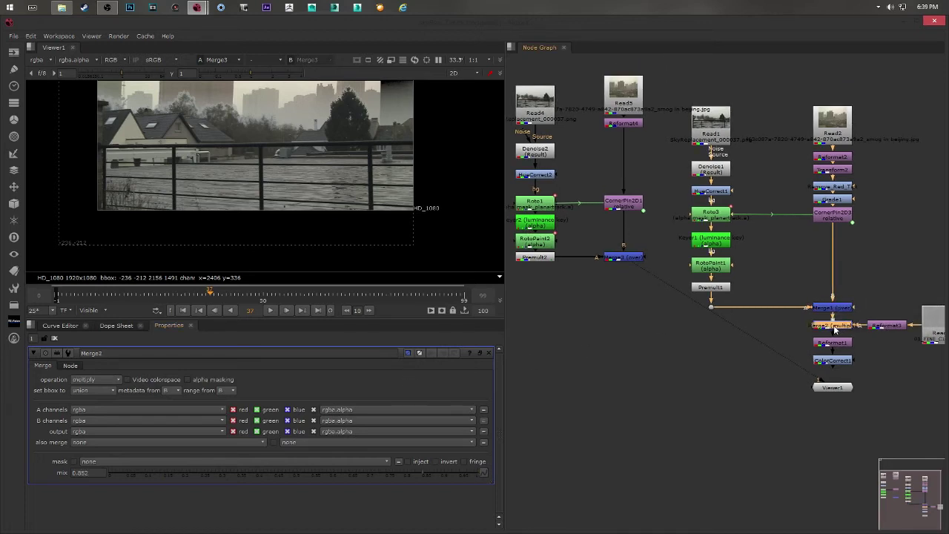
double_click(829, 307)
middle_drag(647, 198, 689, 253)
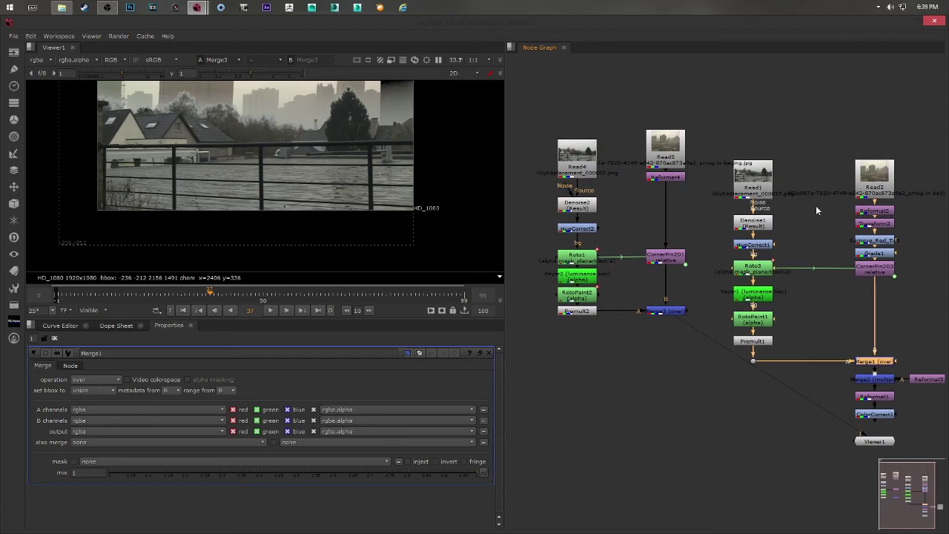
click(649, 157)
middle_drag(330, 161, 351, 246)
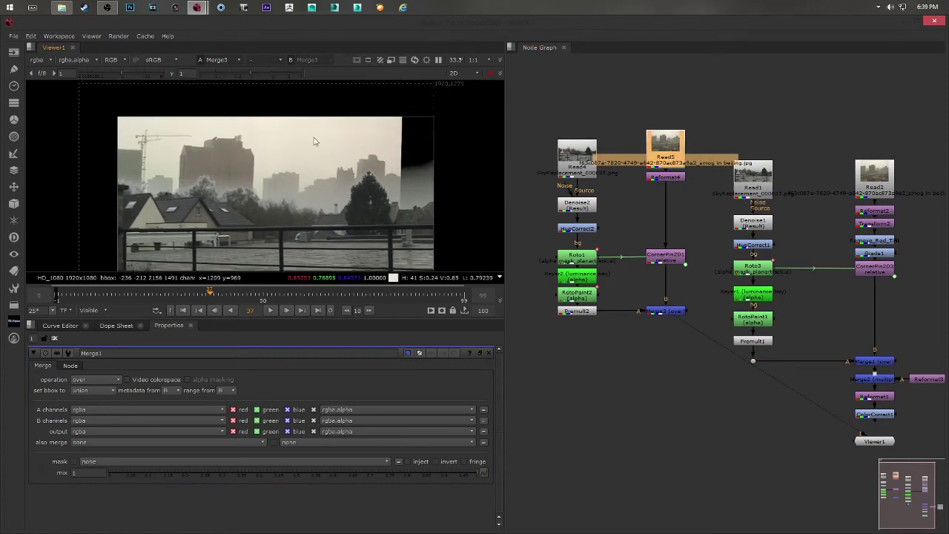
middle_drag(315, 140, 306, 136)
drag(670, 177, 670, 181)
double_click(671, 183)
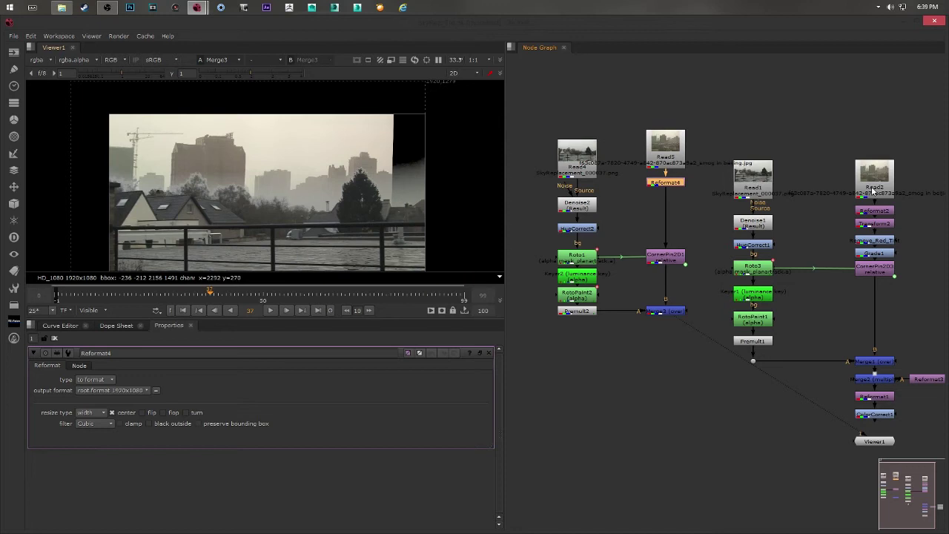
middle_drag(662, 183, 651, 156)
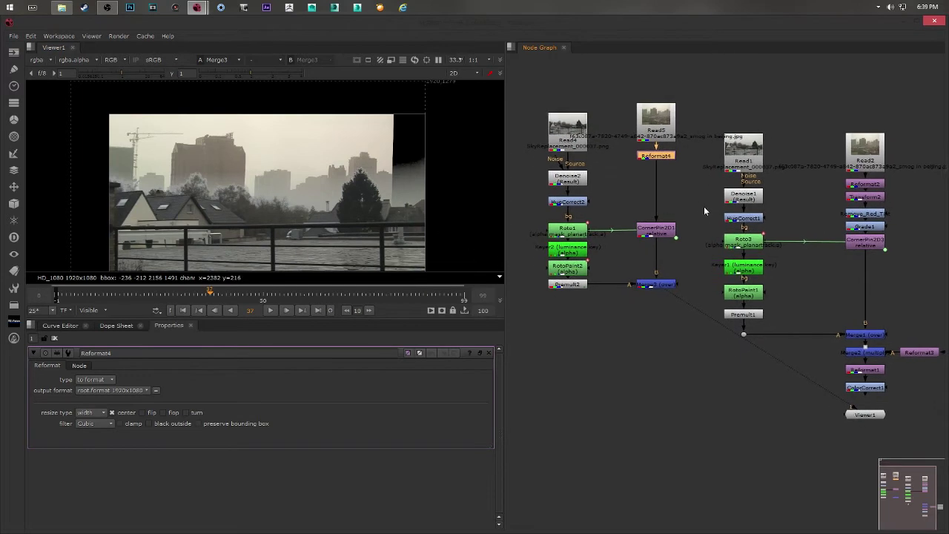
Insert a copy of Transform2 between Reformat4 and CornerPin2D1 in the new branch and open its settings.
click(868, 195)
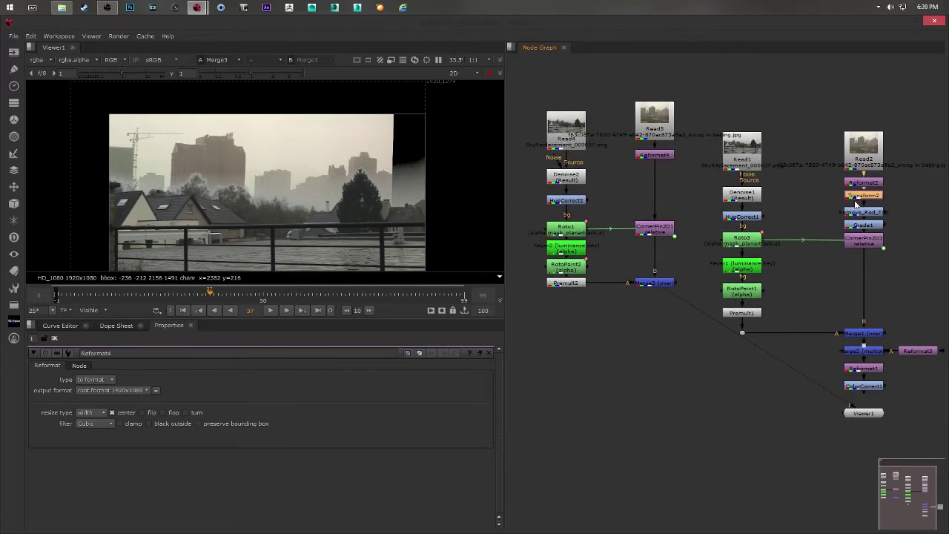
key(ctrl+v)
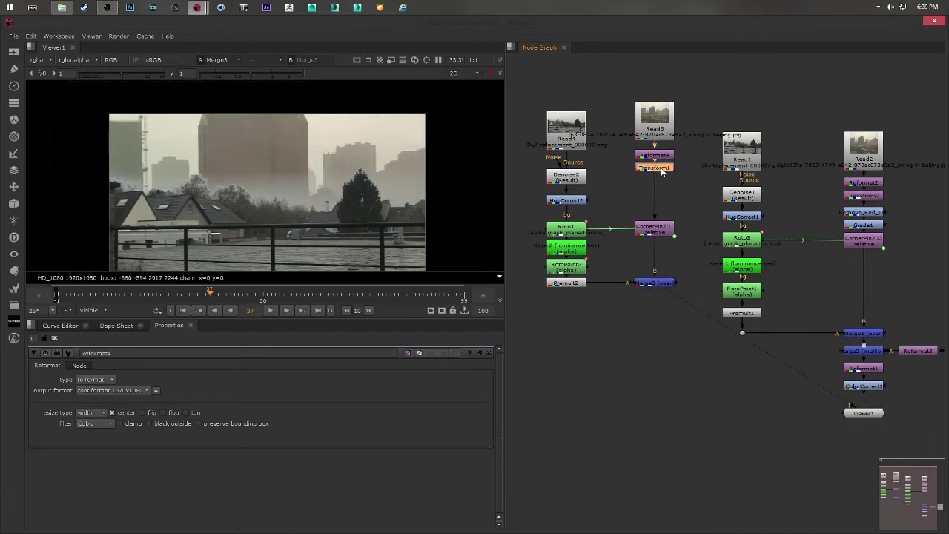
double_click(655, 167)
Reposition the city sky behind the rooftops by moving Transform1 to a translate of about x 22, y -84.
scroll(339, 195, down, 3)
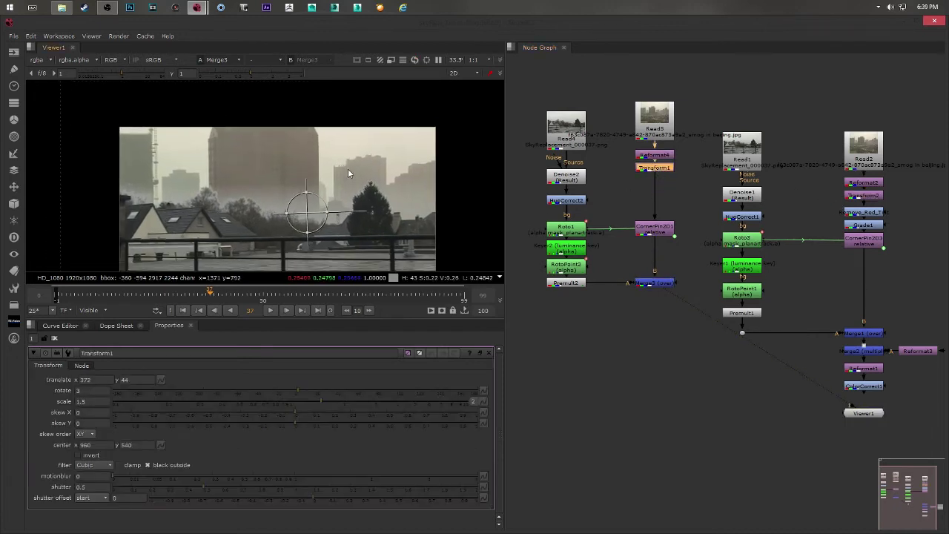
drag(331, 188, 307, 196)
scroll(342, 176, up, 2)
middle_drag(349, 171, 333, 151)
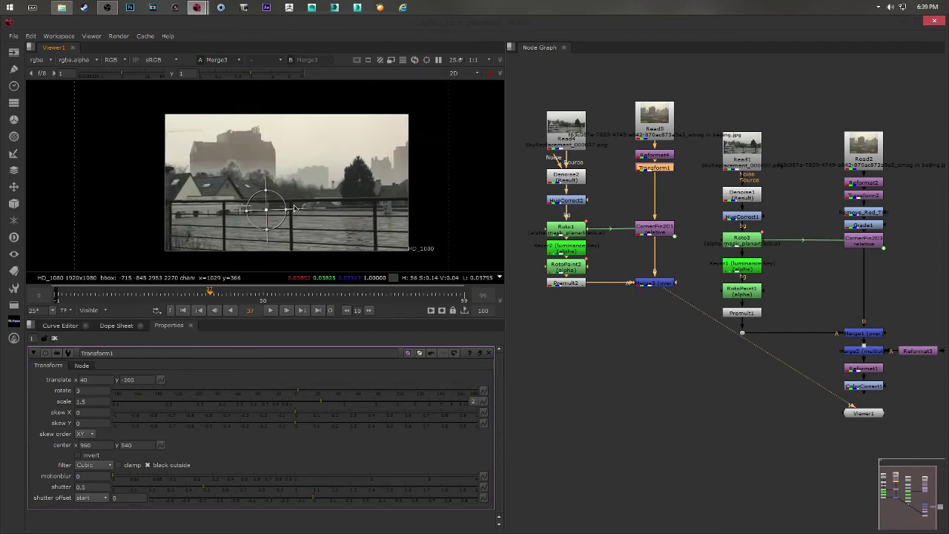
drag(267, 204, 285, 192)
scroll(297, 193, down, 1)
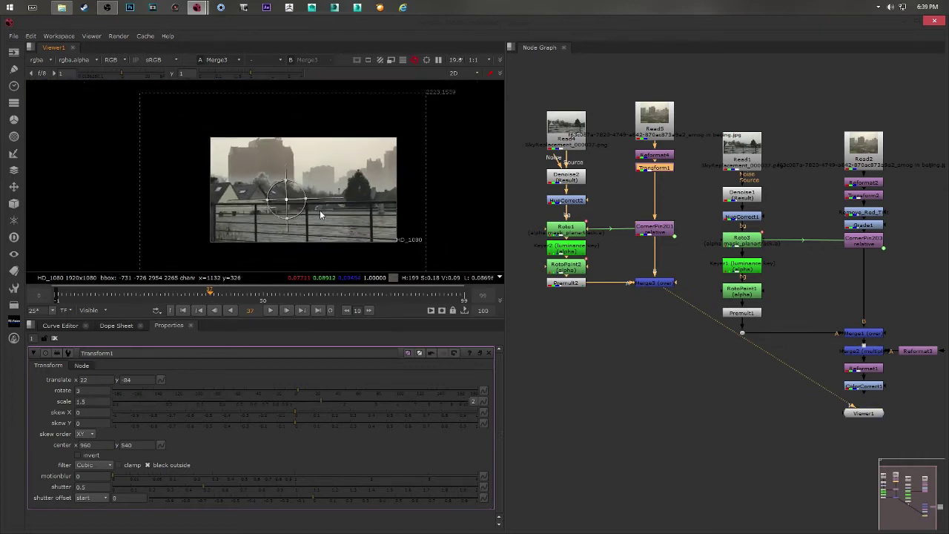
middle_drag(348, 231, 327, 222)
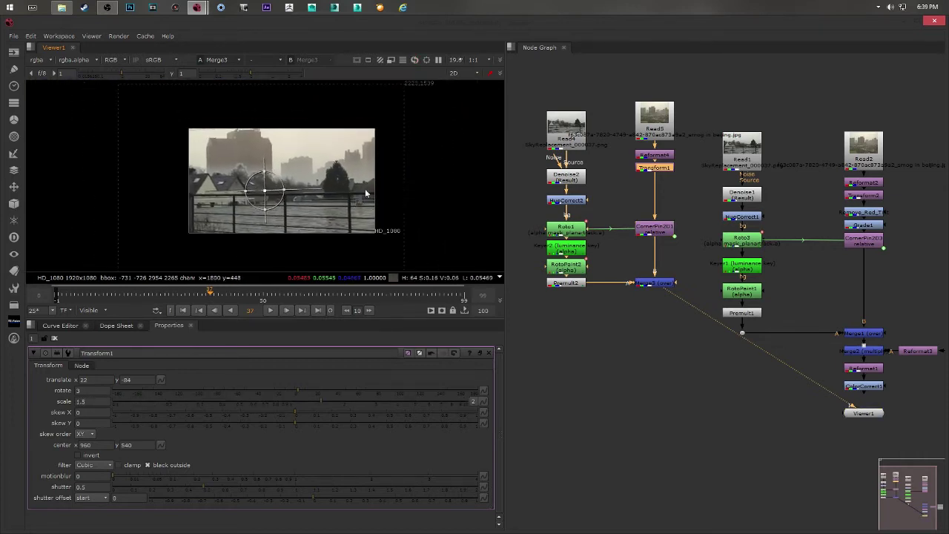
At frame 92, move Transform1 to about x 265, y -80 and scale it to about 1.55 so the sky fills the frame.
click(653, 283)
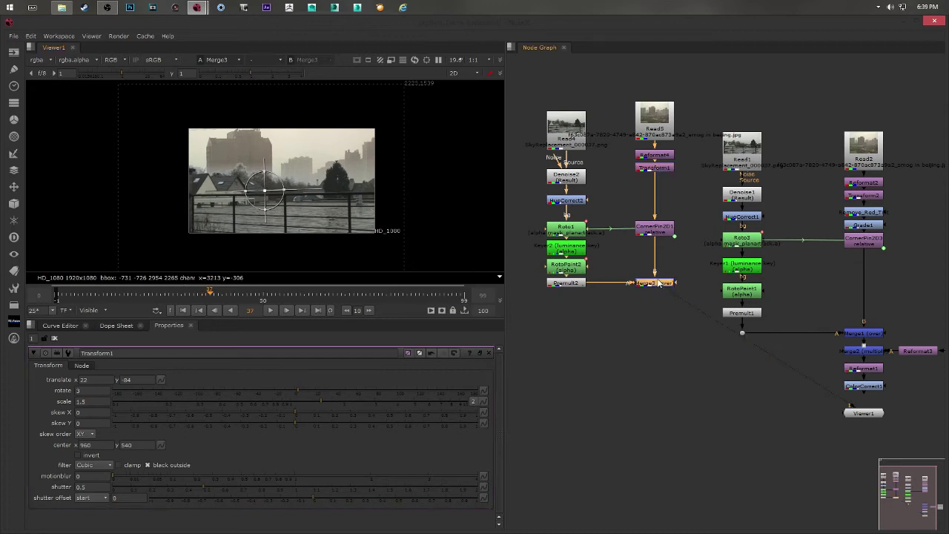
click(66, 295)
drag(67, 295, 435, 293)
middle_drag(331, 158, 314, 178)
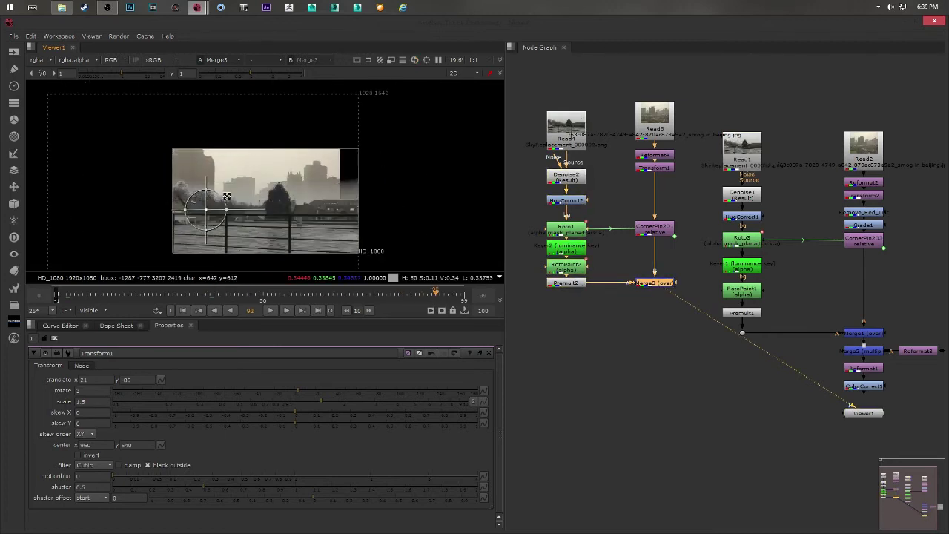
drag(206, 210, 230, 211)
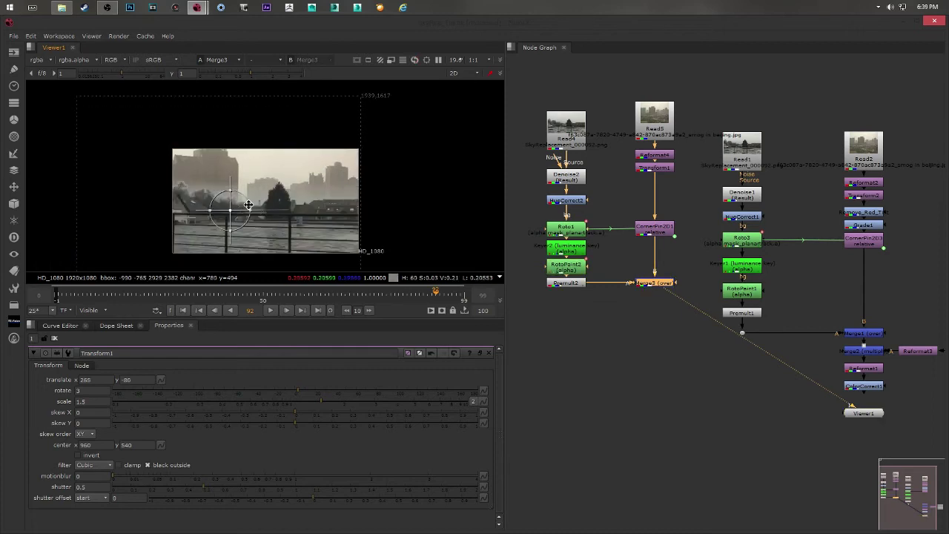
middle_drag(386, 207, 403, 202)
drag(265, 194, 266, 194)
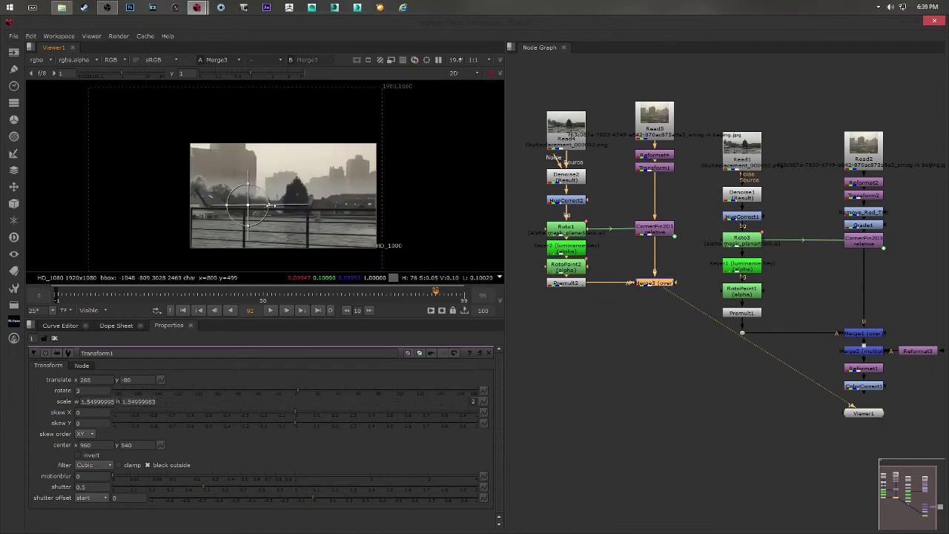
middle_drag(291, 204, 287, 211)
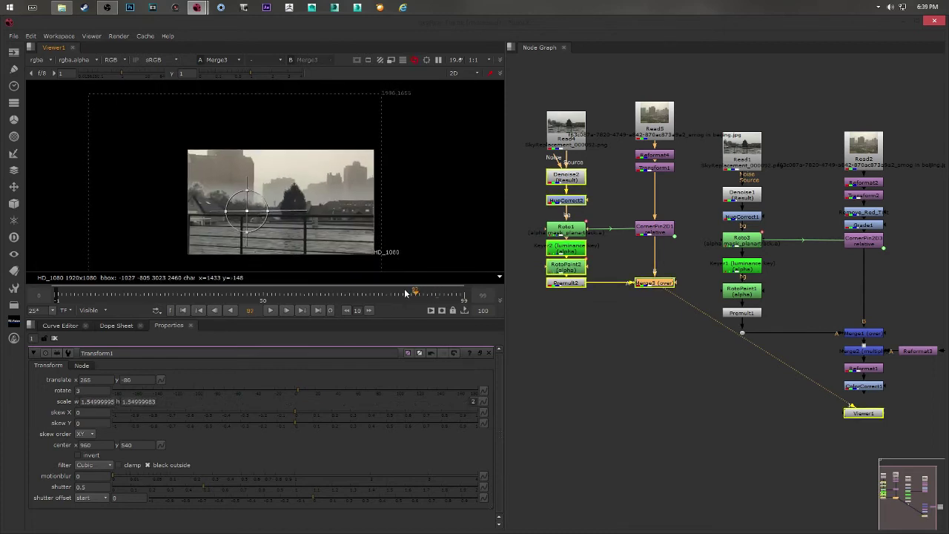
Scrub through the shot from the first frame to frame 99 and back to check the sky's coverage and tracking.
click(395, 296)
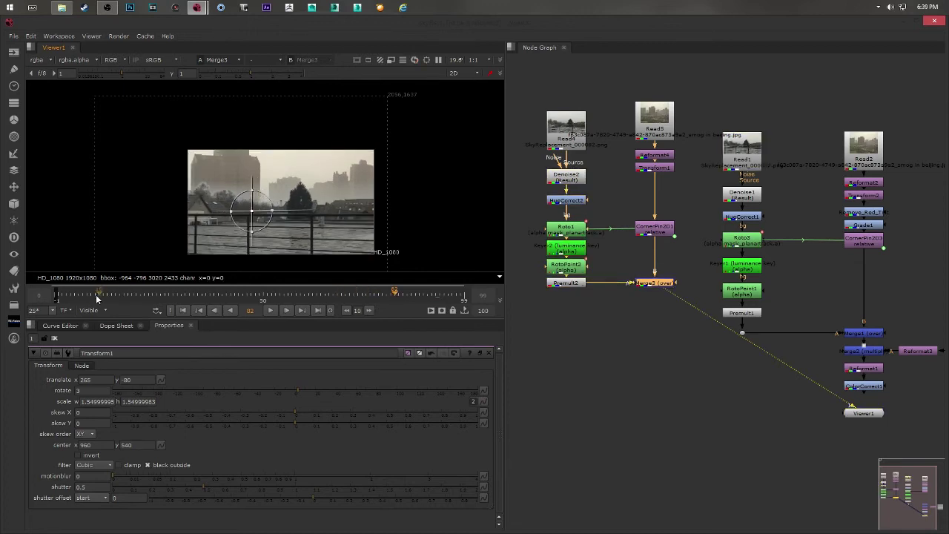
click(58, 295)
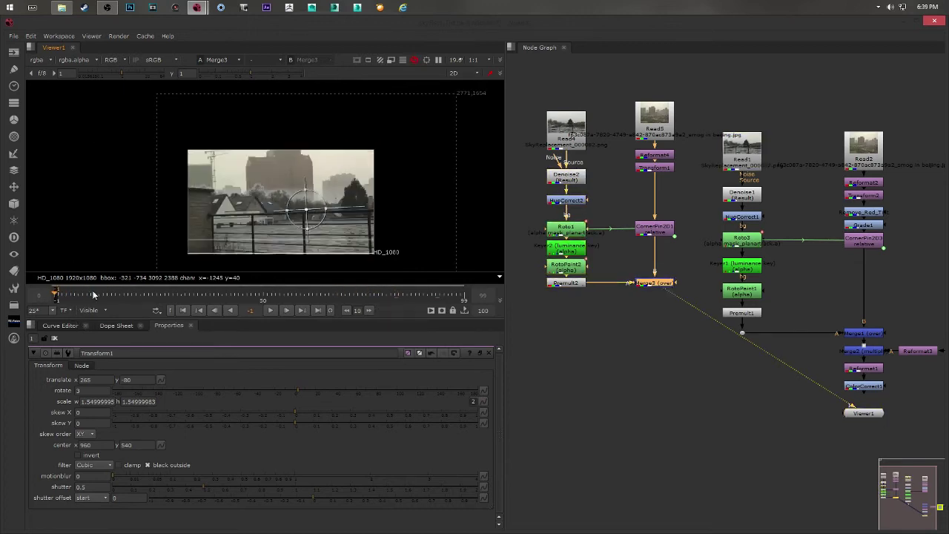
click(60, 295)
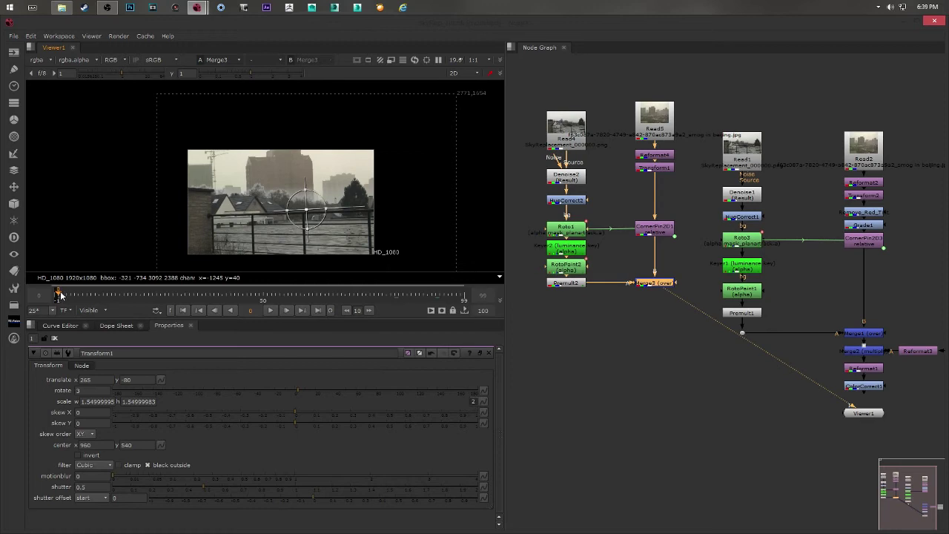
drag(60, 295, 468, 311)
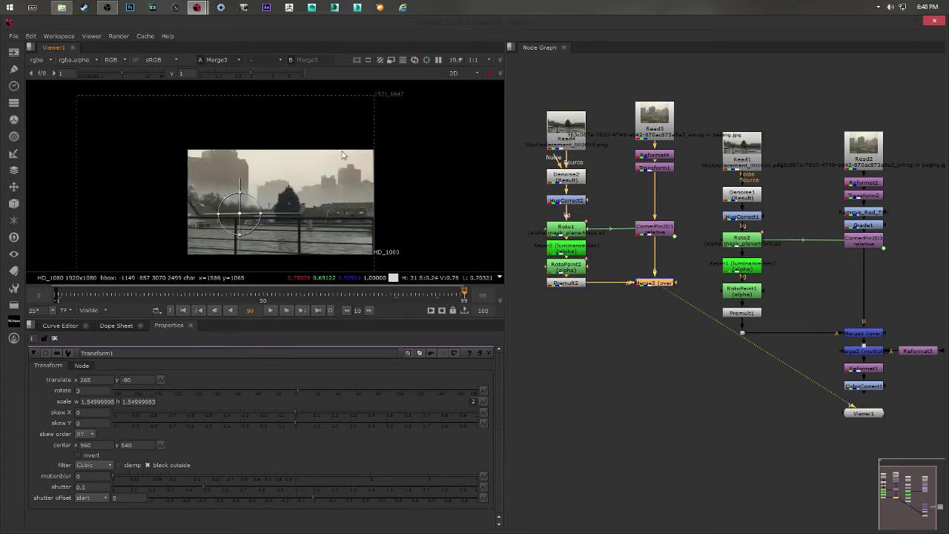
middle_drag(123, 175, 143, 175)
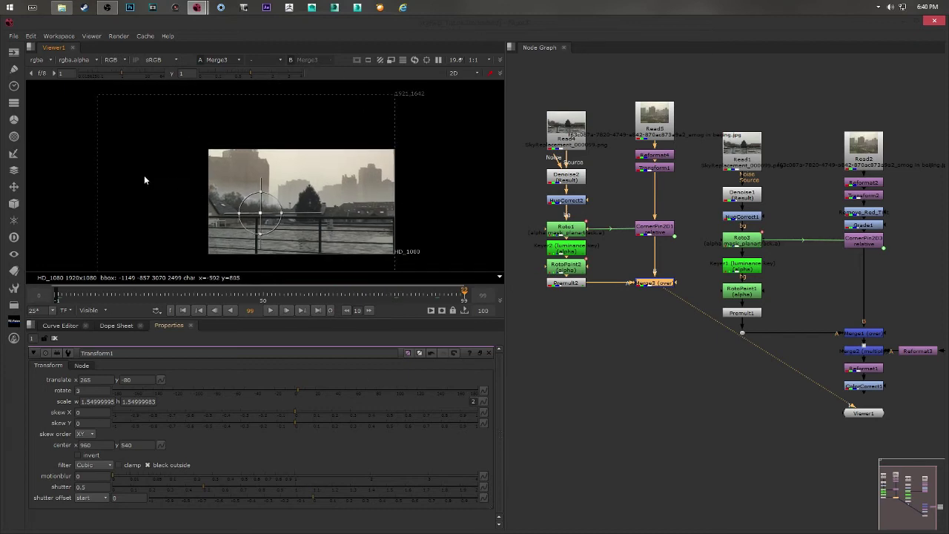
middle_drag(359, 160, 345, 172)
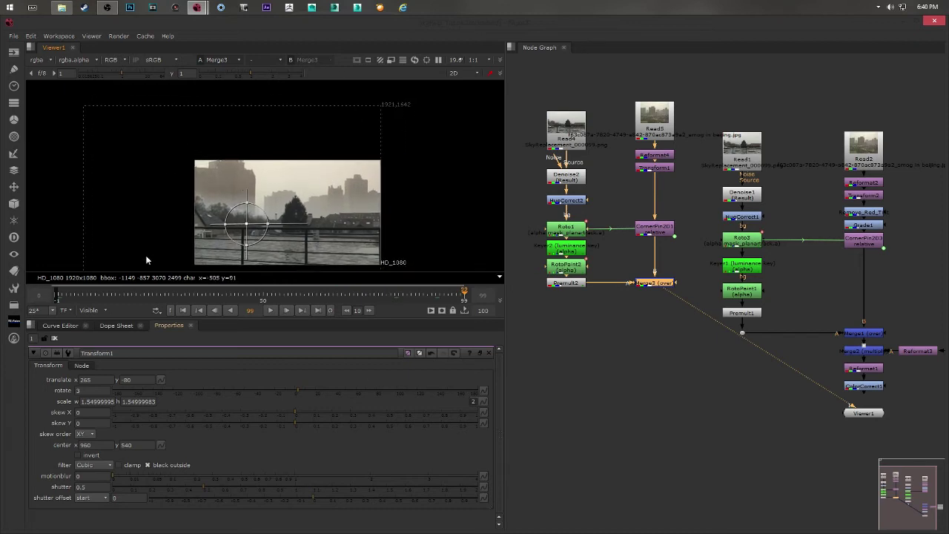
drag(463, 294, 87, 294)
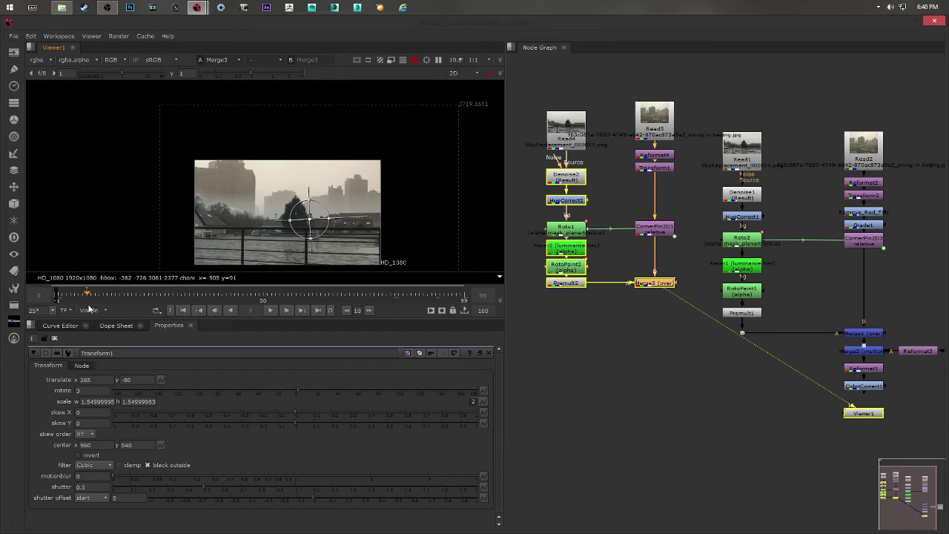
click(219, 295)
Copy the Remove_Red_Tint node from the original sky branch and insert the copy below Transform1.
middle_drag(872, 210, 828, 252)
click(815, 237)
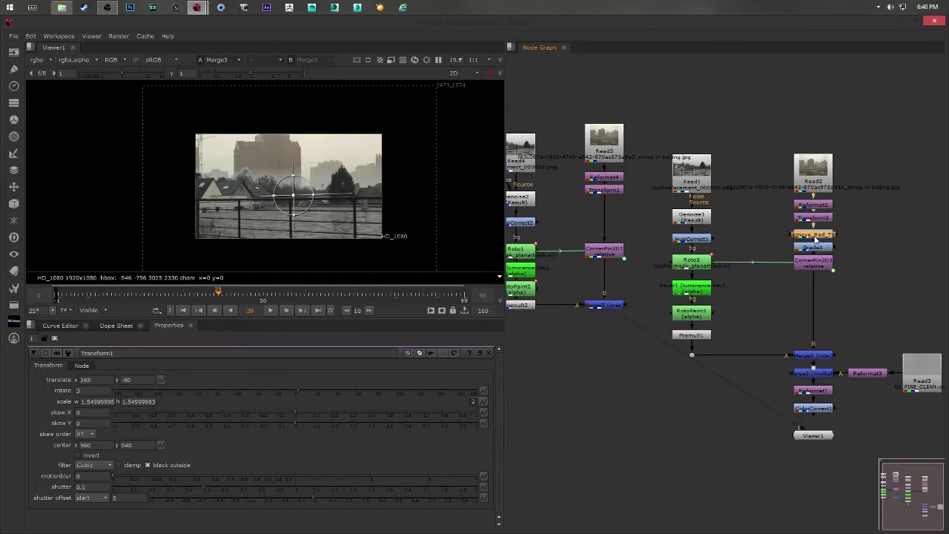
double_click(815, 236)
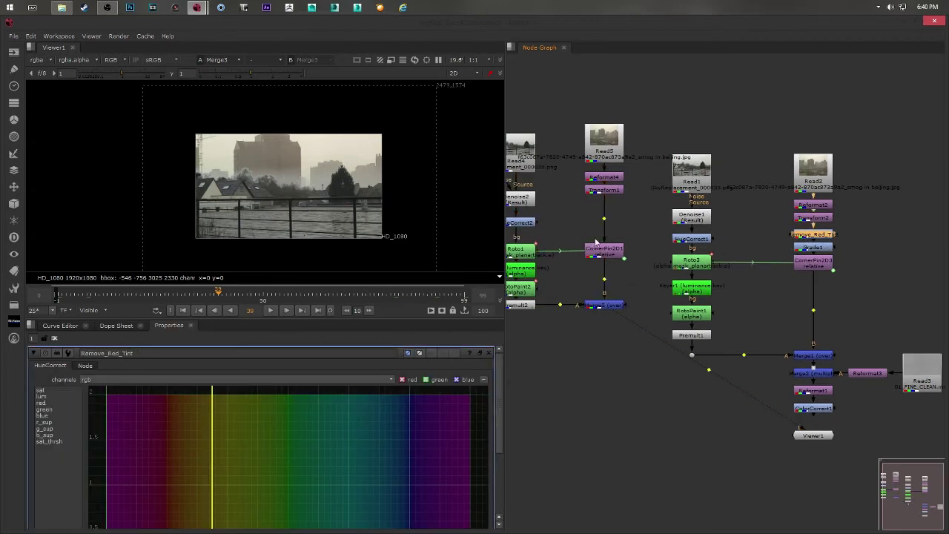
scroll(251, 166, up, 3)
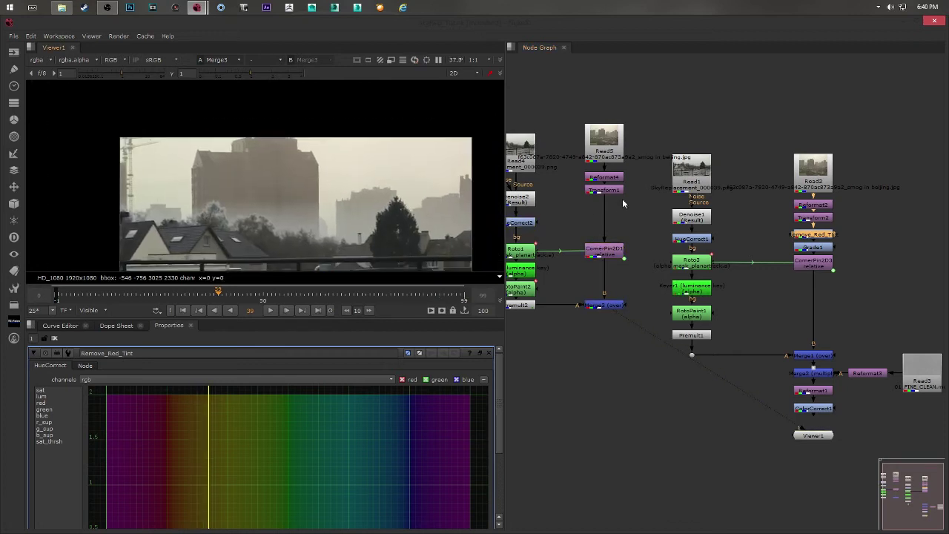
click(592, 193)
key(ctrl+v)
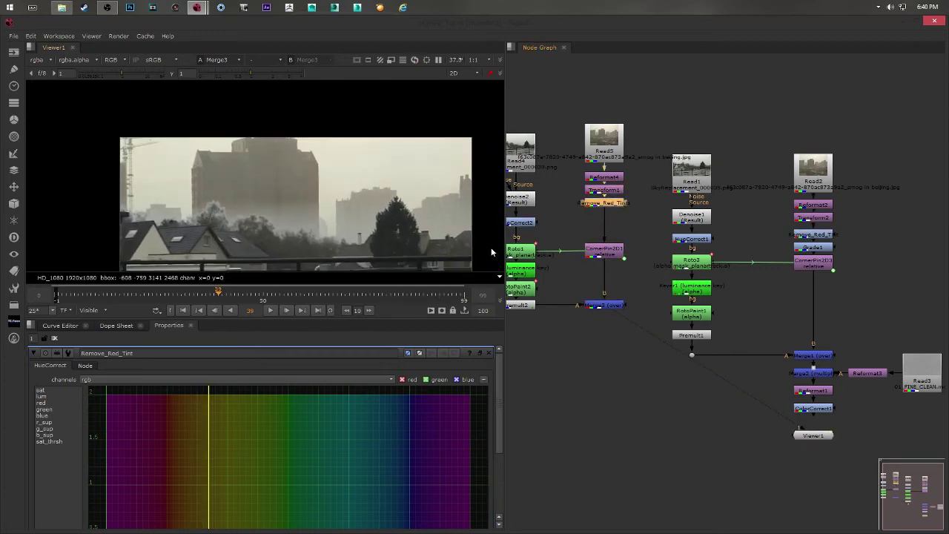
middle_drag(391, 238, 353, 195)
middle_drag(615, 238, 634, 233)
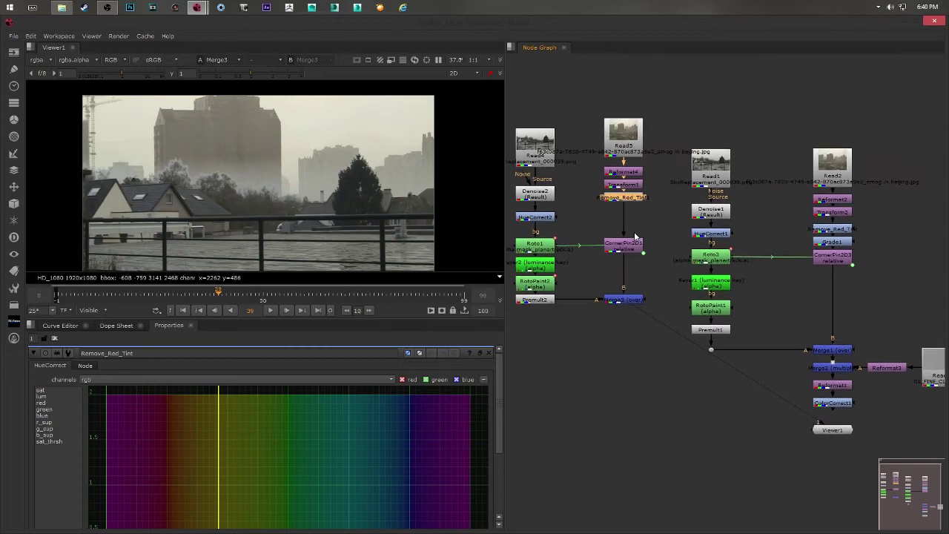
Compare the settings of Premult2 and RotoPaint2 with Premult1 and RotoPaint1 in the original branch.
middle_drag(554, 257, 585, 272)
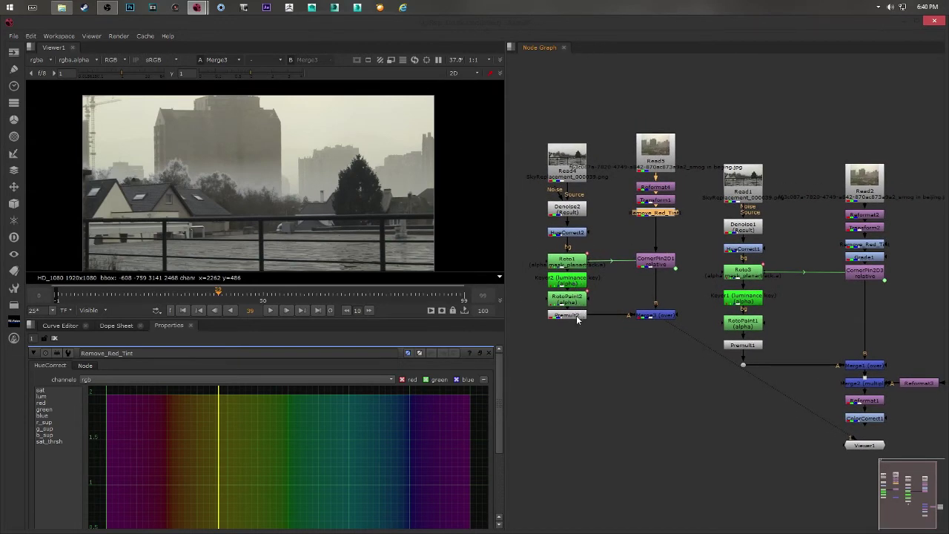
click(577, 317)
click(739, 345)
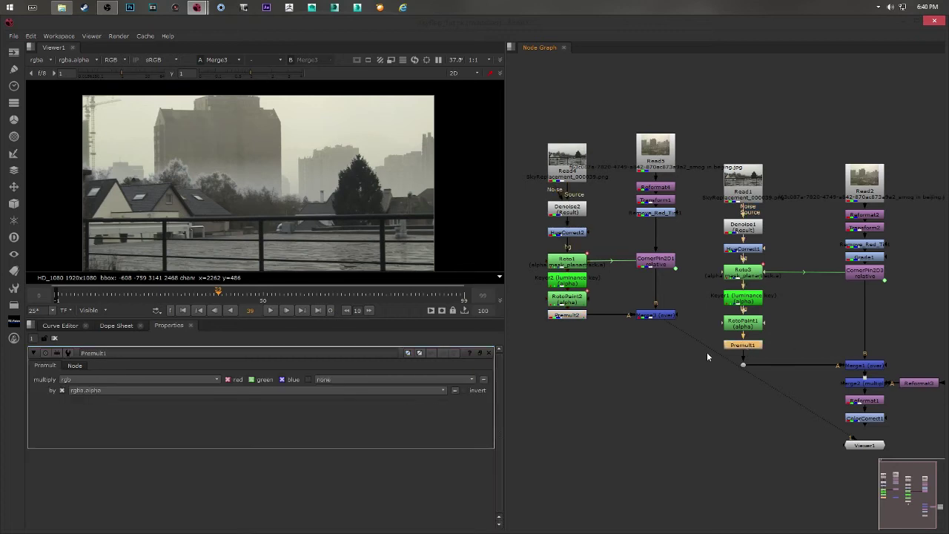
click(576, 316)
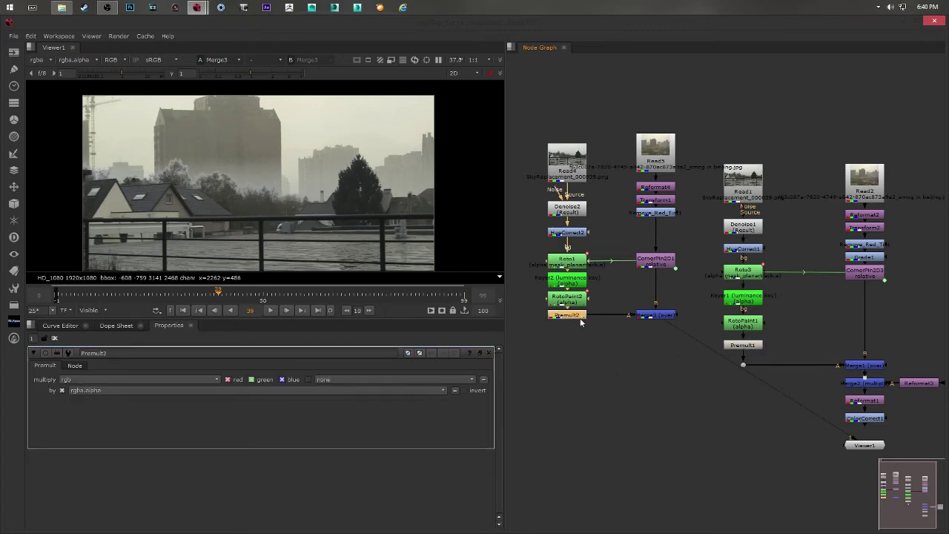
click(566, 303)
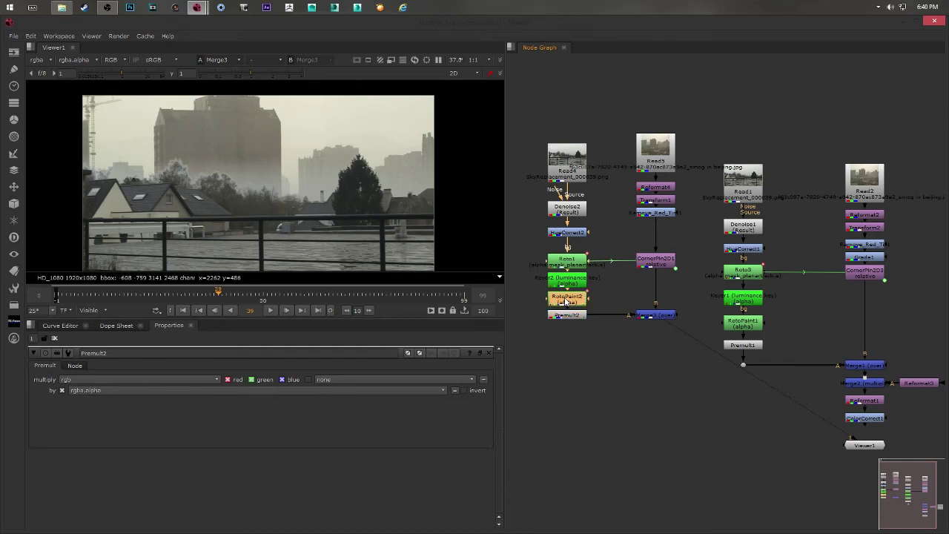
double_click(747, 325)
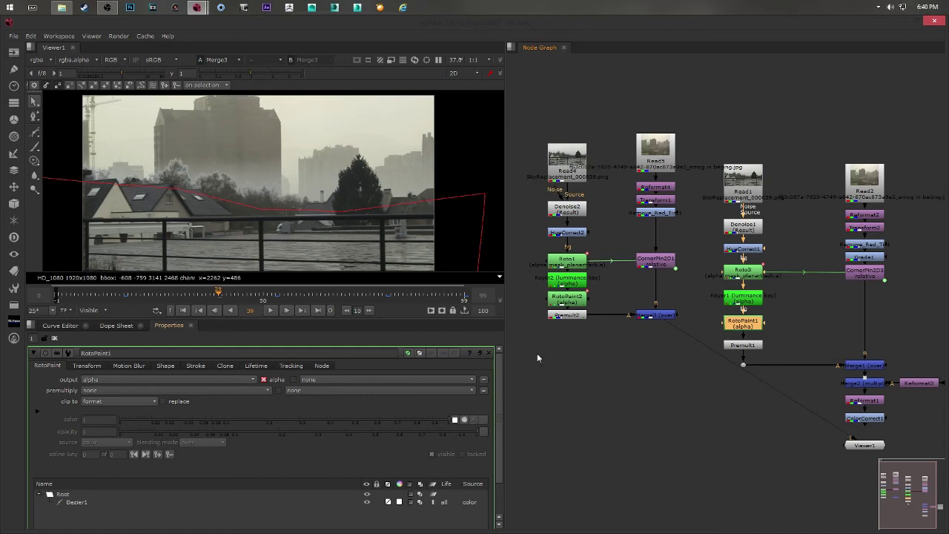
double_click(567, 299)
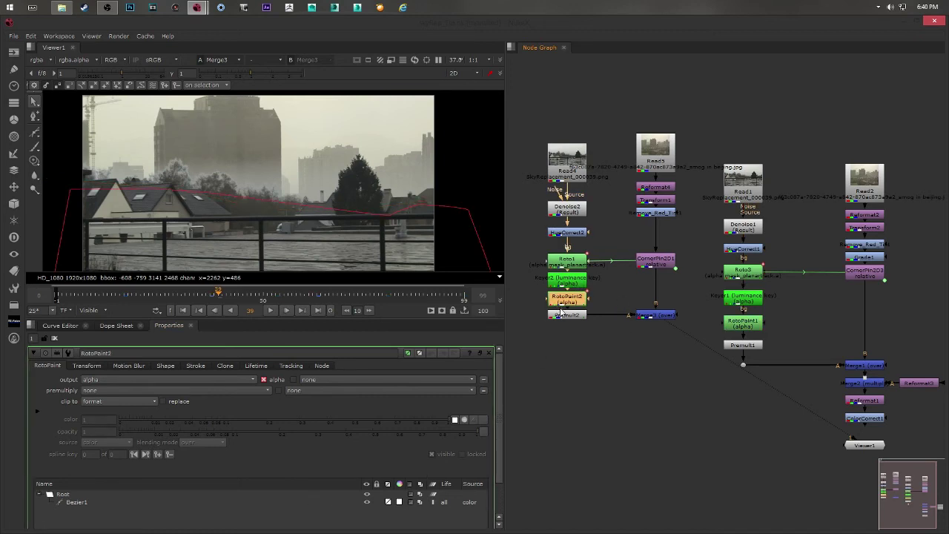
Check Roto1 and the rooftop edges in the new branch, and raise Keyer2's range handle B to about 0.81.
double_click(575, 268)
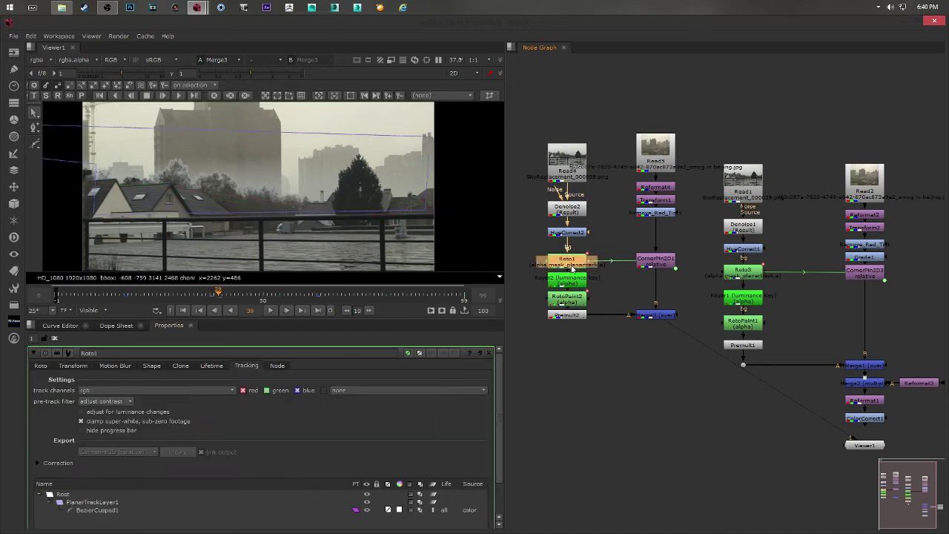
click(569, 315)
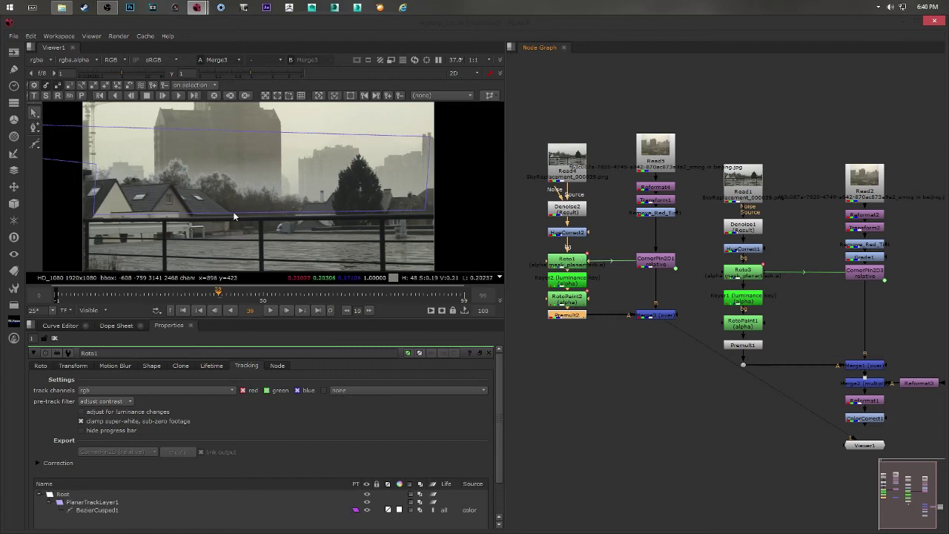
scroll(191, 197, up, 3)
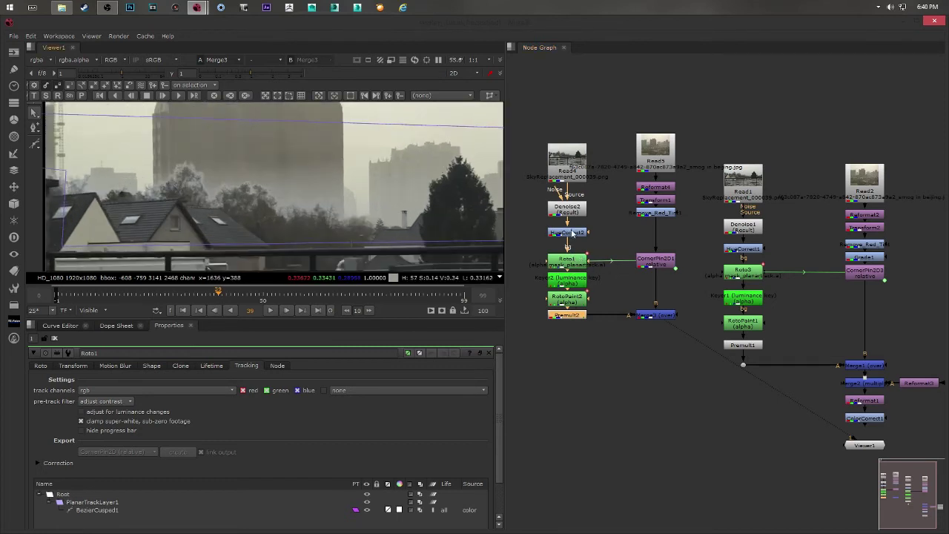
click(576, 265)
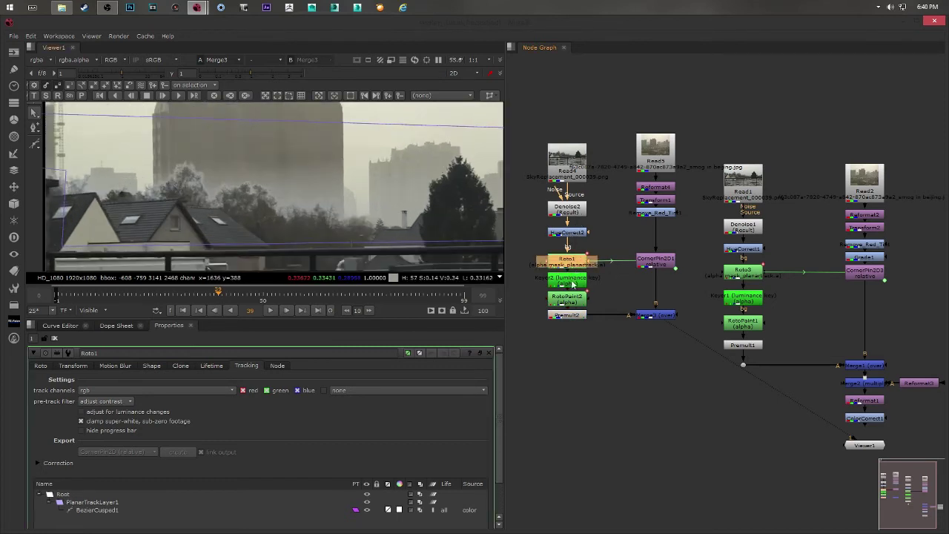
click(569, 286)
double_click(568, 285)
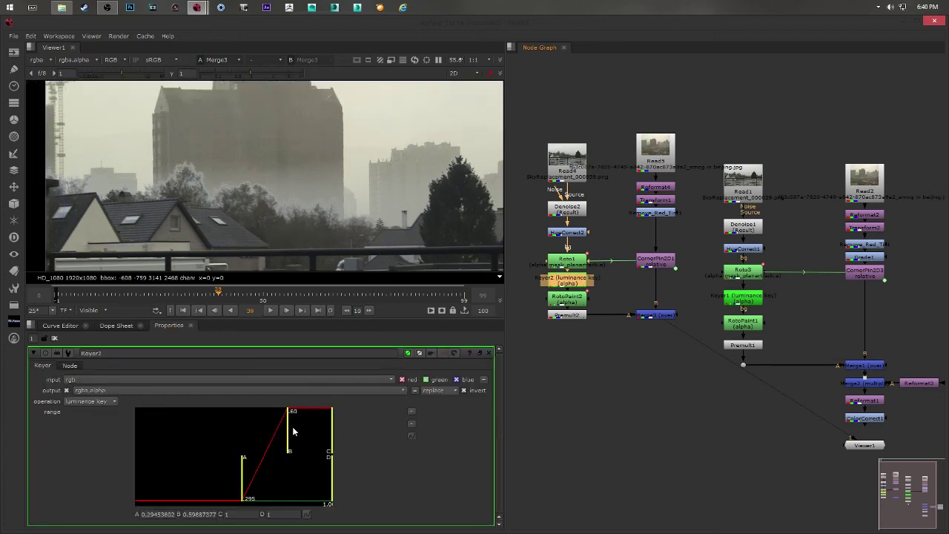
drag(293, 432, 314, 440)
scroll(327, 210, down, 2)
middle_drag(352, 199, 350, 198)
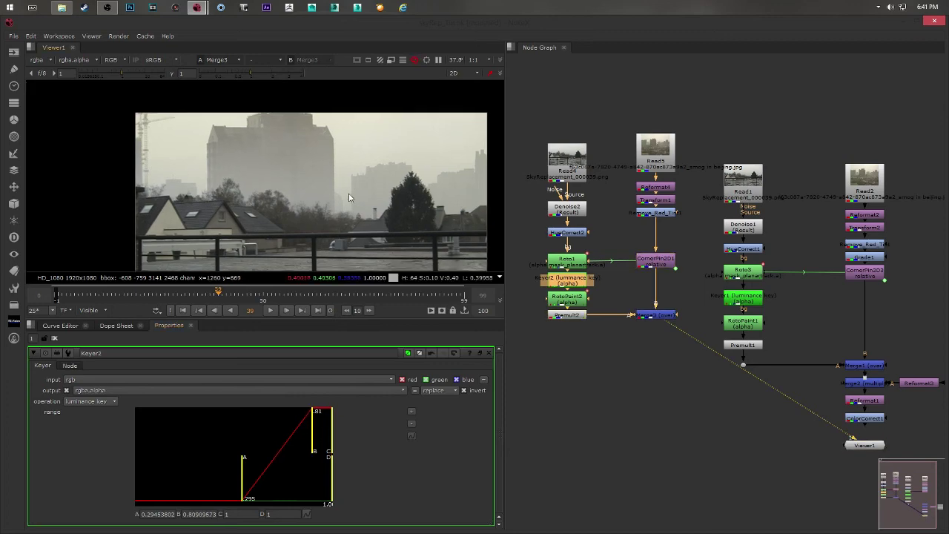
scroll(349, 197, down, 1)
Move Viewer1 below Merge3 so it sits under the new branch.
middle_drag(629, 279, 622, 279)
middle_drag(744, 180, 688, 169)
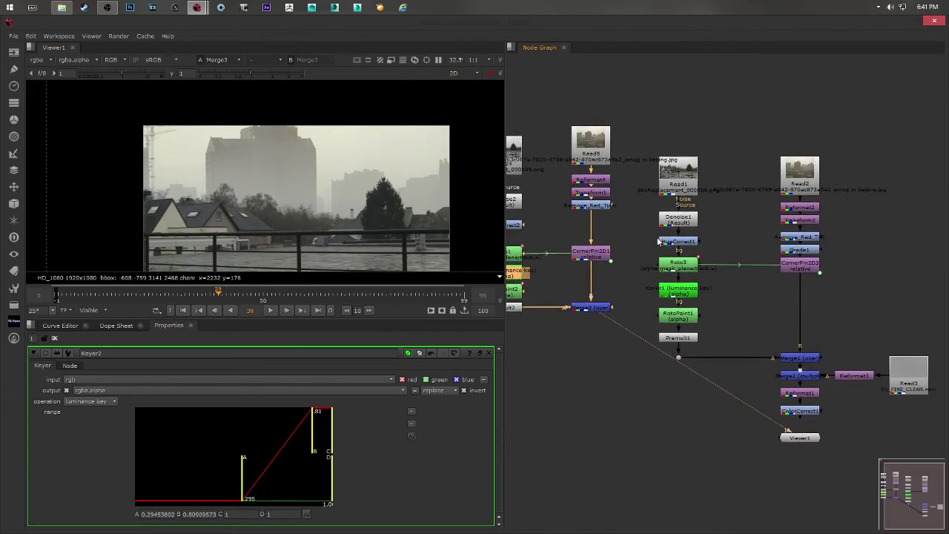
middle_drag(565, 222, 616, 213)
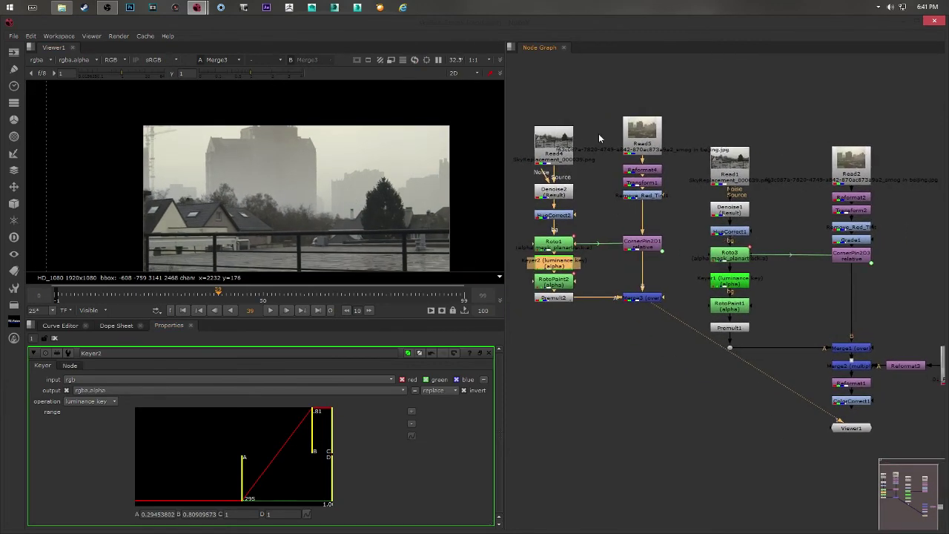
middle_drag(697, 173, 650, 178)
middle_drag(598, 305, 630, 280)
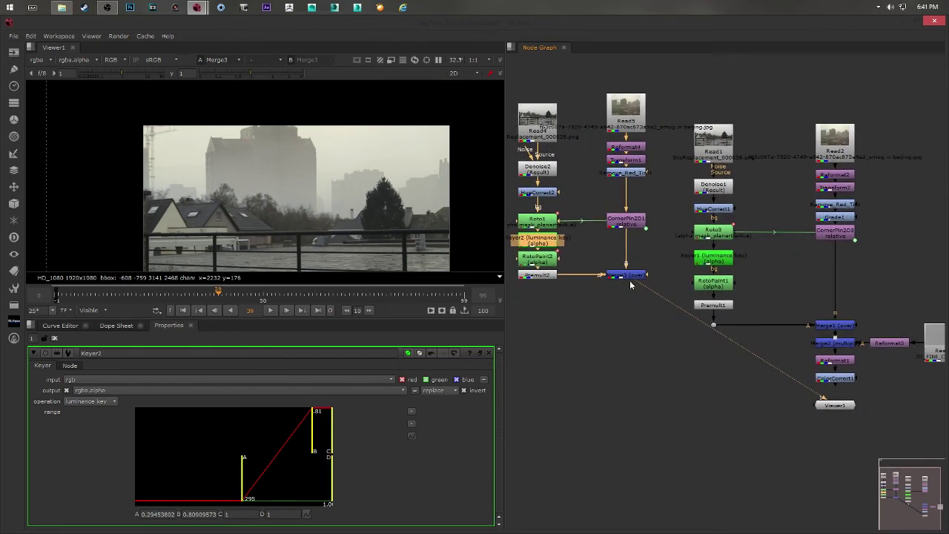
drag(844, 408, 651, 405)
Examine Grade1's settings and output in the original sky branch, and display the Merge1 composite.
middle_drag(736, 248, 734, 273)
click(719, 260)
click(838, 258)
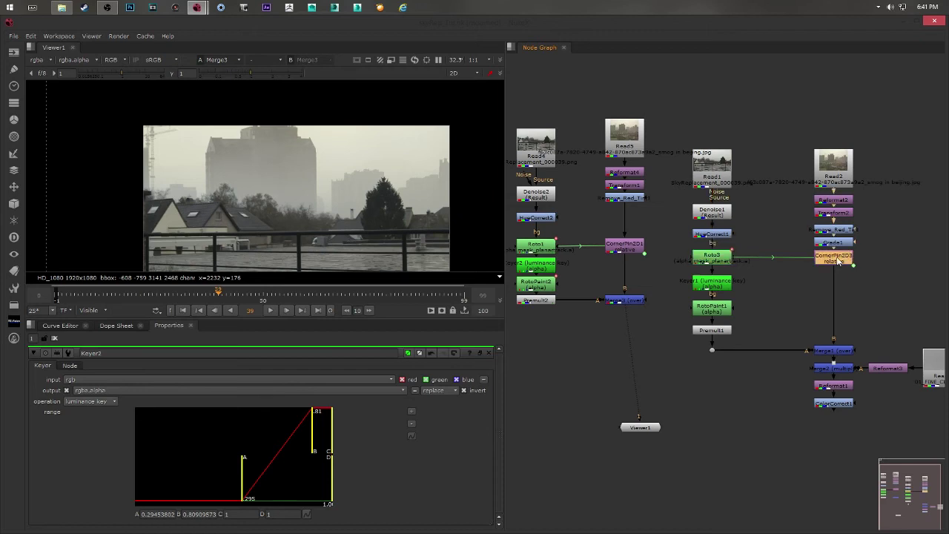
middle_drag(833, 216, 837, 218)
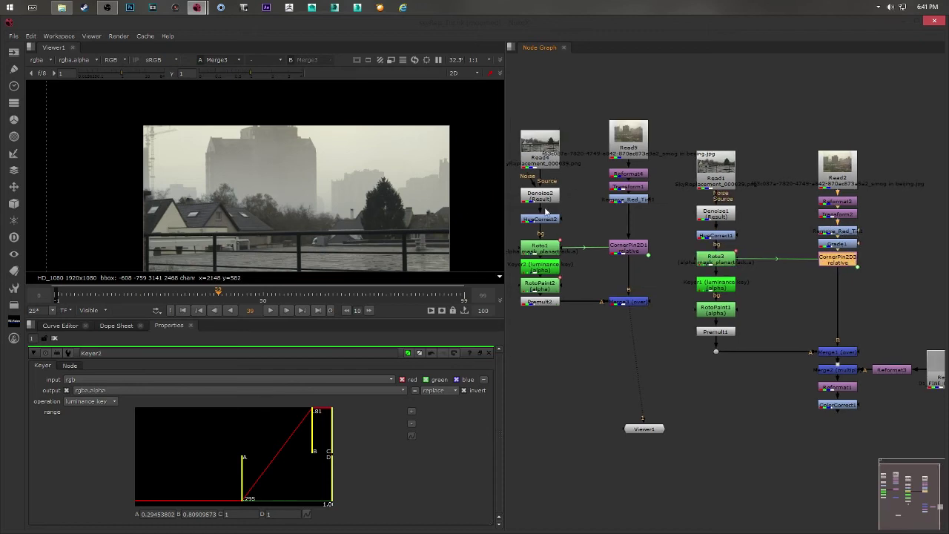
click(848, 244)
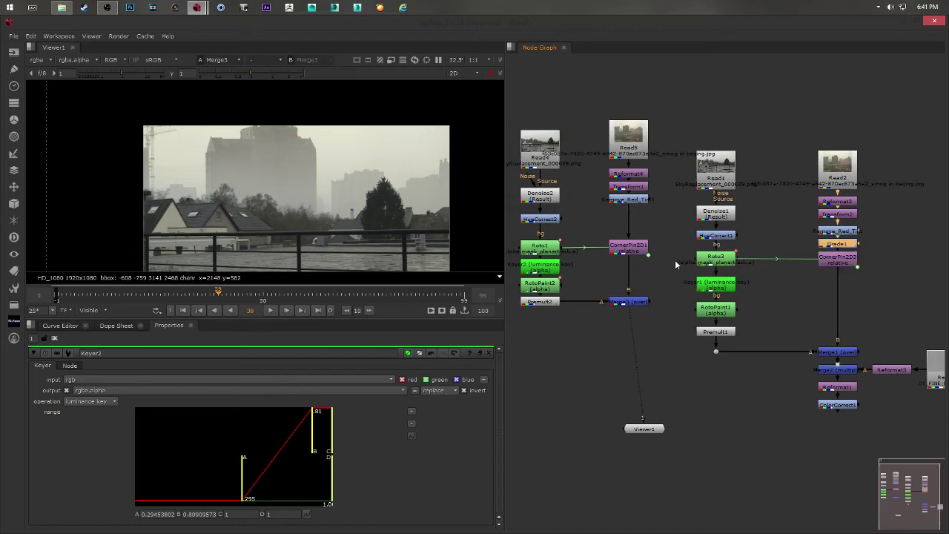
double_click(837, 245)
key(1)
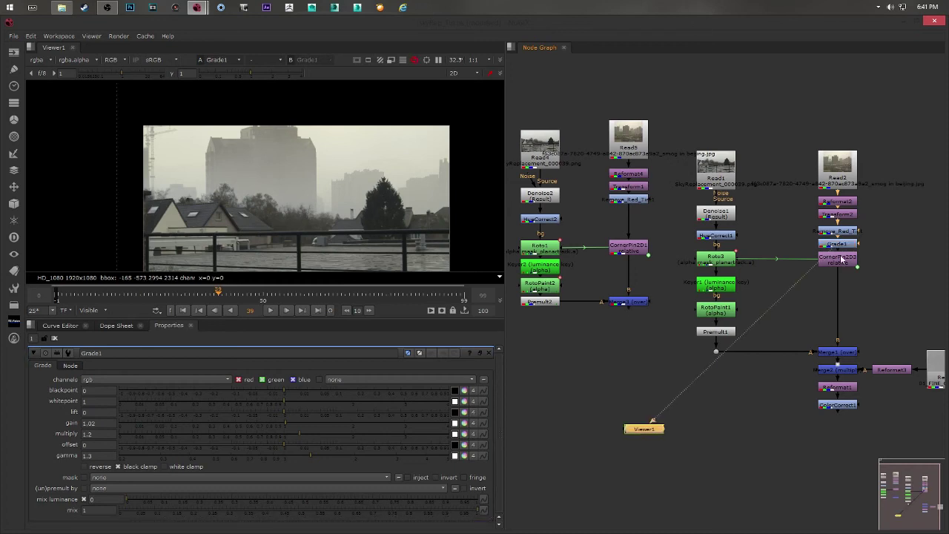
click(823, 350)
key(1)
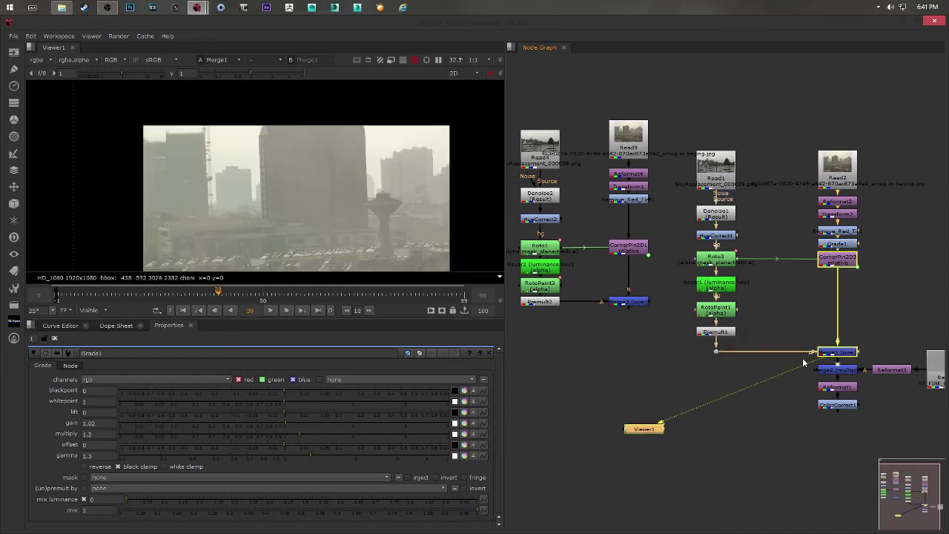
Disable and re-enable Grade1 repeatedly to compare the composite's sky with and without the grade.
click(826, 245)
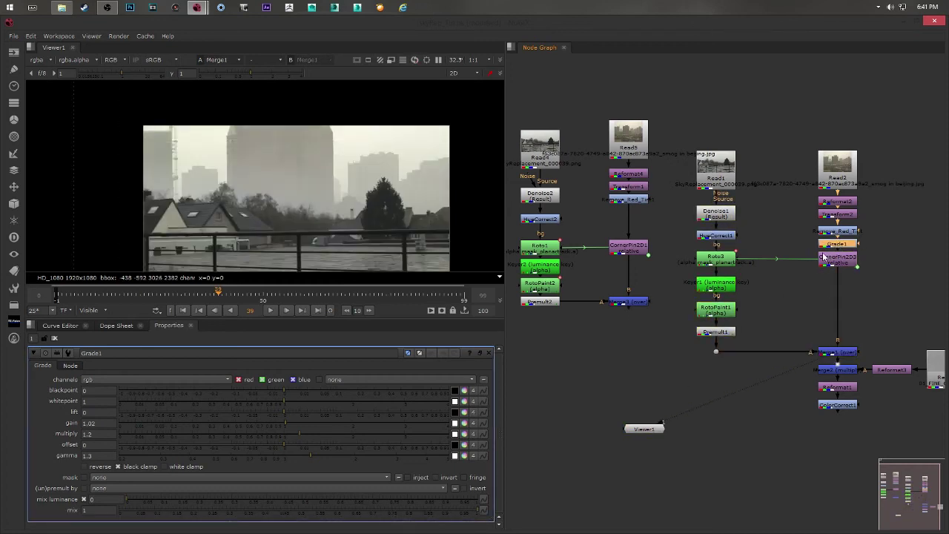
key(d)
key(d)
key(d)
key(d)
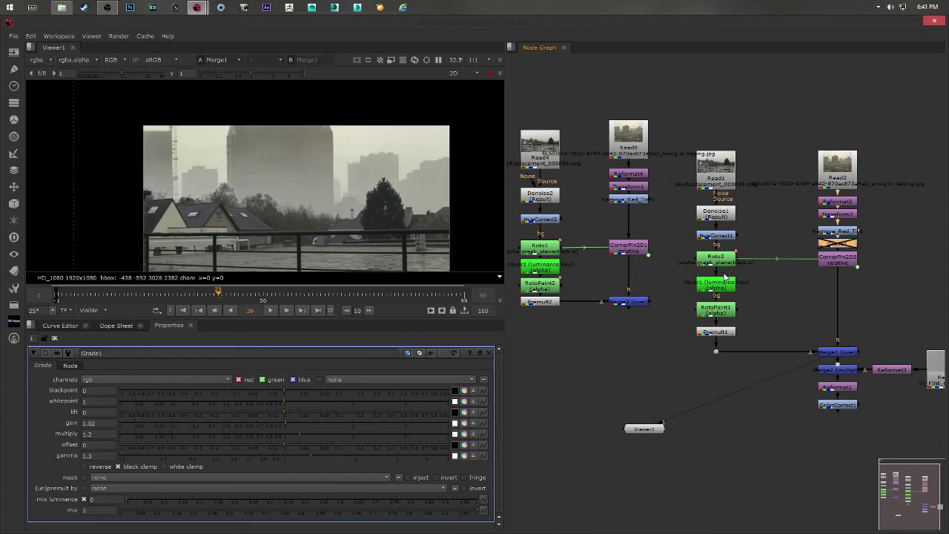
key(d)
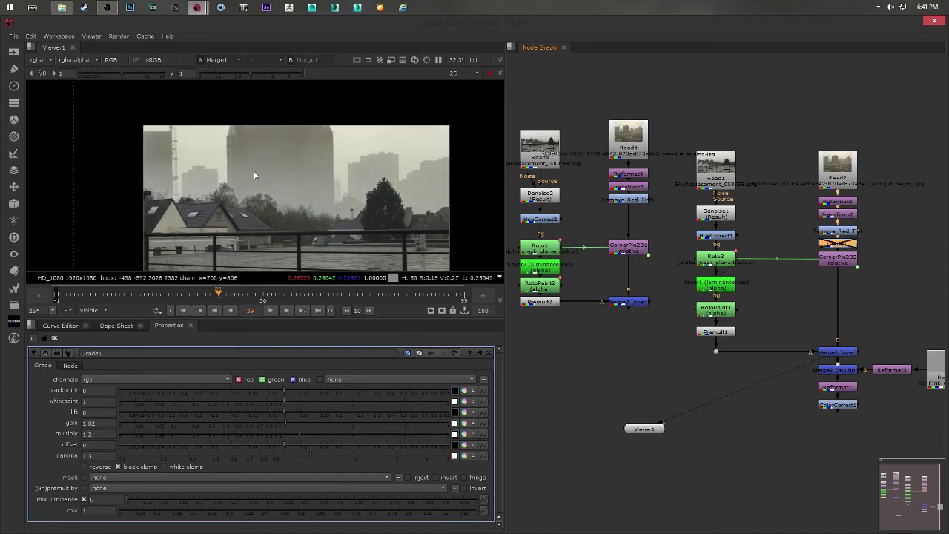
key(d)
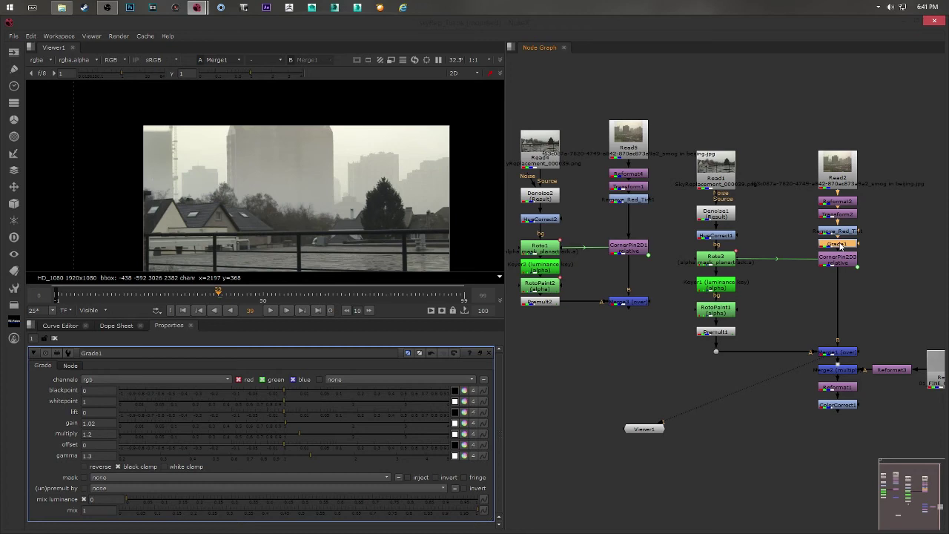
Insert a copy of Grade1 below the new branch's Remove_Red_Tint, set multiply 1.15 and gamma 1.13, and view Merge3.
click(629, 198)
key(ctrl+v)
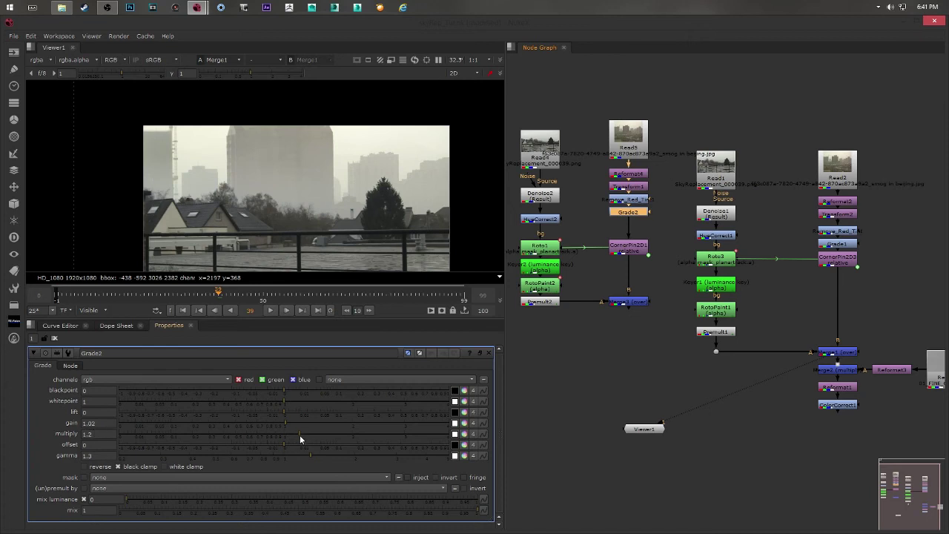
mouse_move(301, 437)
mouse_down()
mouse_move(287, 435)
mouse_move(303, 455)
mouse_move(298, 433)
mouse_move(308, 432)
mouse_move(278, 435)
mouse_move(296, 434)
mouse_move(299, 456)
mouse_move(289, 456)
mouse_up()
click(629, 302)
key(1)
middle_drag(641, 248, 635, 256)
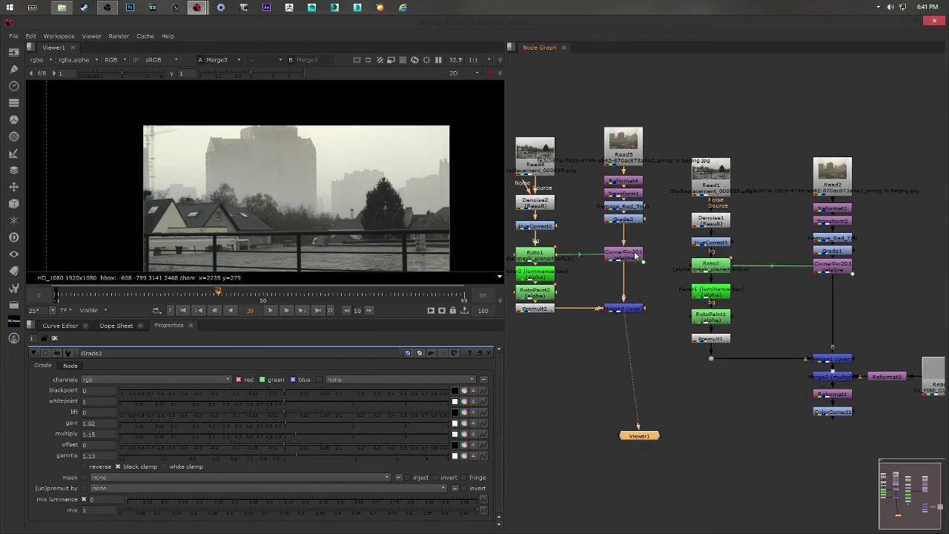
Move Reformat1 and ColorCorrect1 down together to leave a gap below Merge2 in the original branch.
middle_drag(830, 273, 773, 237)
middle_drag(728, 297, 779, 287)
middle_drag(585, 129, 711, 163)
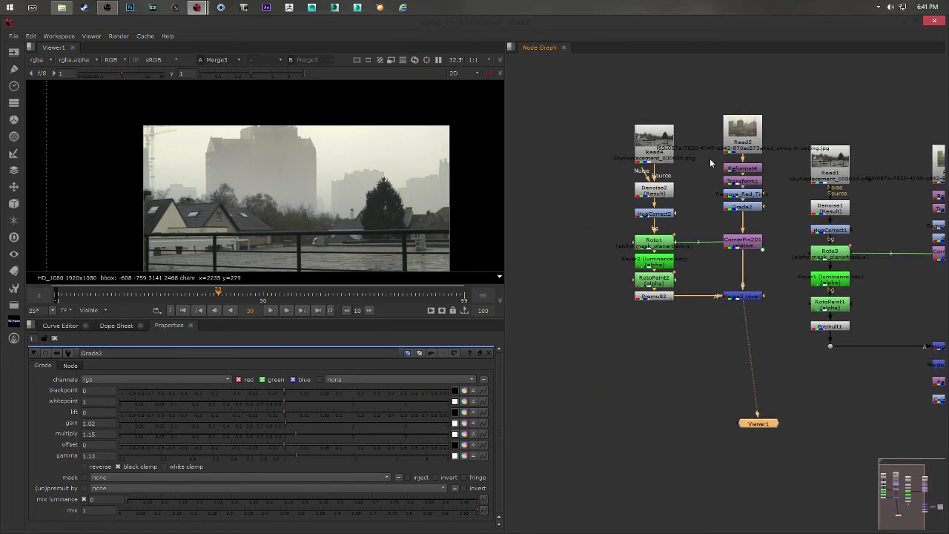
drag(615, 84, 718, 319)
drag(747, 294, 678, 288)
middle_drag(781, 305, 591, 252)
click(767, 297)
click(773, 315)
middle_drag(814, 353, 763, 338)
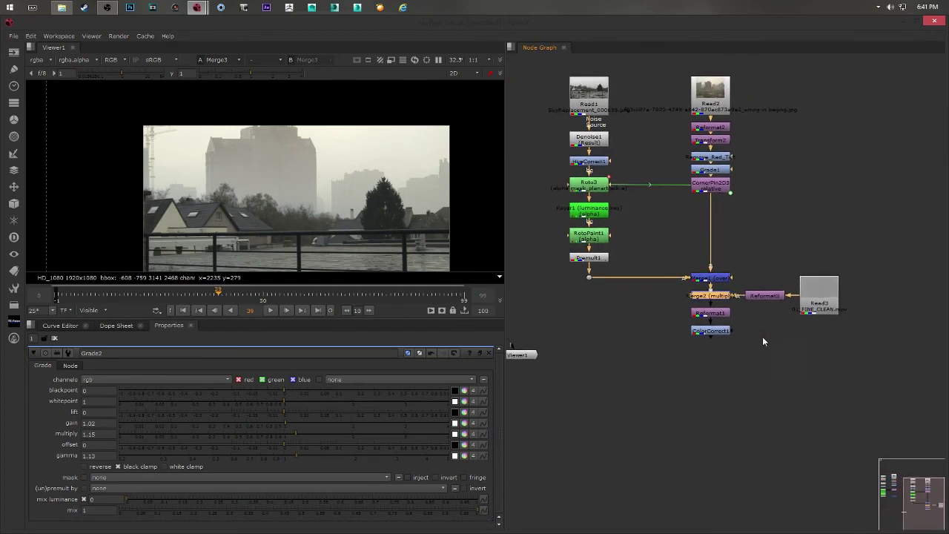
drag(759, 367, 681, 310)
drag(710, 312, 710, 384)
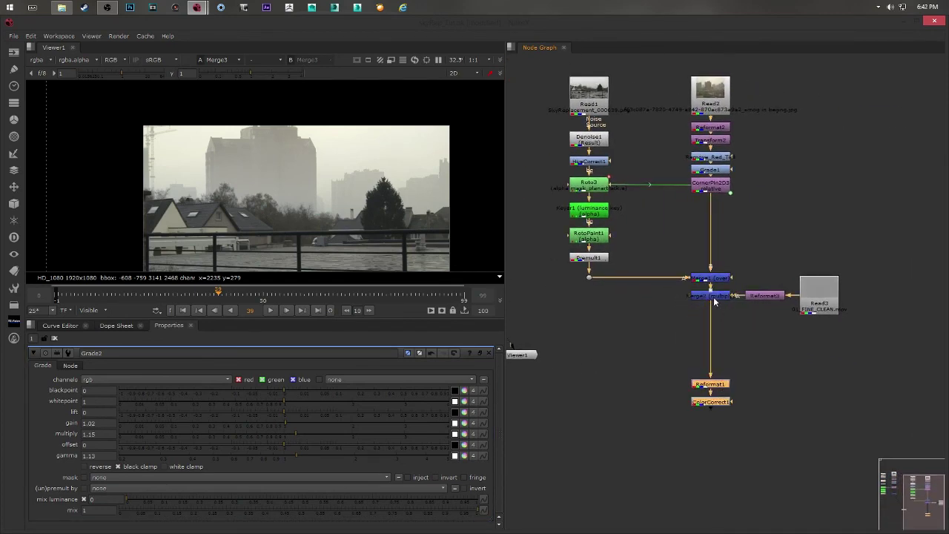
Move Merge2 and Reformat3 slightly down from Merge1, and realign Read3 beside Reformat3.
drag(833, 342, 713, 314)
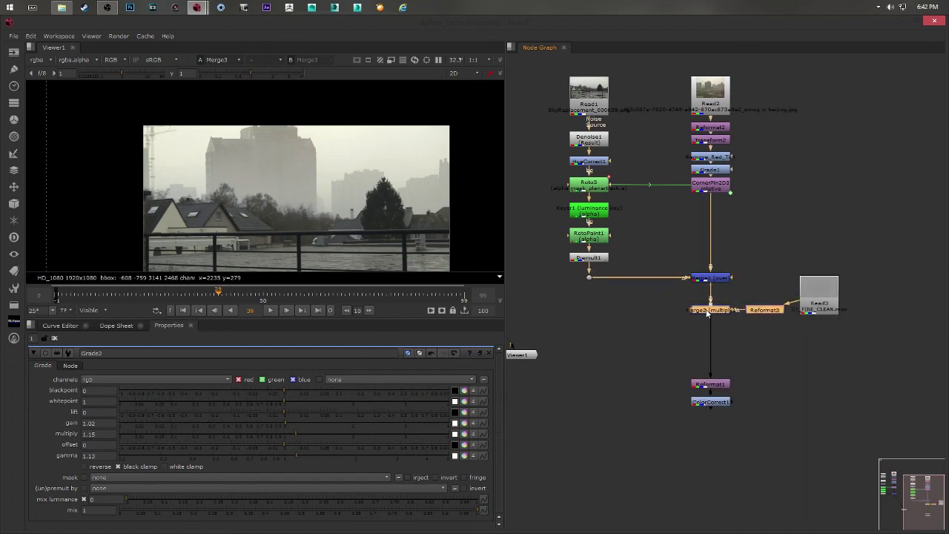
middle_drag(727, 323, 712, 326)
click(764, 324)
drag(806, 297, 828, 314)
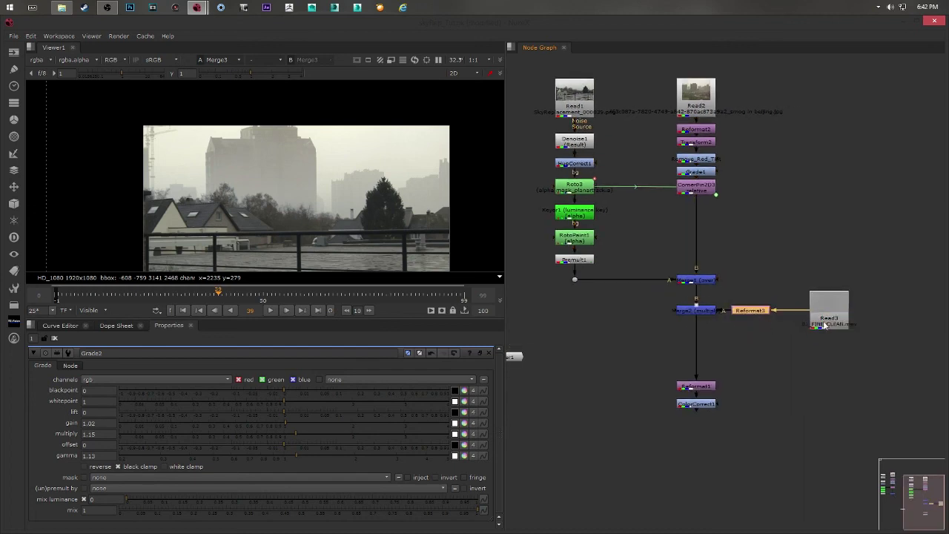
View the FINE_CLEAN grain clip from Read3 and compare it with the output of Reformat3.
middle_drag(828, 315, 737, 304)
drag(736, 304, 735, 304)
key(1)
click(715, 337)
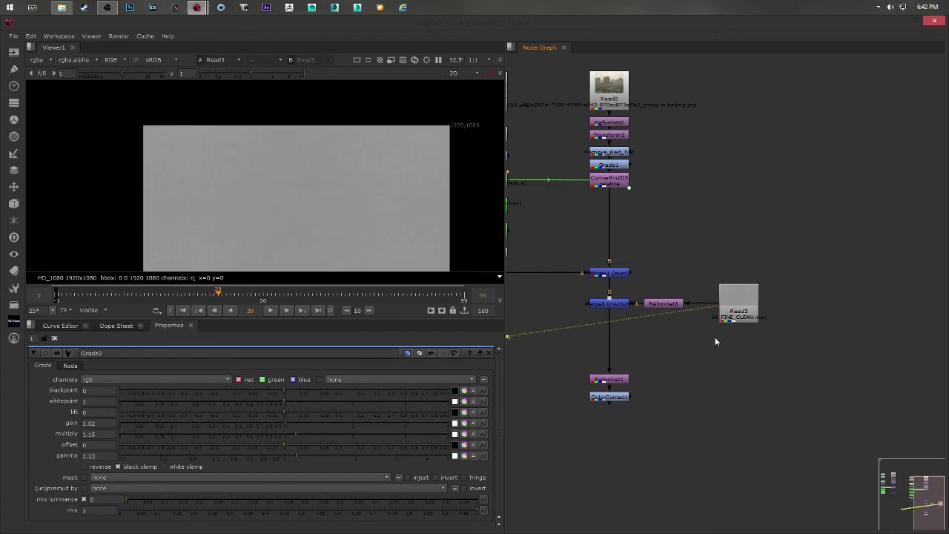
middle_drag(367, 208, 316, 162)
middle_drag(192, 147, 203, 178)
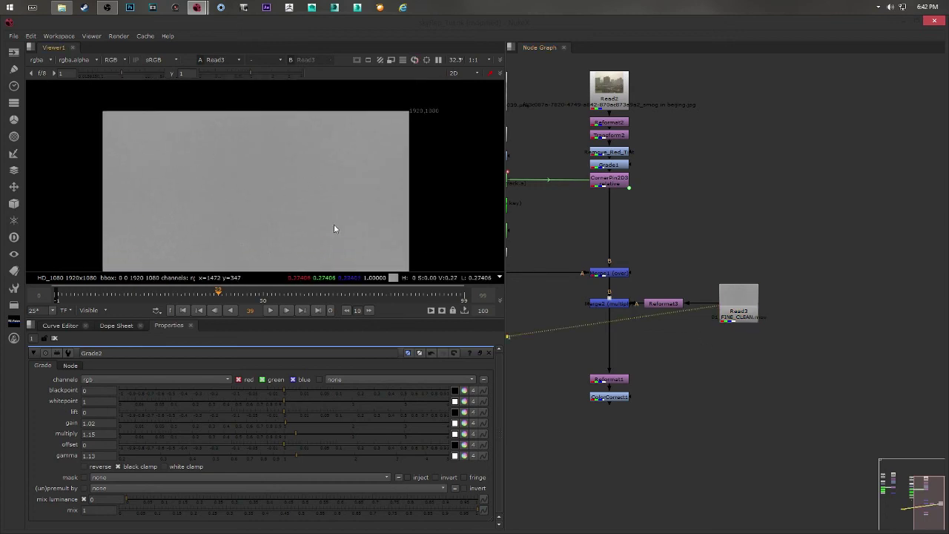
middle_drag(378, 196, 393, 155)
middle_drag(333, 183, 320, 209)
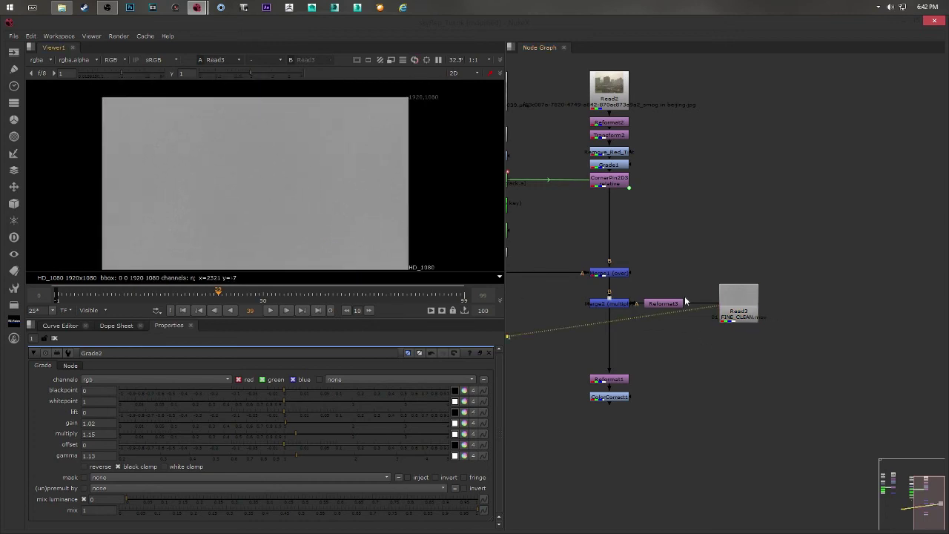
drag(666, 303, 676, 306)
key(1)
click(659, 279)
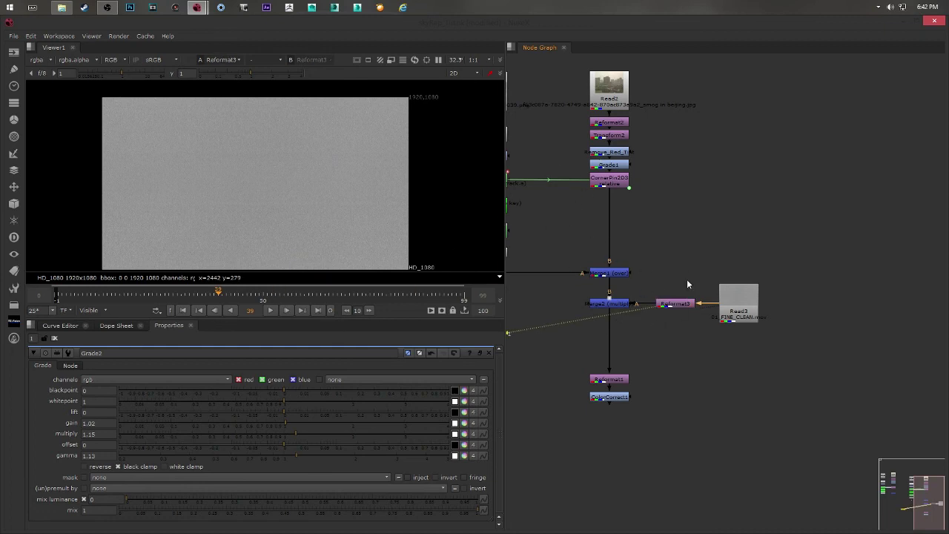
Open Merge2's settings to examine the operation and mix used to combine the grain with the composite.
middle_drag(687, 280, 722, 278)
click(640, 307)
middle_drag(621, 279, 708, 275)
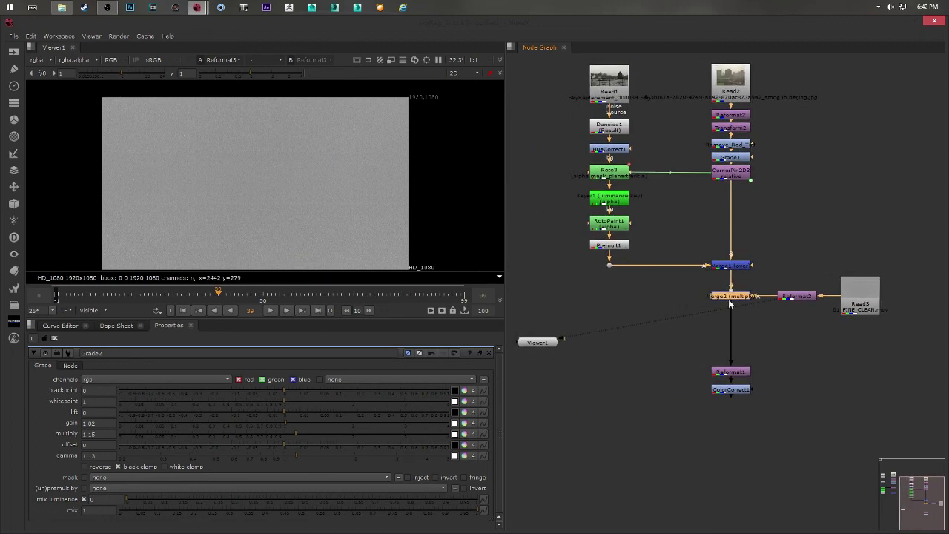
double_click(733, 297)
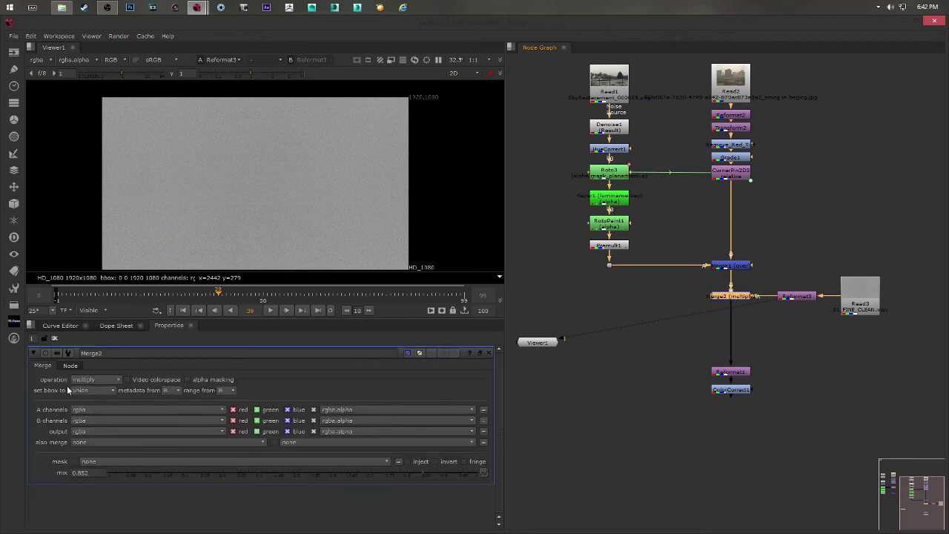
middle_drag(638, 226, 689, 264)
Place Viewer1 below Read3, and space ColorCorrect1 and Reformat1 farther apart at the end of the original branch.
drag(524, 330, 869, 357)
drag(714, 377, 708, 399)
drag(714, 359, 714, 346)
middle_drag(666, 169, 653, 220)
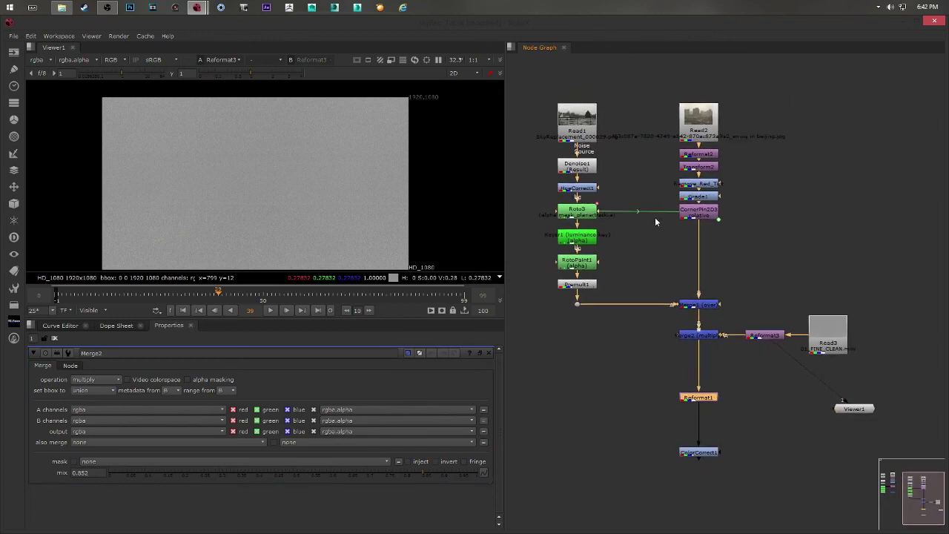
Move ColorCorrect1 slightly closer to Reformat1 and view its color-corrected output.
middle_drag(604, 106, 638, 263)
middle_drag(660, 338, 729, 237)
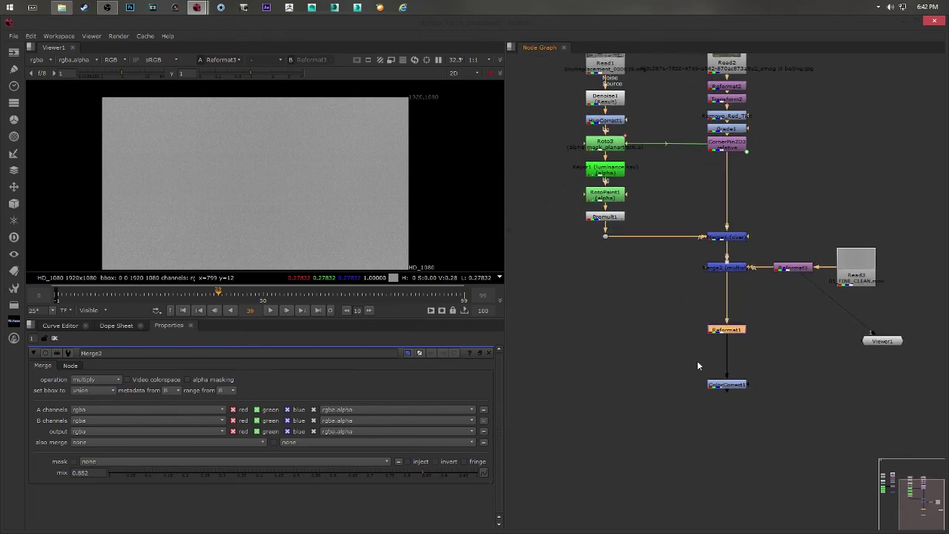
middle_drag(364, 166, 352, 138)
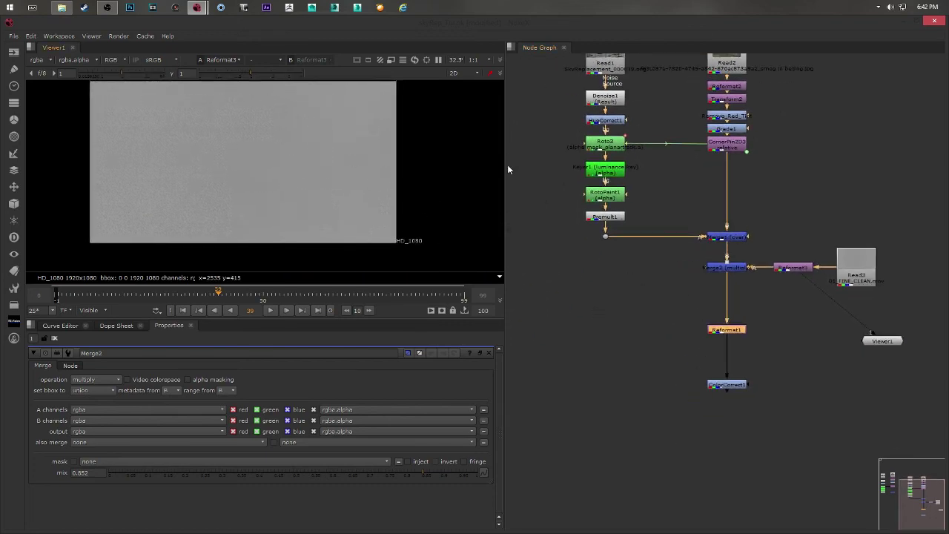
drag(738, 386, 739, 371)
key(1)
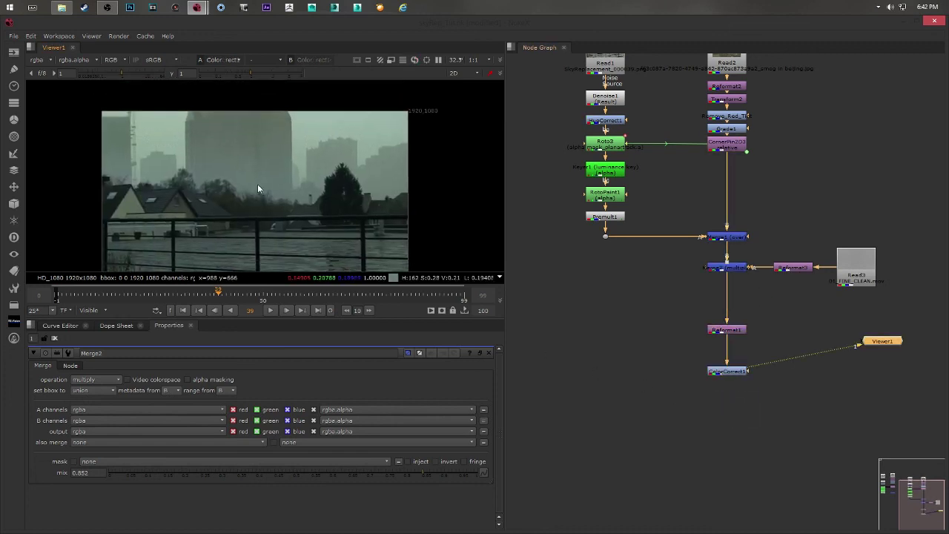
Open ColorCorrect1's settings and examine its master saturation, contrast, gamma and gain values along with the shadows and midtones sections.
double_click(727, 371)
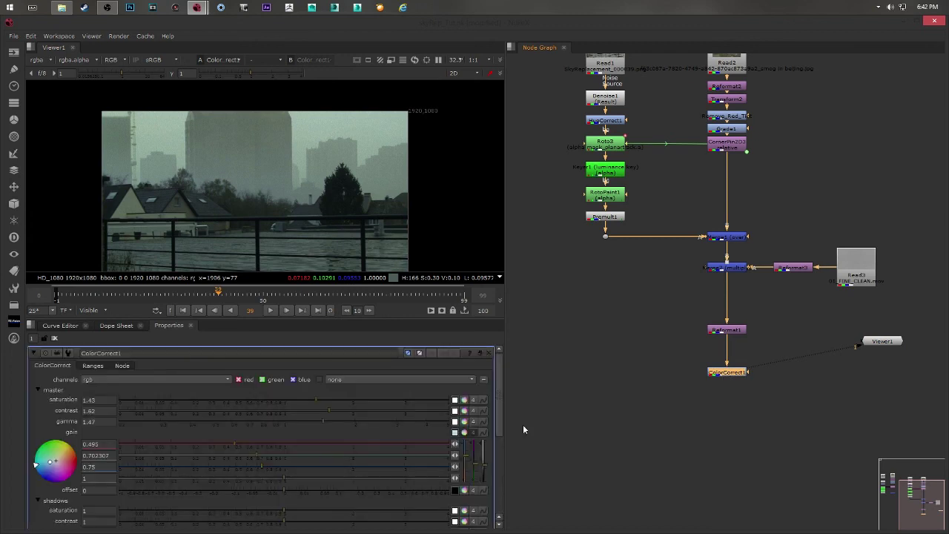
scroll(499, 394, down, 3)
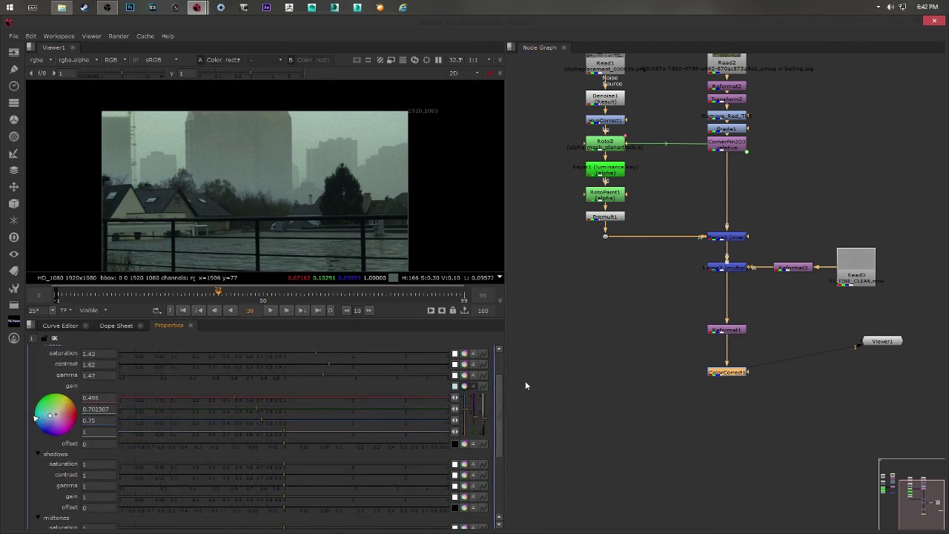
scroll(499, 374, up, 3)
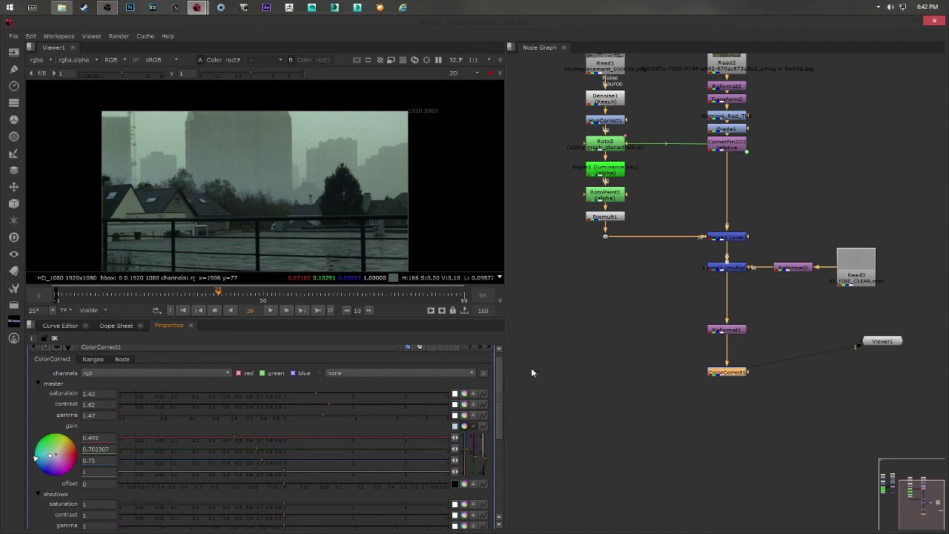
scroll(365, 419, down, 3)
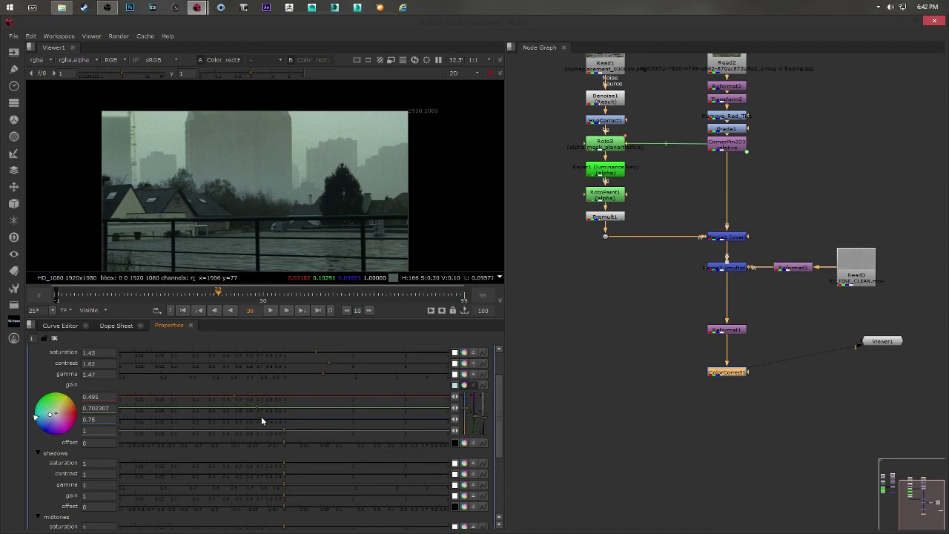
scroll(500, 393, down, 2)
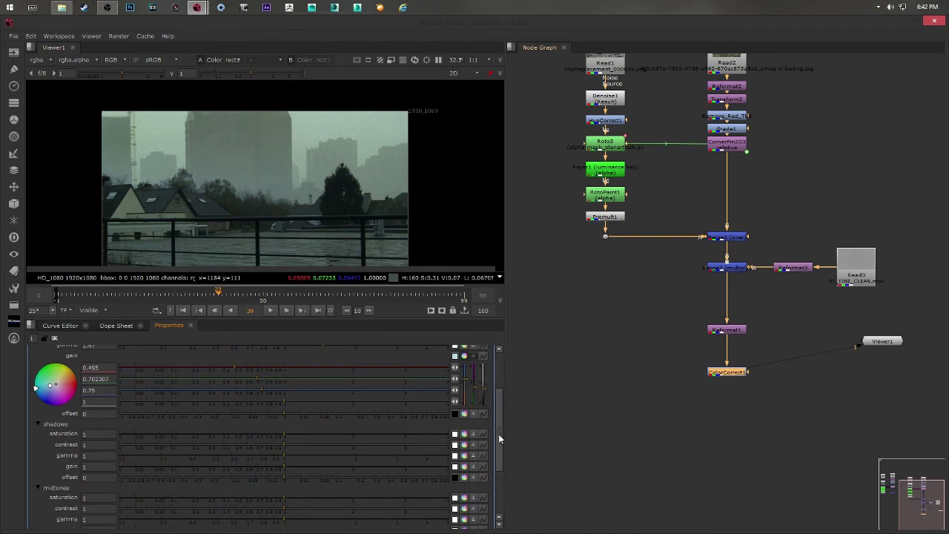
scroll(497, 438, down, 2)
drag(497, 438, 505, 386)
Tidy the end of the original branch by moving Reformat1 and ColorCorrect1 up toward Merge2 and bringing Reformat3 and Read3 in closer beside it.
middle_drag(660, 196, 641, 254)
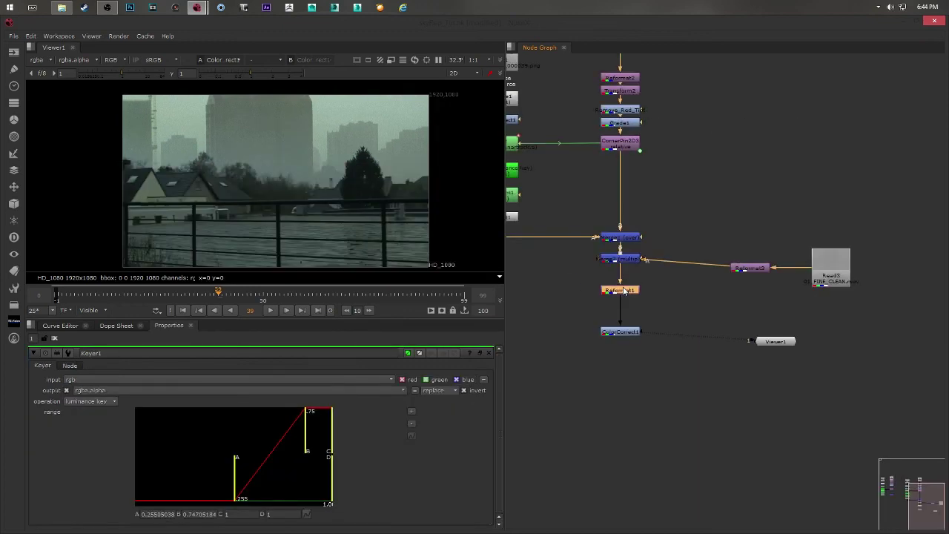
drag(622, 336, 622, 311)
middle_drag(623, 311, 630, 354)
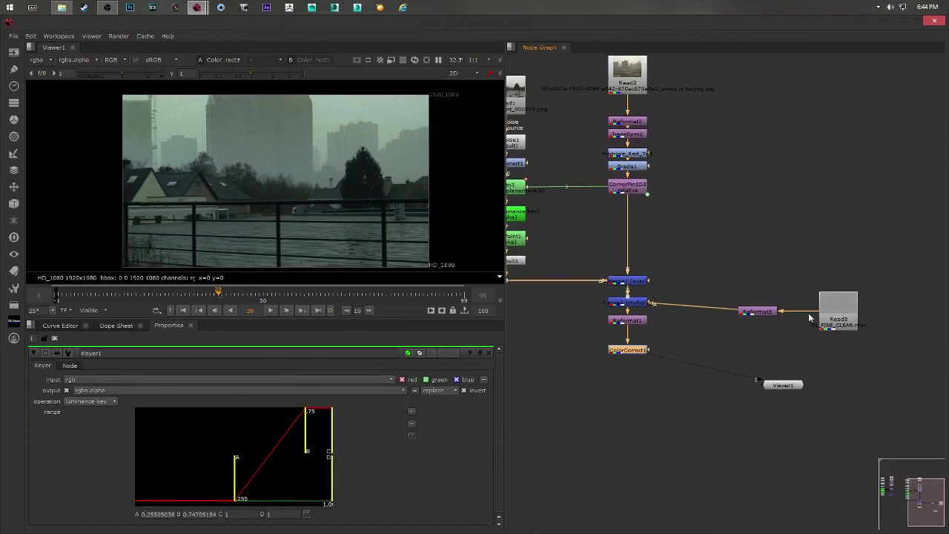
drag(750, 315, 690, 305)
drag(838, 311, 737, 301)
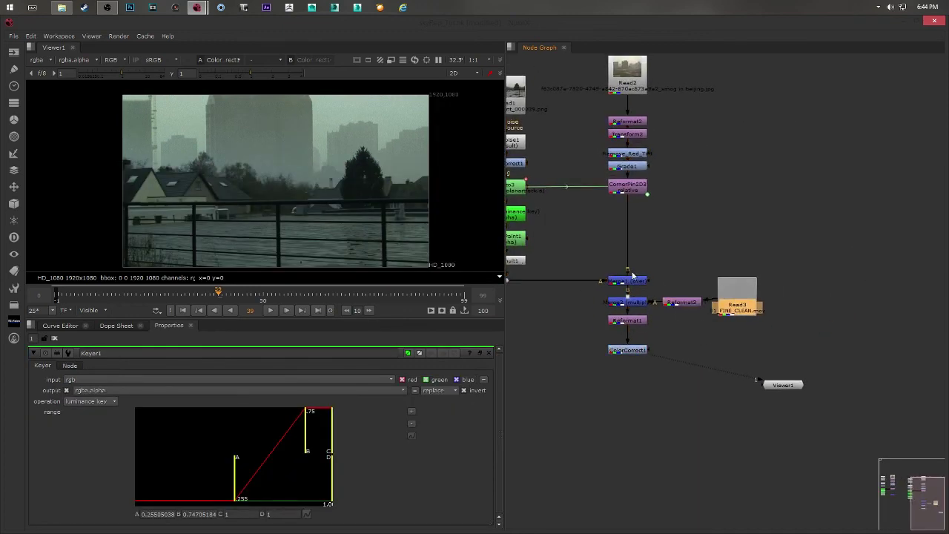
middle_drag(321, 163, 313, 166)
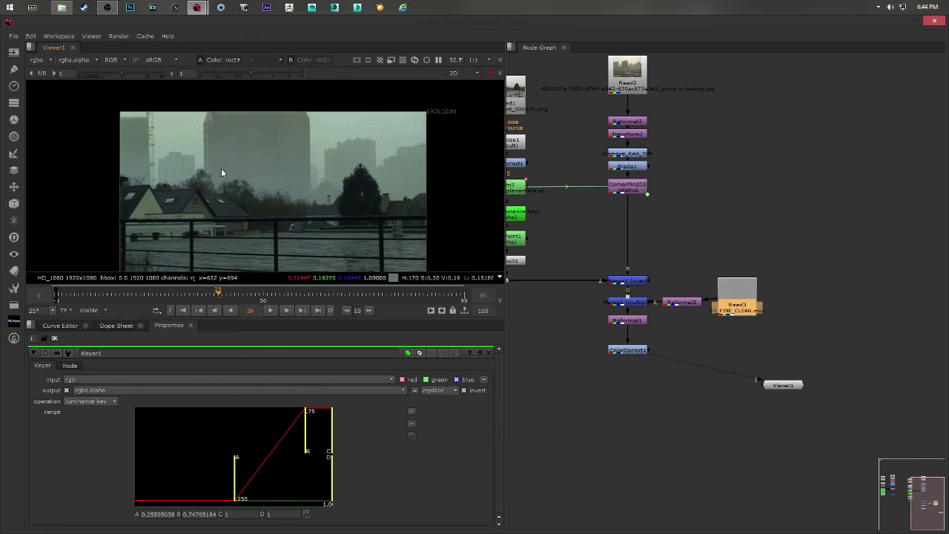
middle_drag(251, 158, 250, 166)
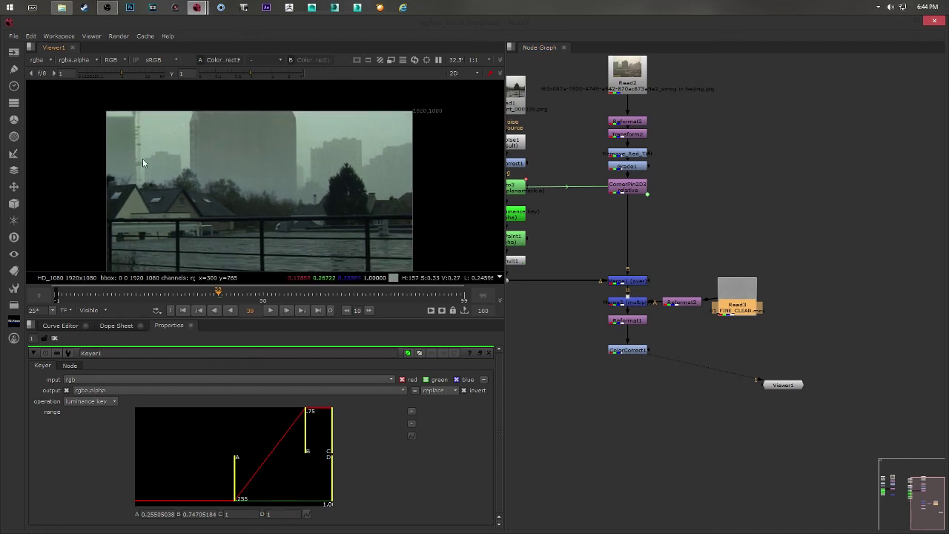
middle_drag(205, 213, 240, 179)
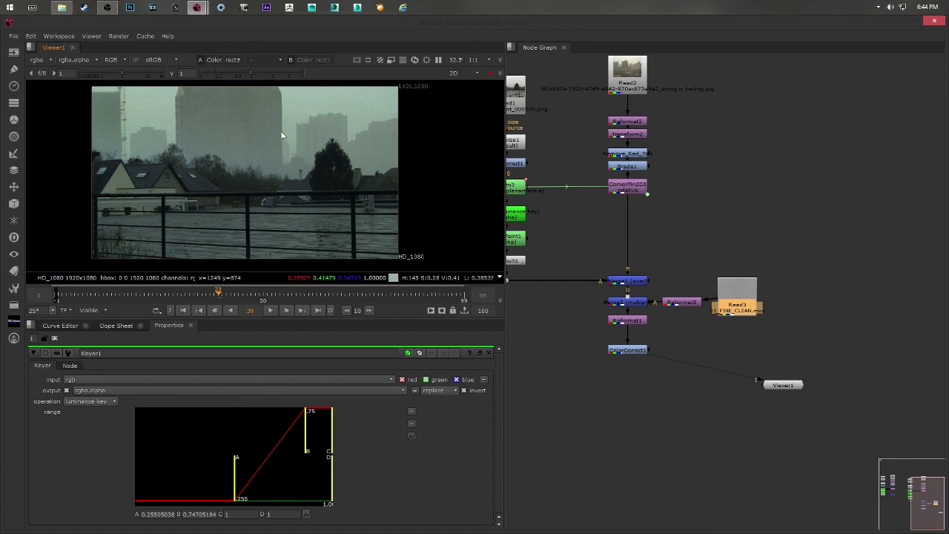